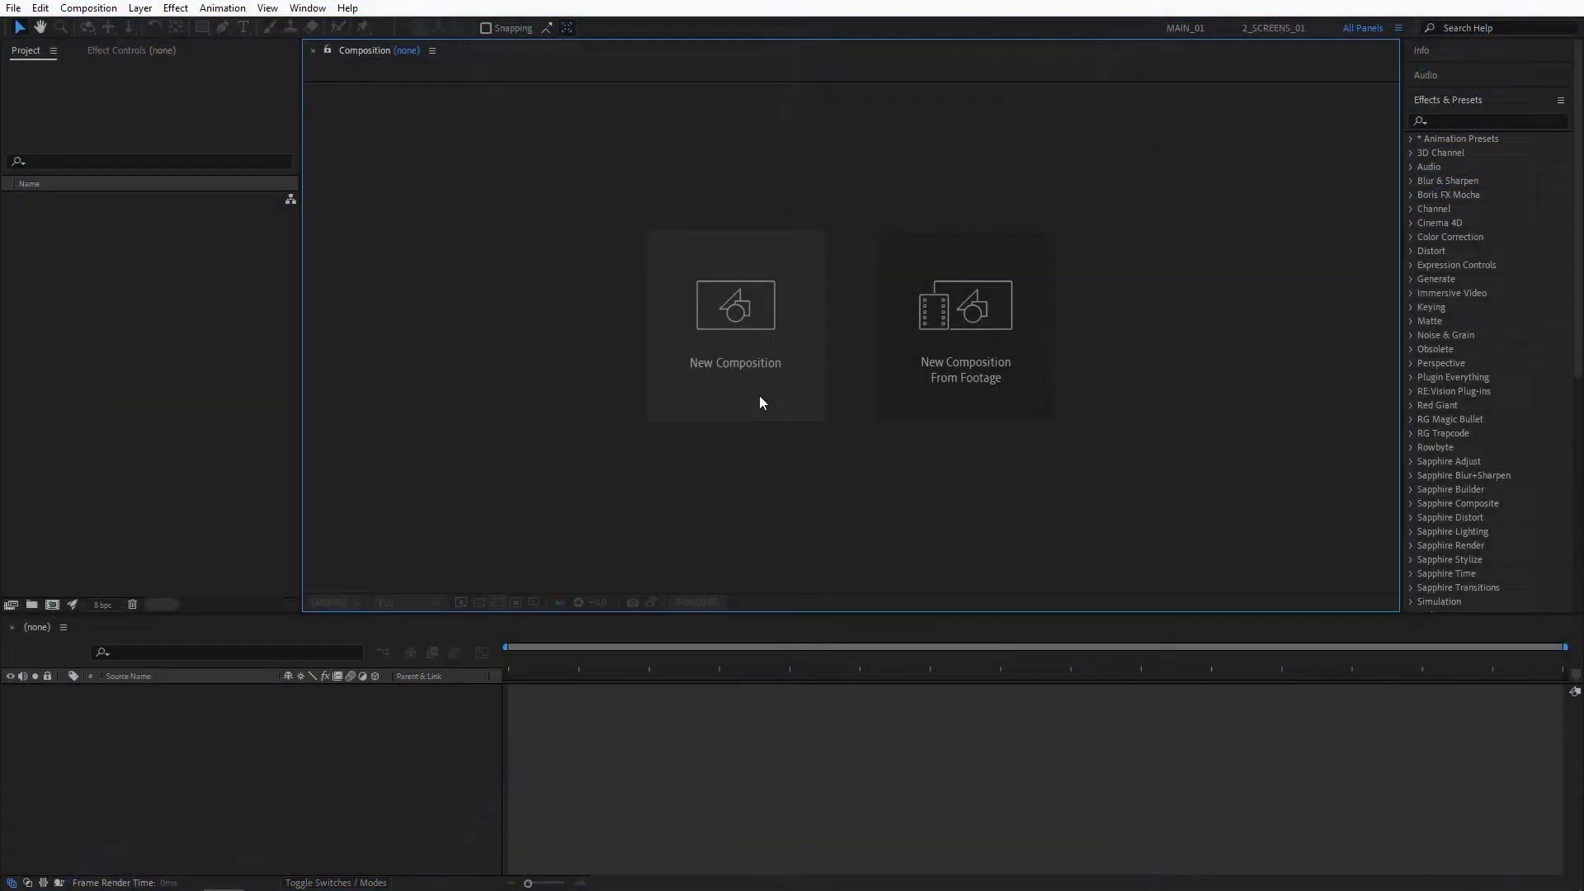
- Create a 1920×1080, 30 fps, 10-second composition named Render
left_click(760, 396)
type("Render")
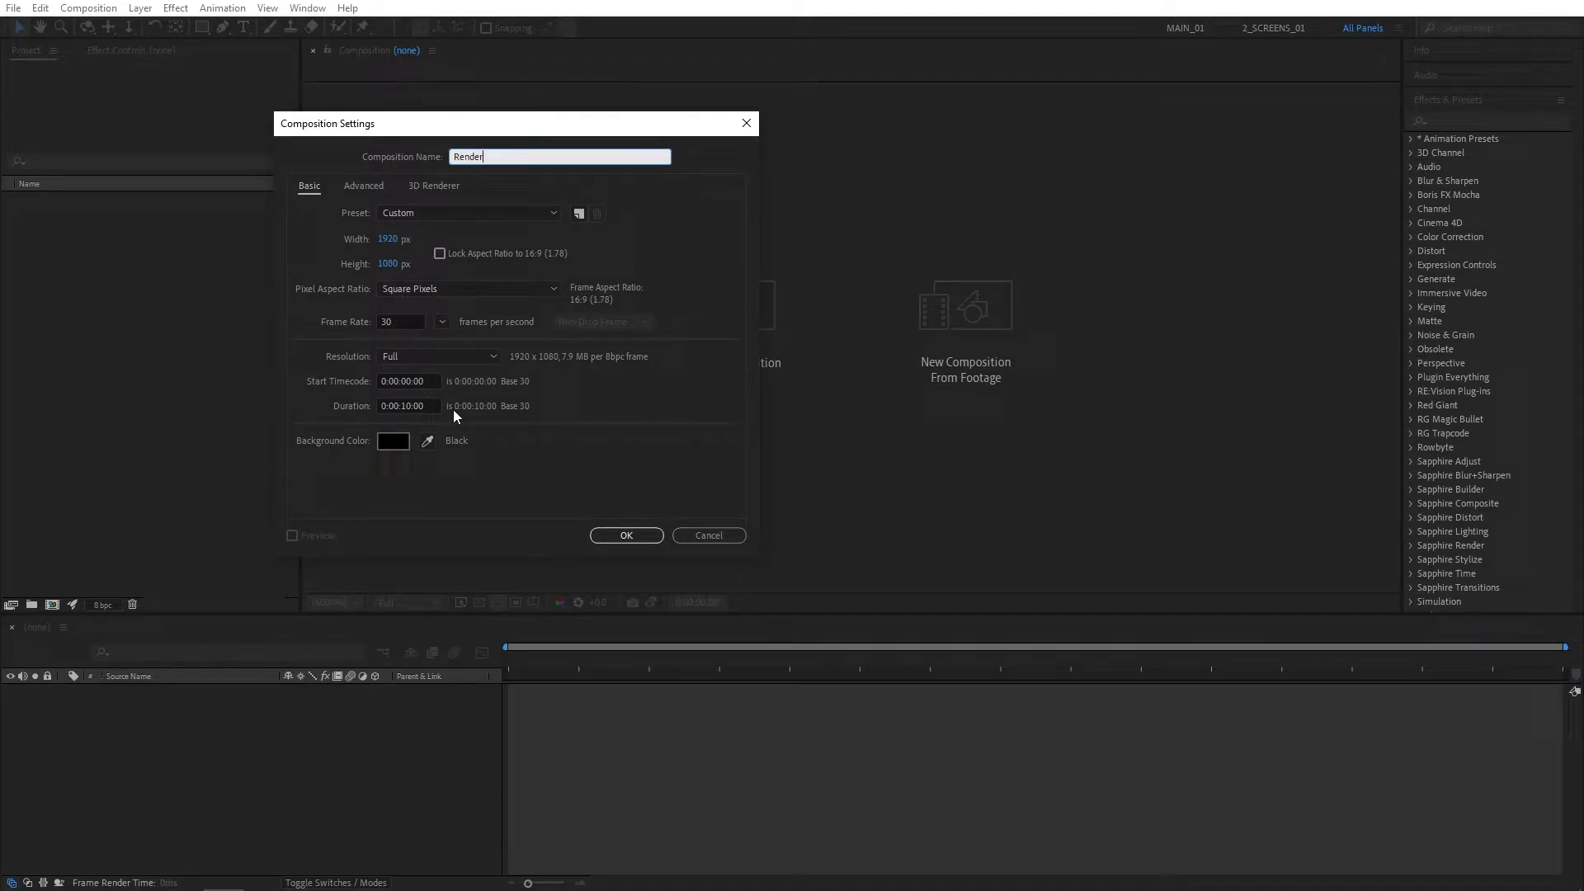
left_click(627, 535)
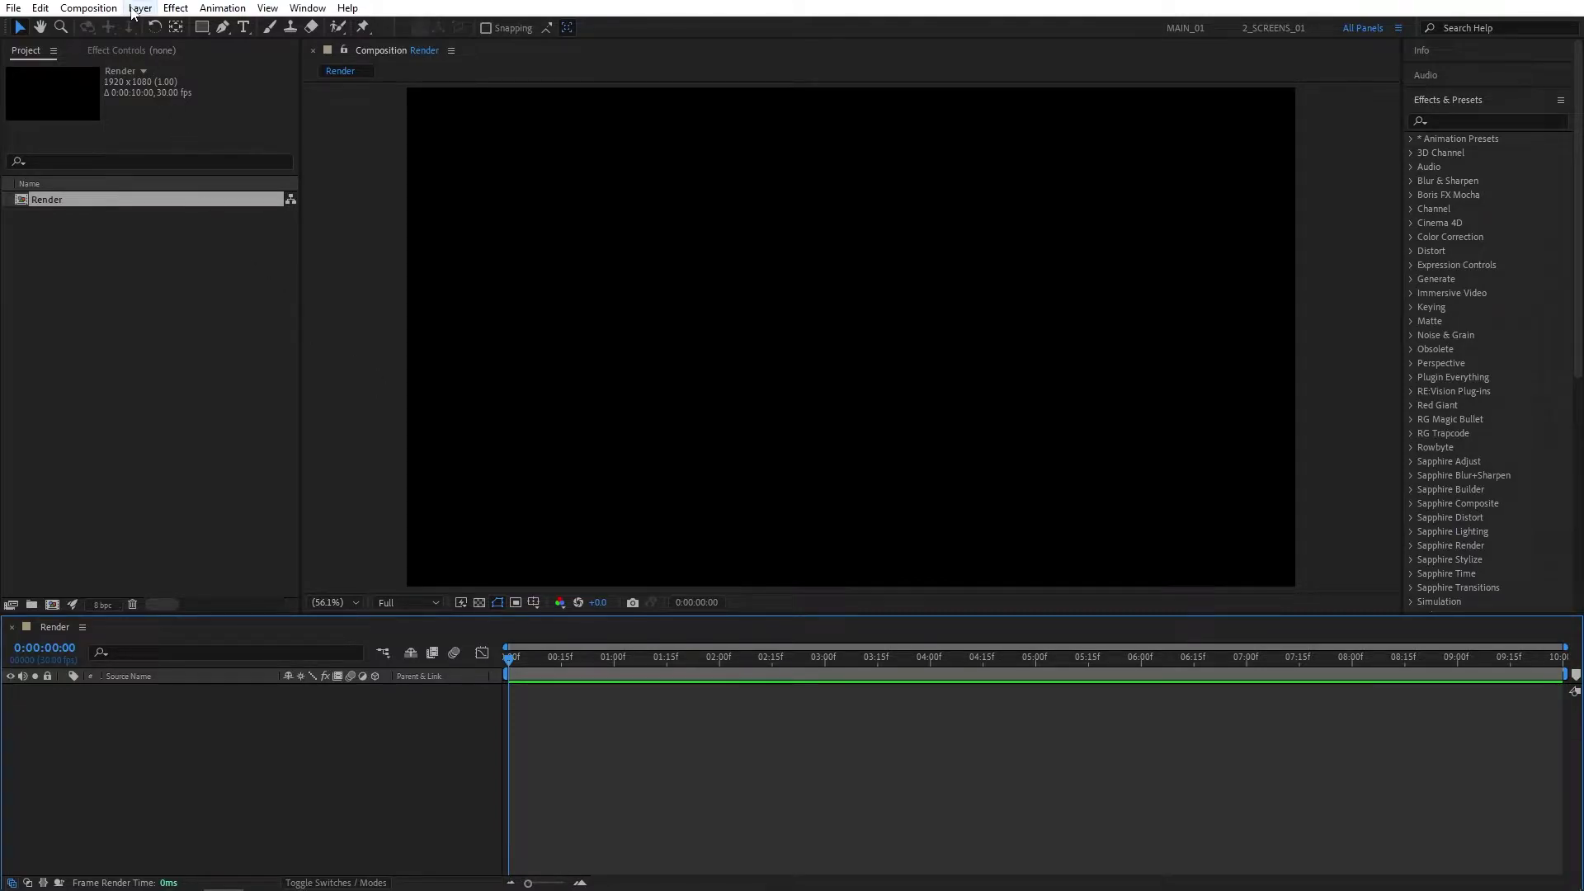
- Start a new 4000×4000 black solid layer named Grid
left_click(140, 8)
mouse_move(335, 32)
left_click(424, 45)
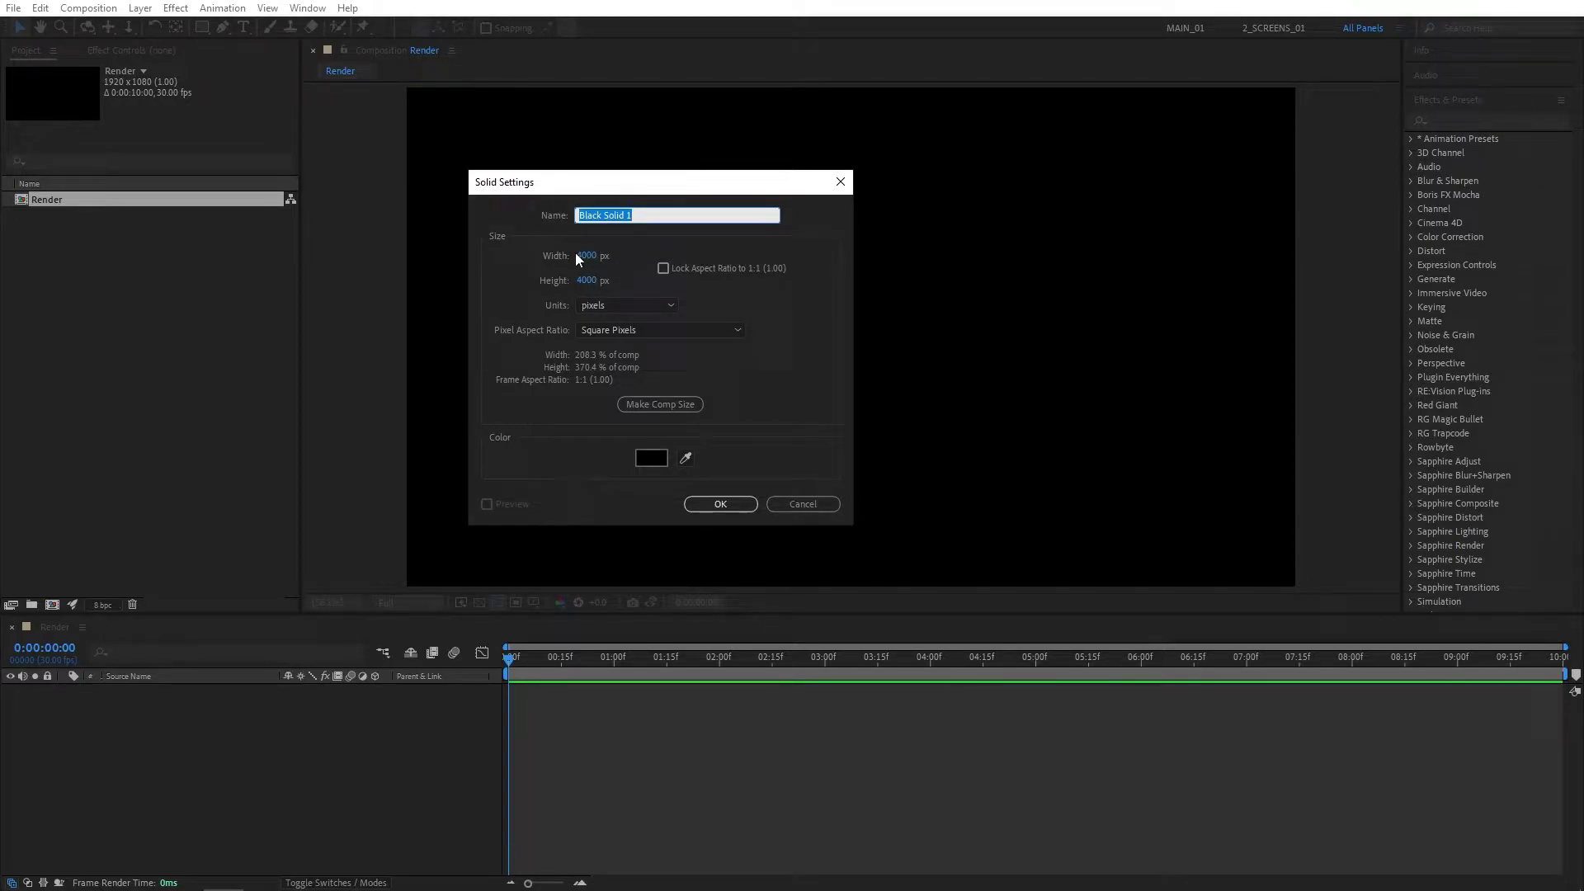
type("Grid")
- Add the Grid solid to the composition and apply the Grid effect to it
left_click(717, 499)
left_click(1444, 122)
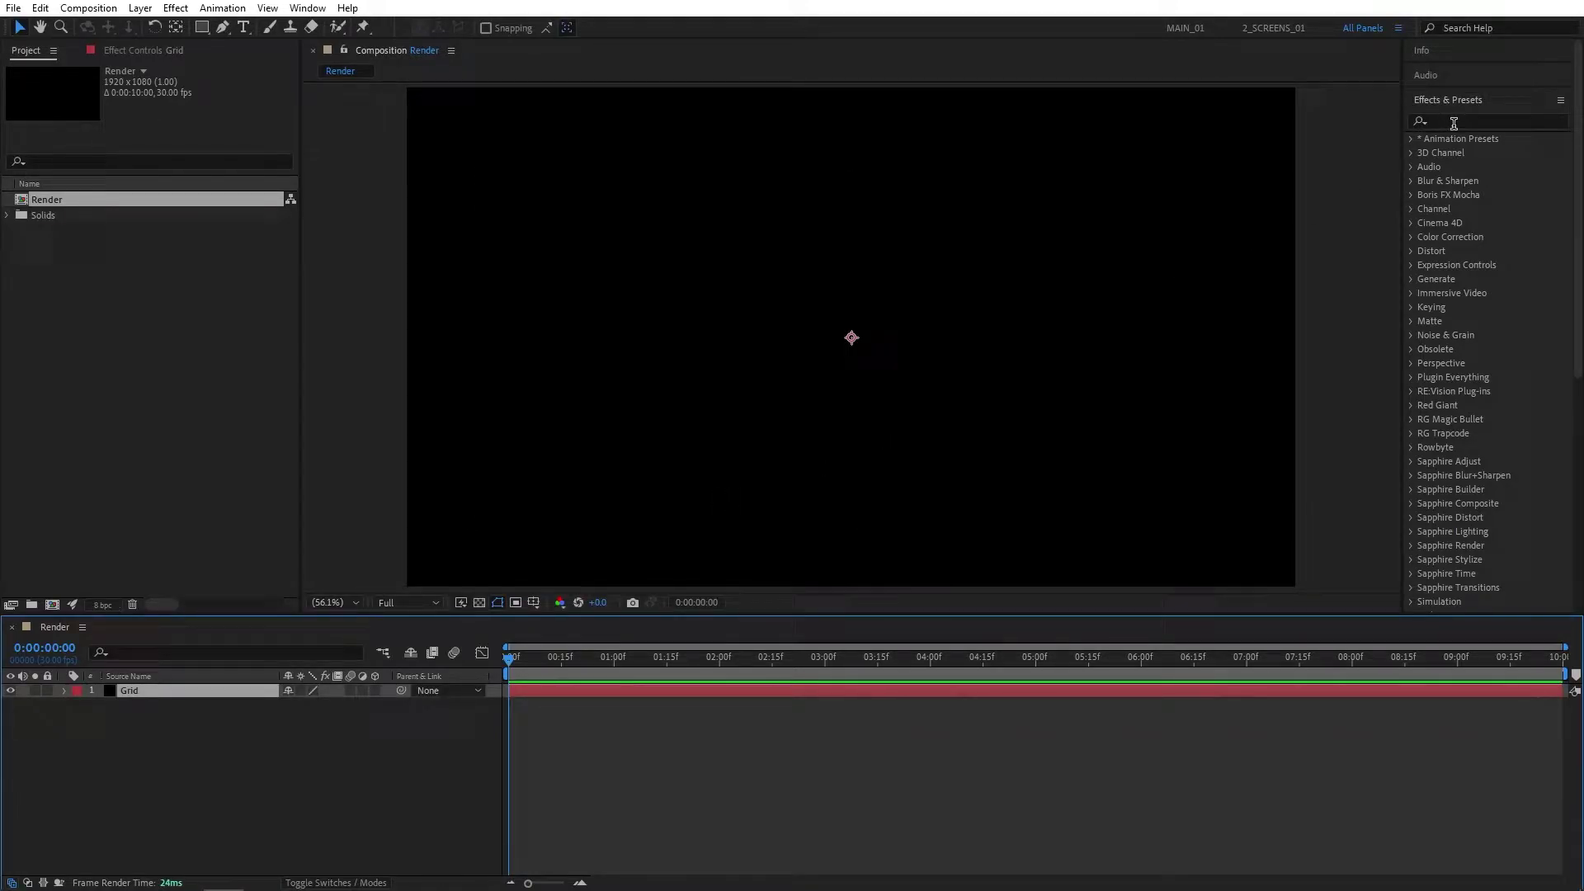
type("grid")
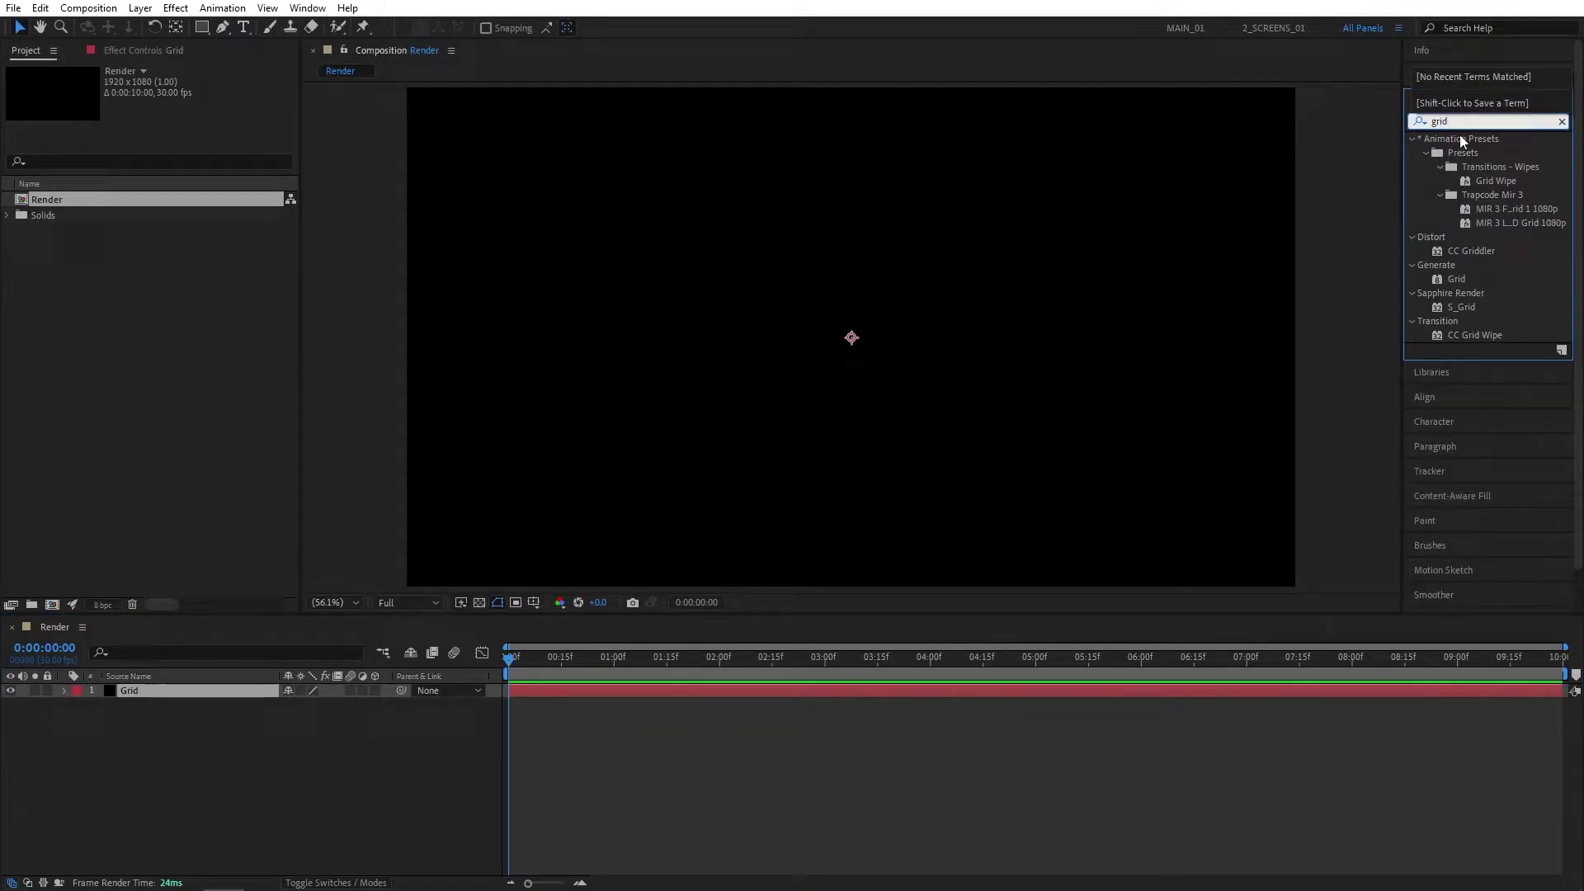
left_click_drag(1456, 279, 146, 697)
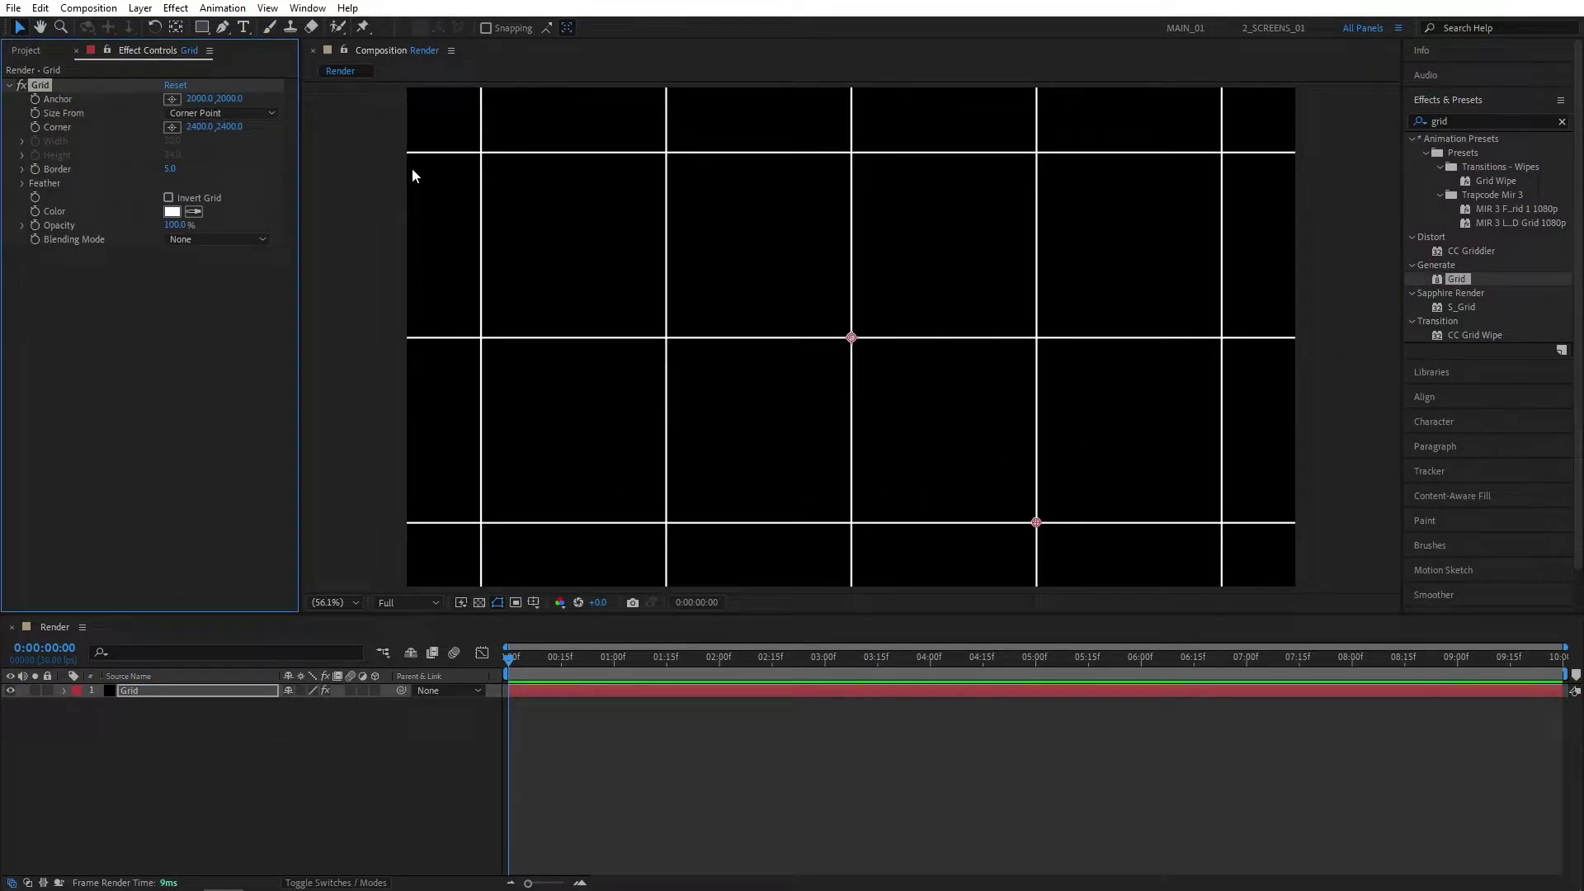
- Set the Grid effect's size to Width Slider, with width 300 and border 10
left_click(194, 113)
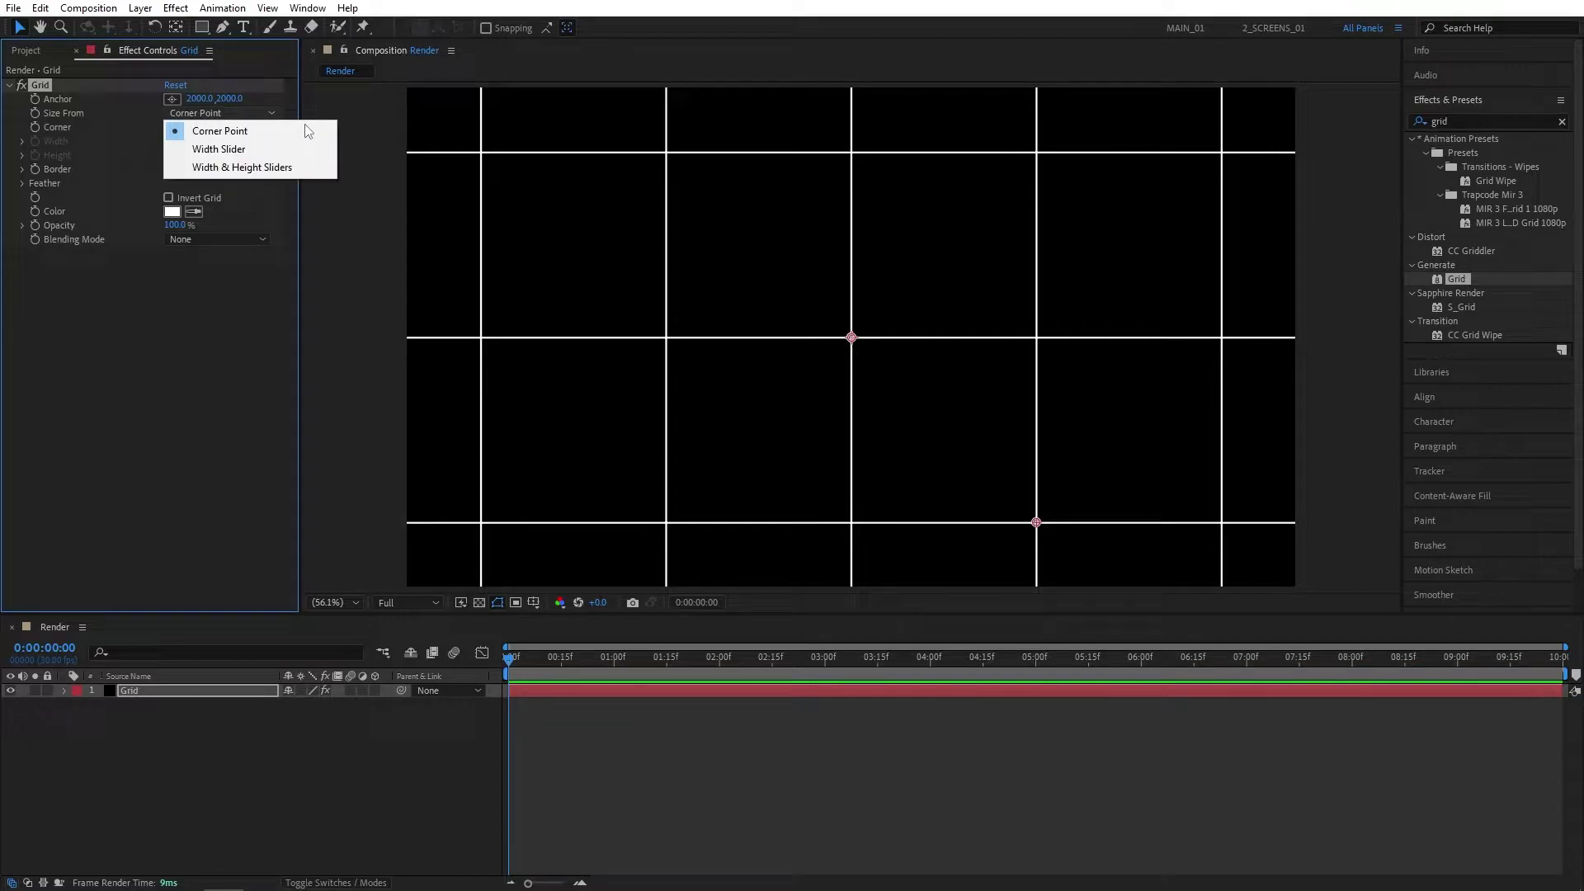
left_click(213, 150)
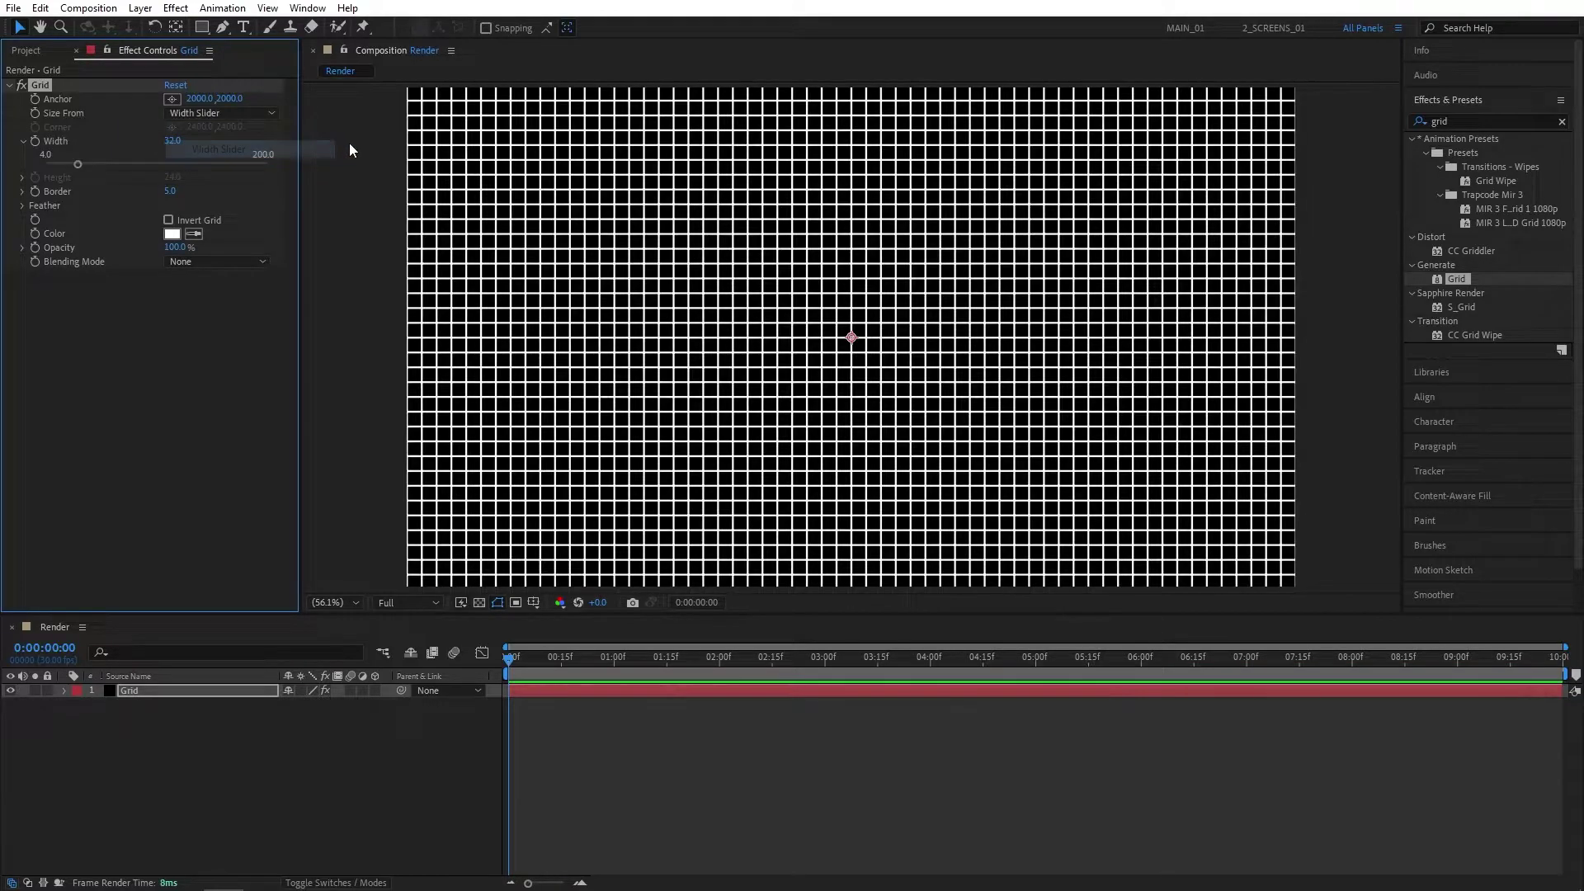
left_click(172, 141)
type("300")
key("Return")
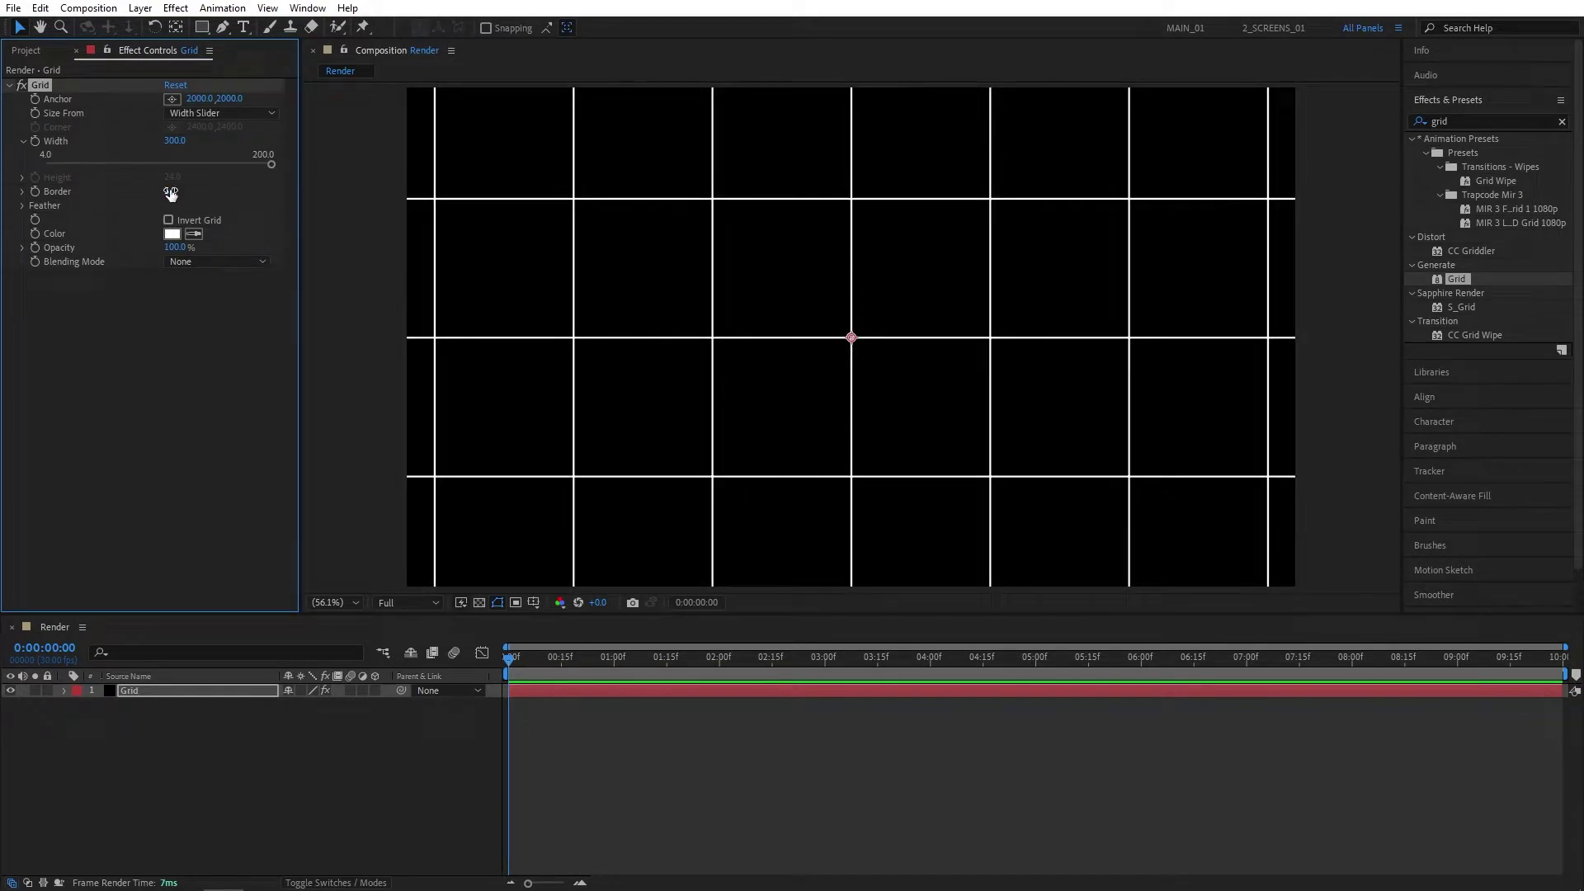
left_click(171, 192)
type("10")
key("Return")
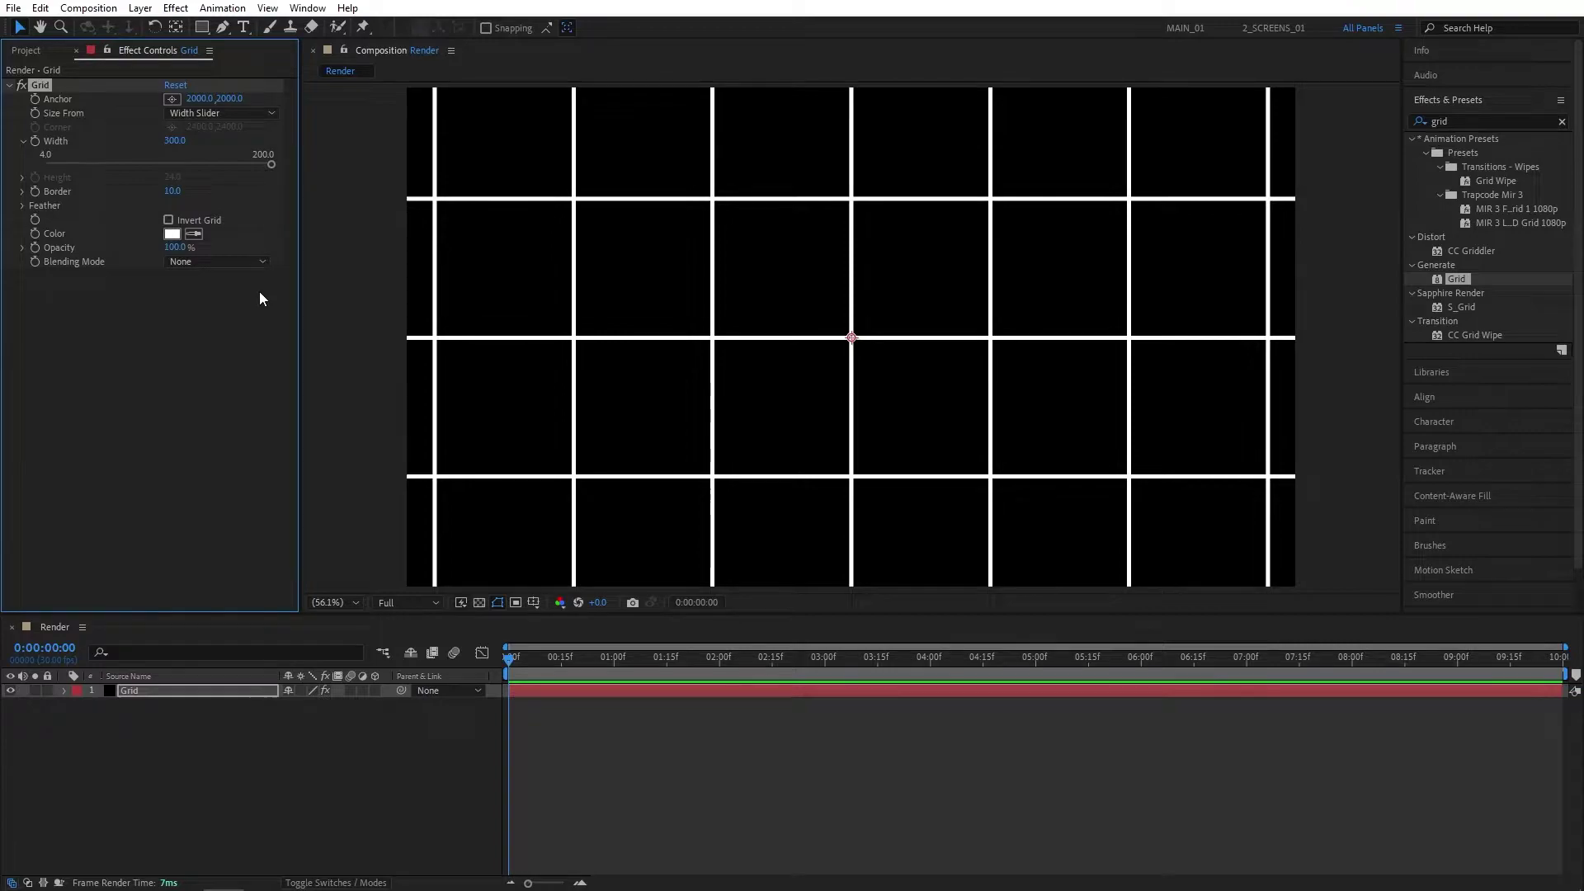
- Make the Grid layer 3D and rotate it 90° on X
mouse_move(492, 675)
left_mouse_down()
mouse_move(515, 675)
mouse_move(495, 675)
left_mouse_up()
left_click(376, 690)
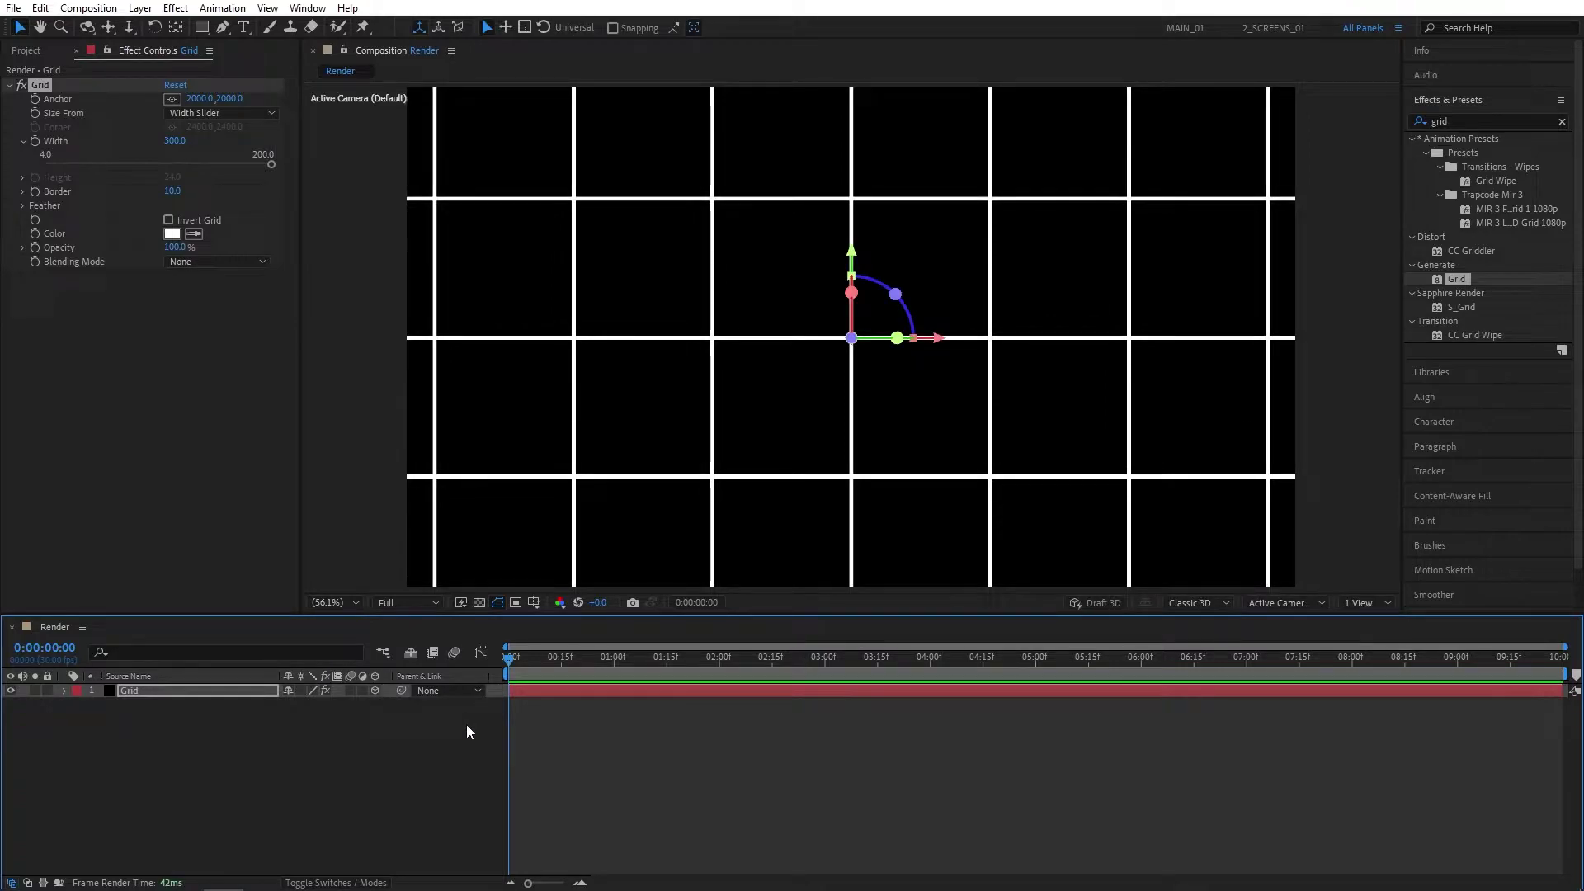
key("r")
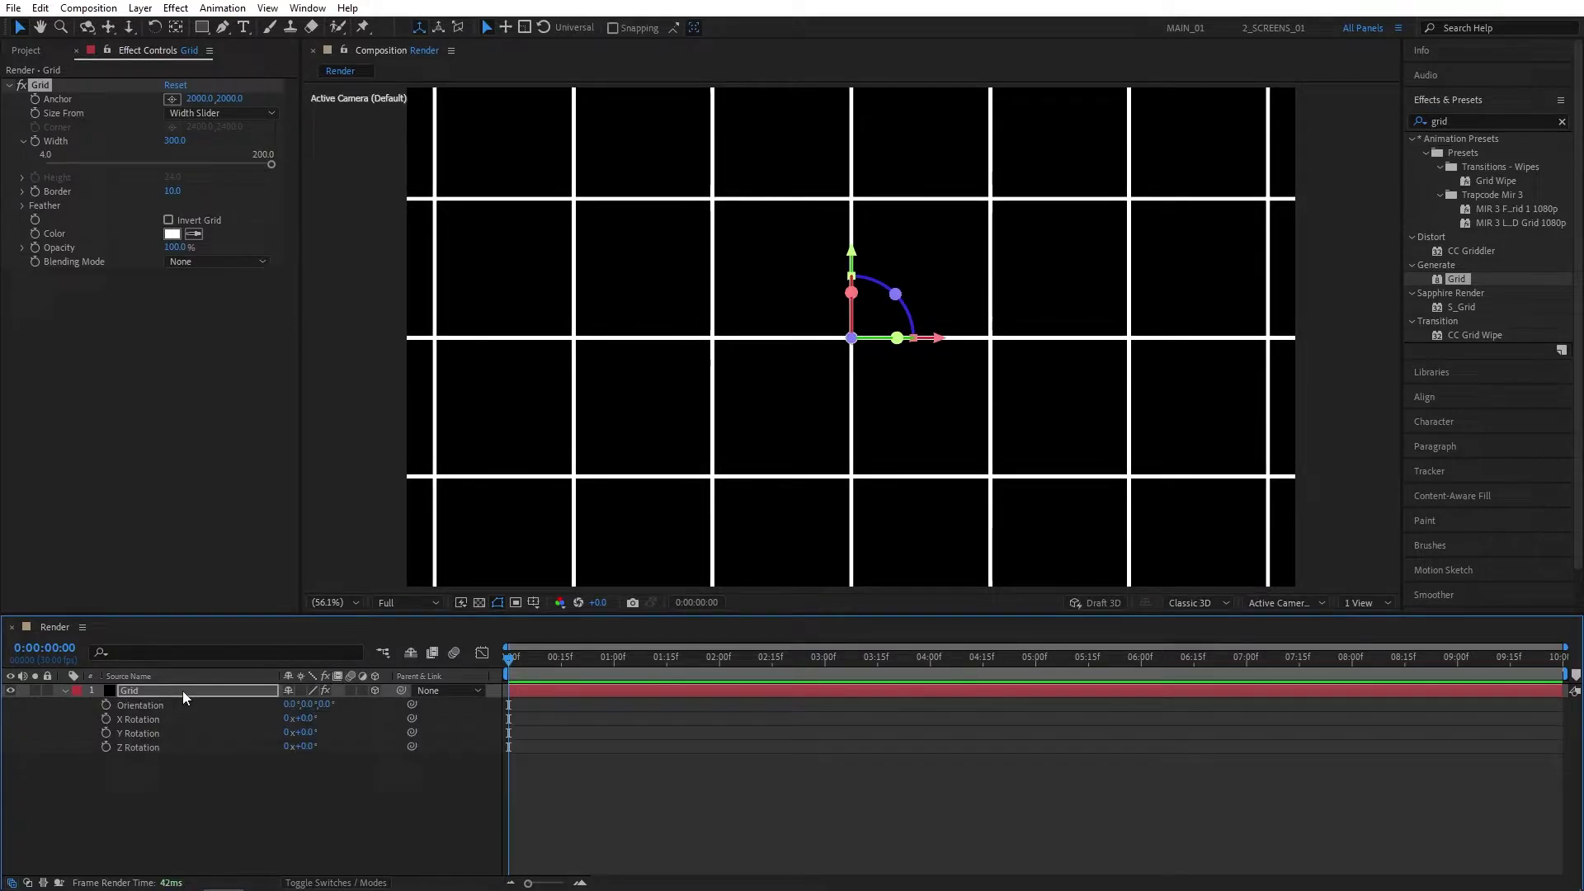
left_click(303, 718)
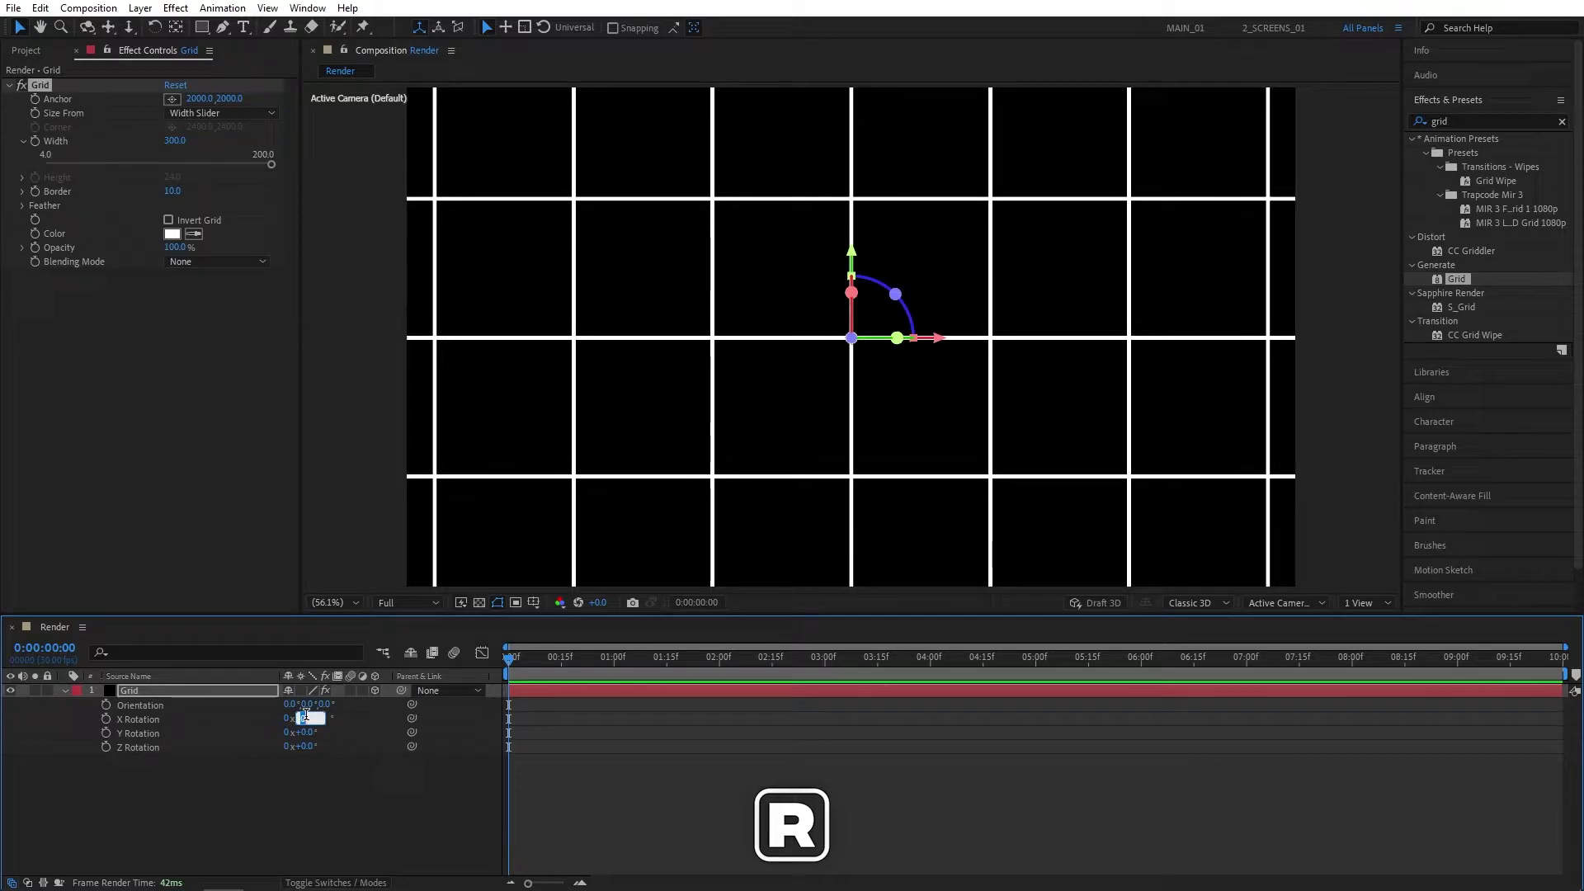
type("90")
left_click(314, 772)
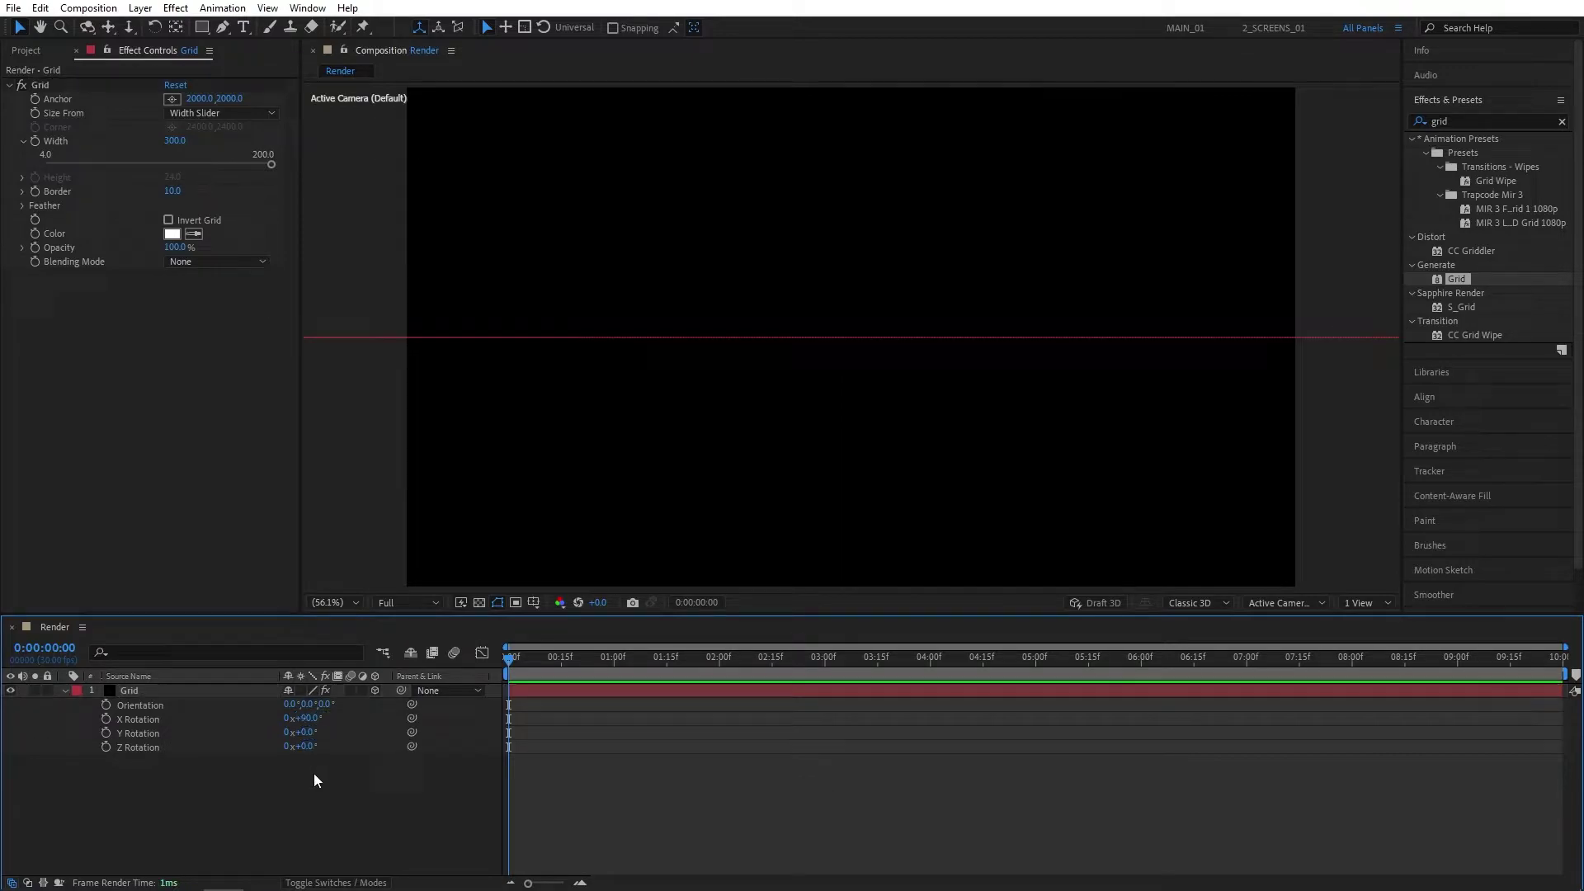
- Lower the grid floor to Position Y 900 (960, 900, 0)
key("p")
left_click(151, 691)
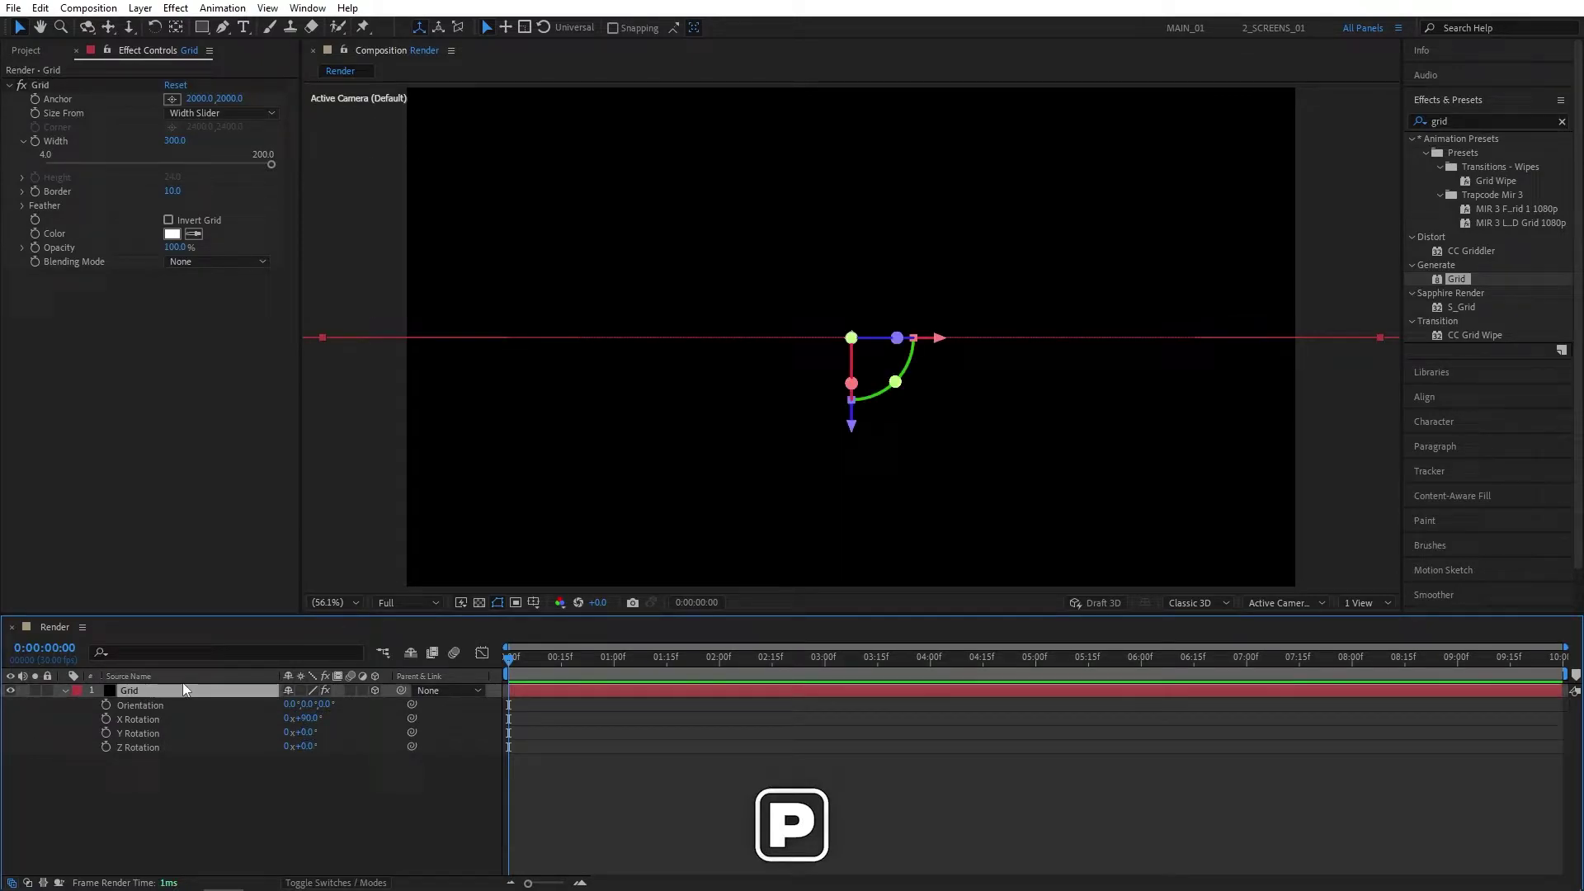
key("p")
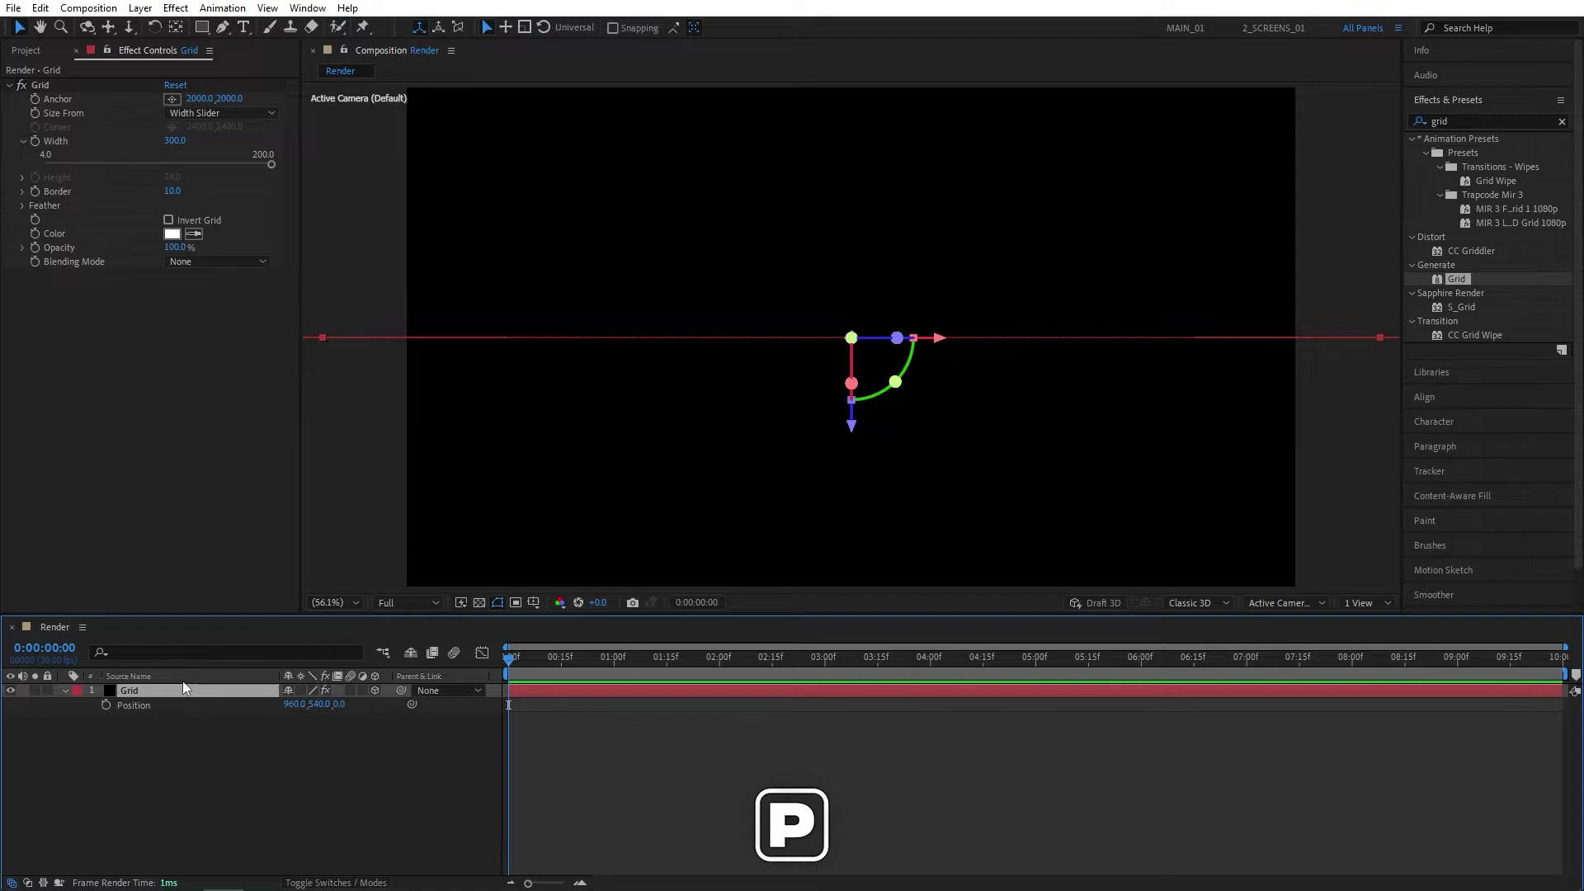
left_click_drag(318, 704, 472, 701)
left_click(323, 704)
type("900")
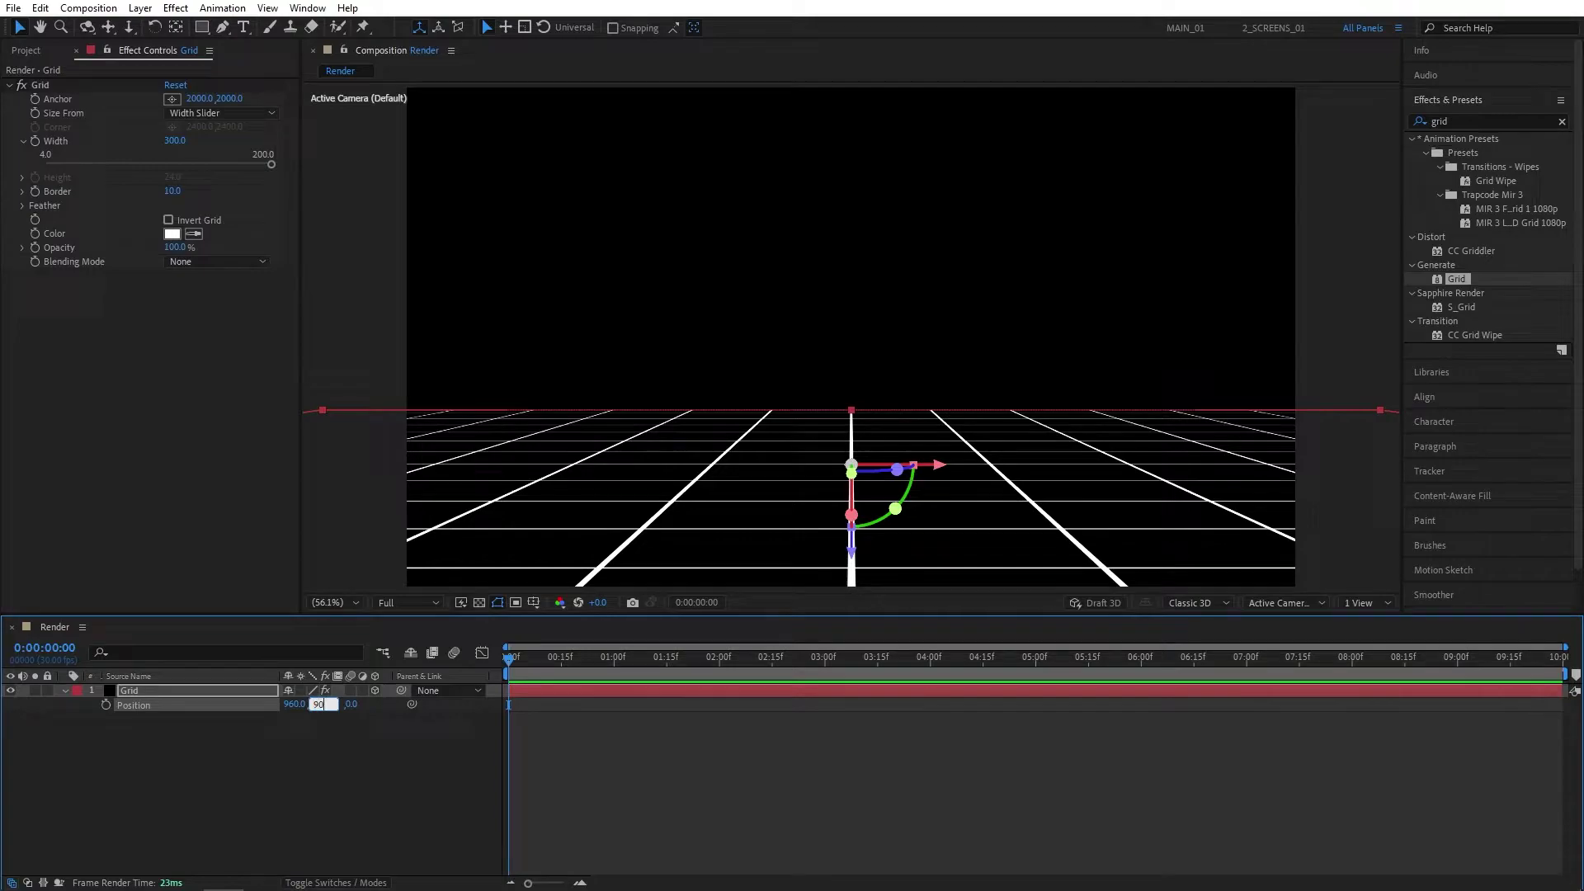
key("Return")
left_click(479, 715)
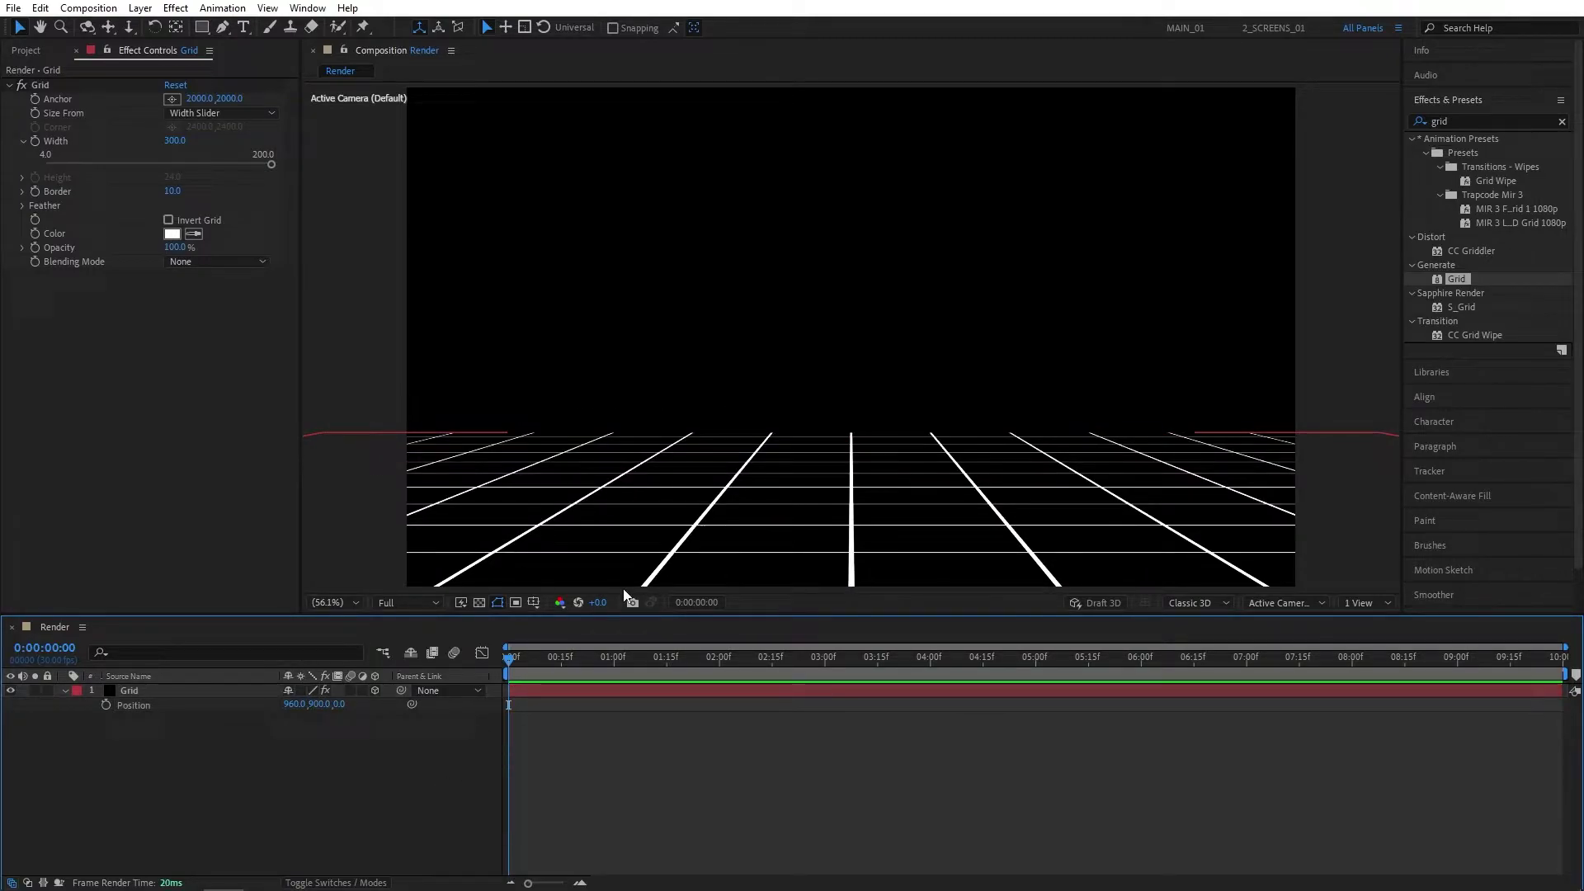
- Apply Gradient Ramp to the Grid layer and swap its colours to white-to-black
double_click(1441, 116)
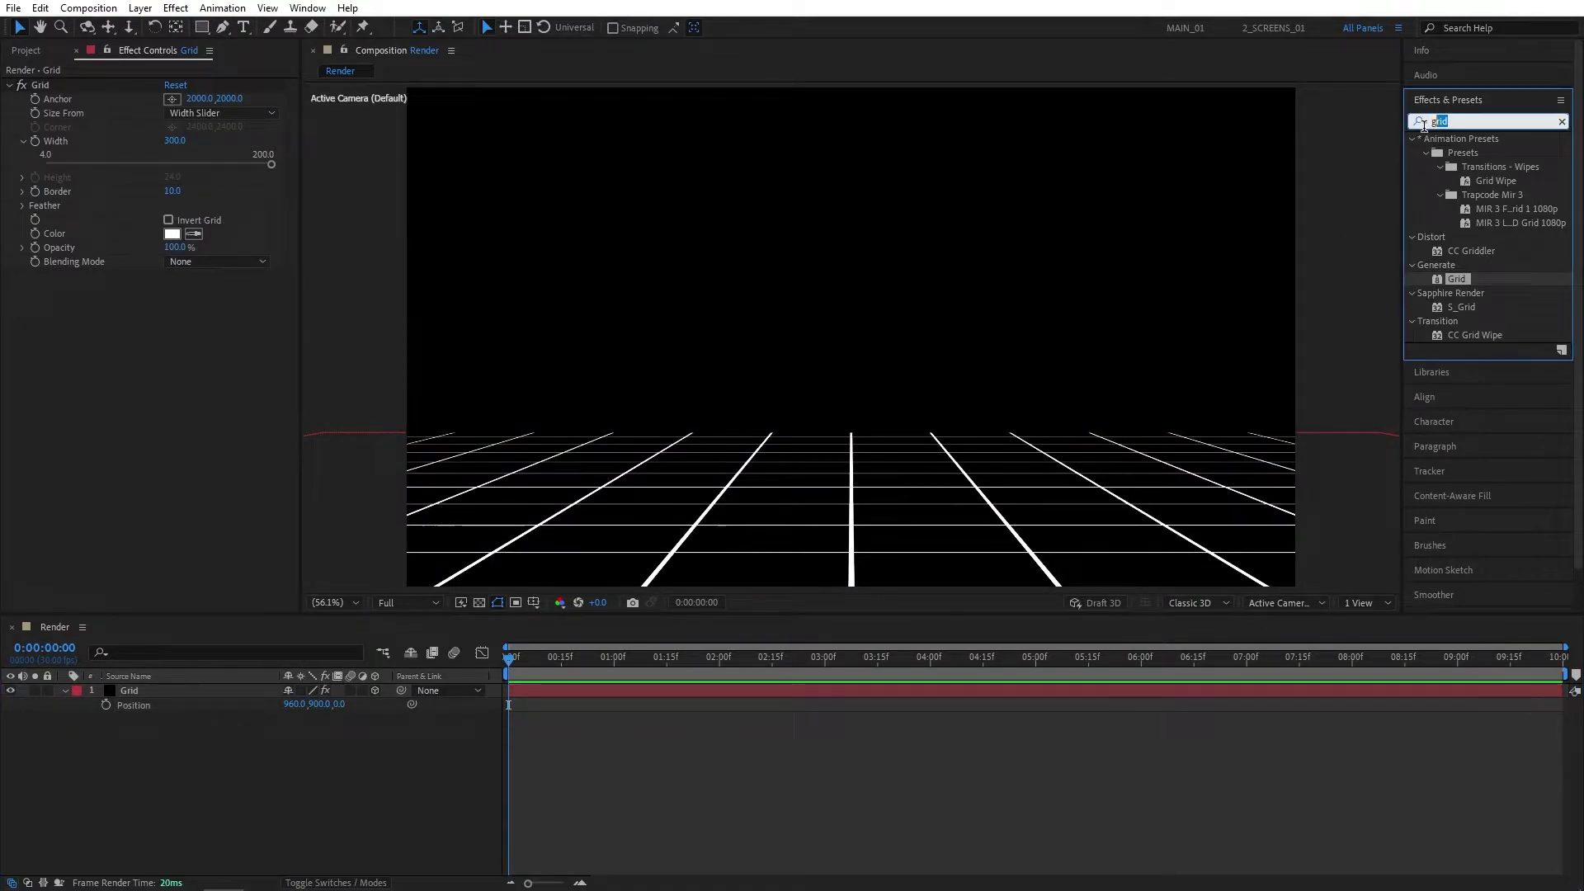
type("ramp")
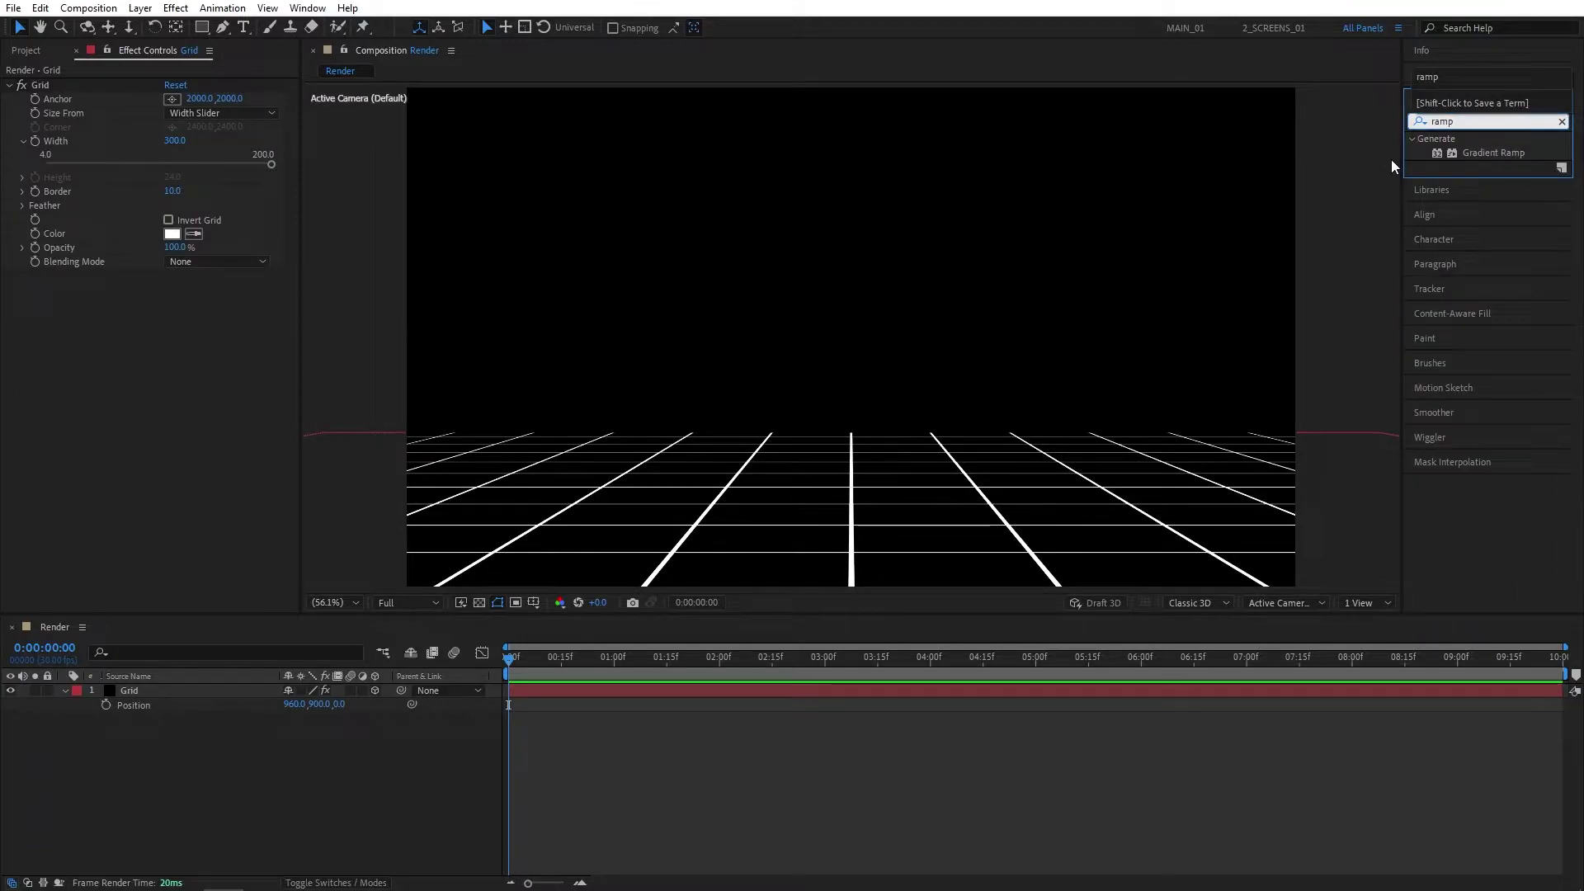
left_click_drag(1483, 153, 147, 688)
left_click(454, 749)
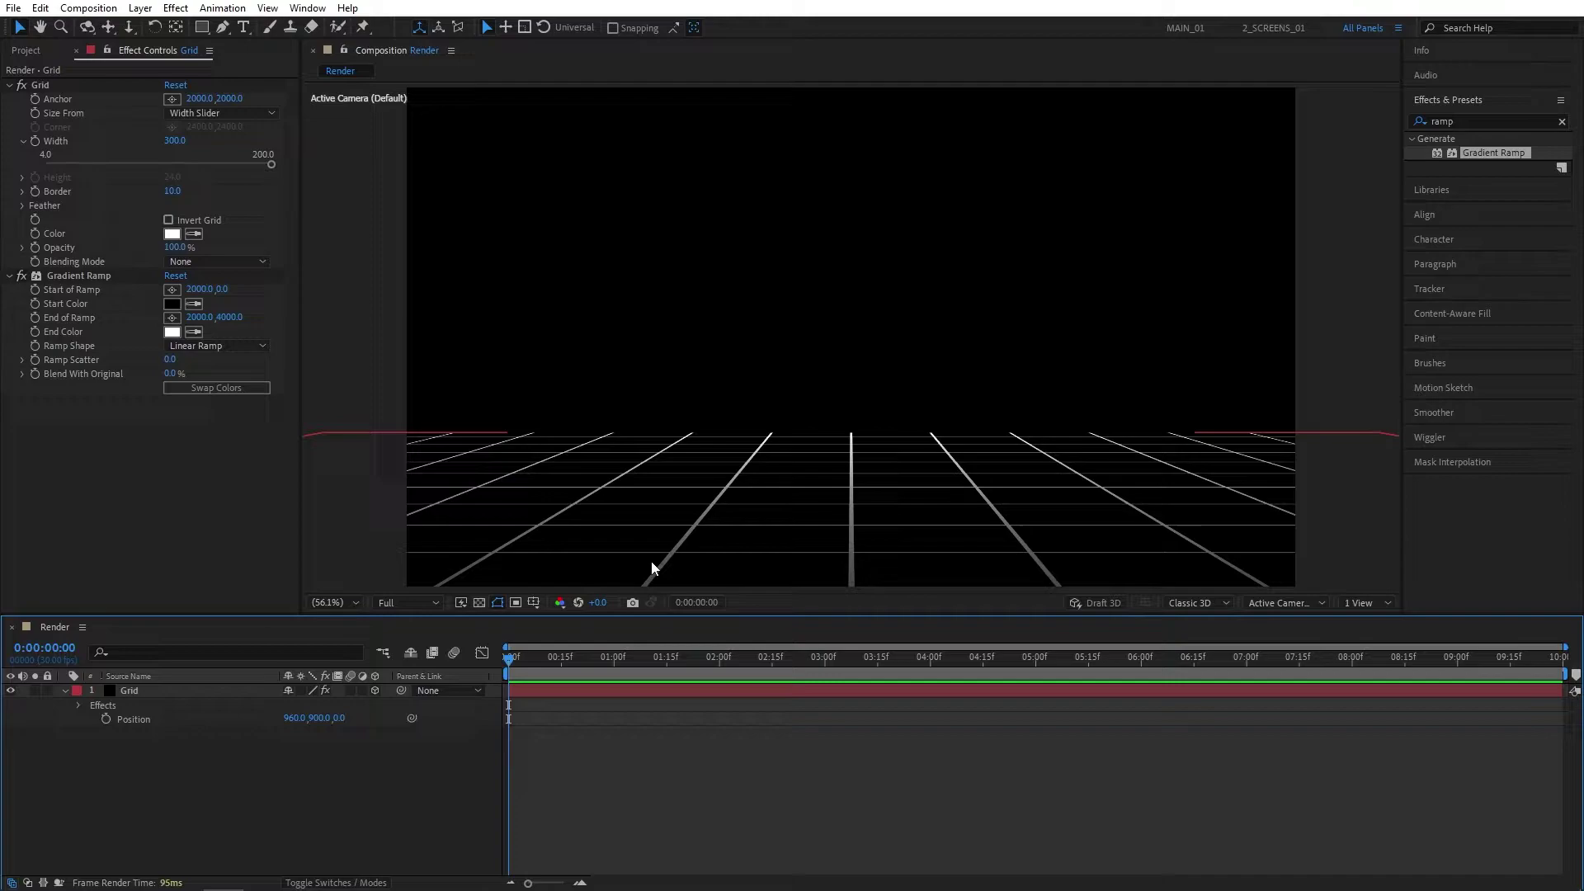
left_click(212, 388)
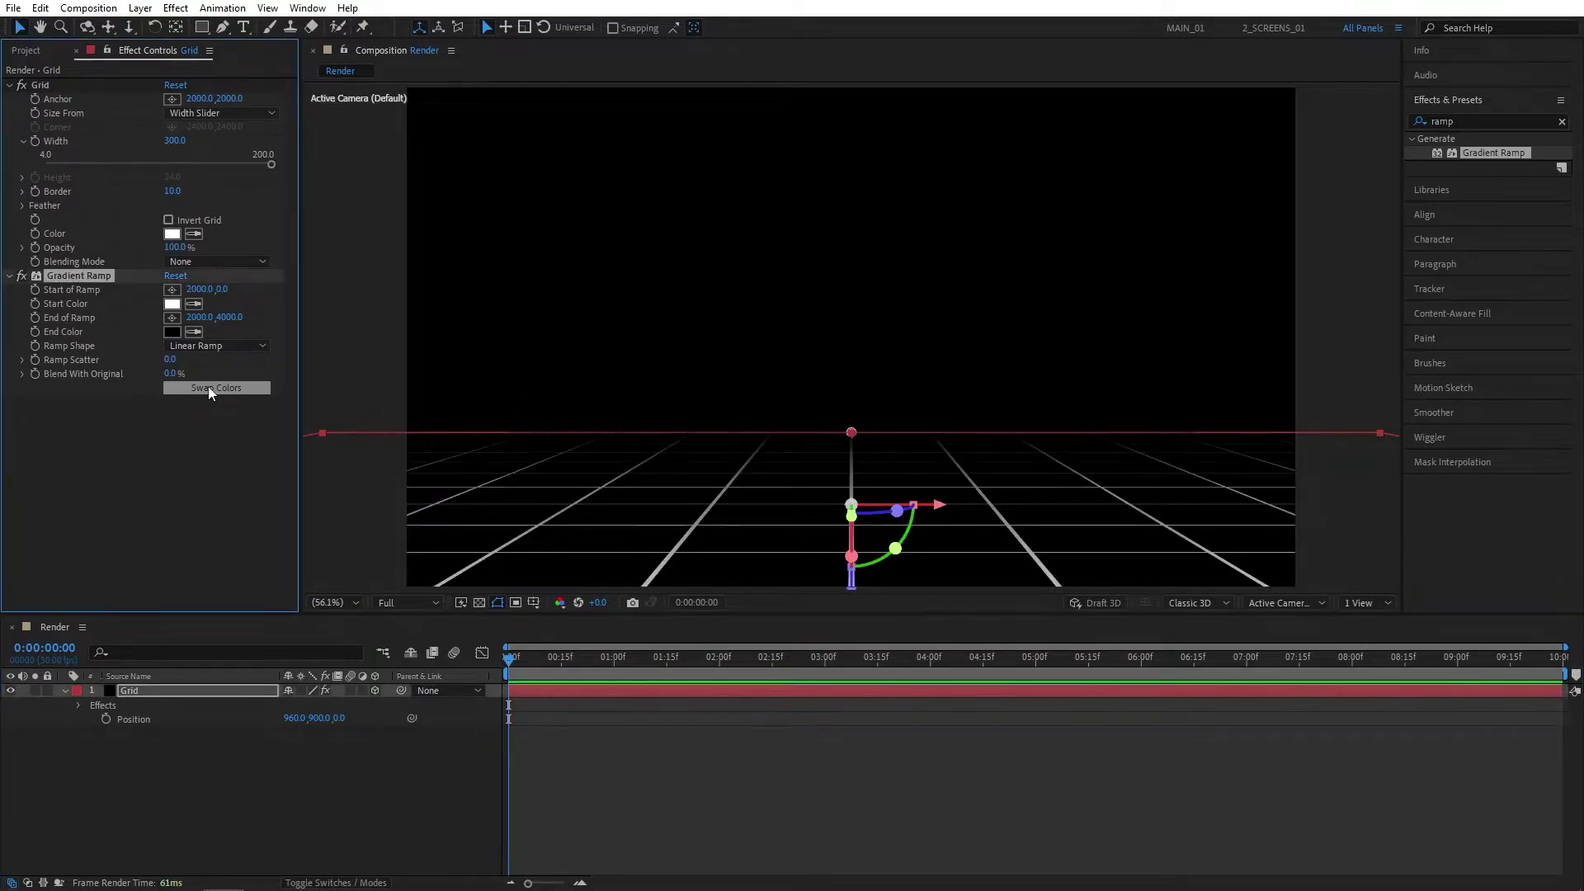
left_click(379, 760)
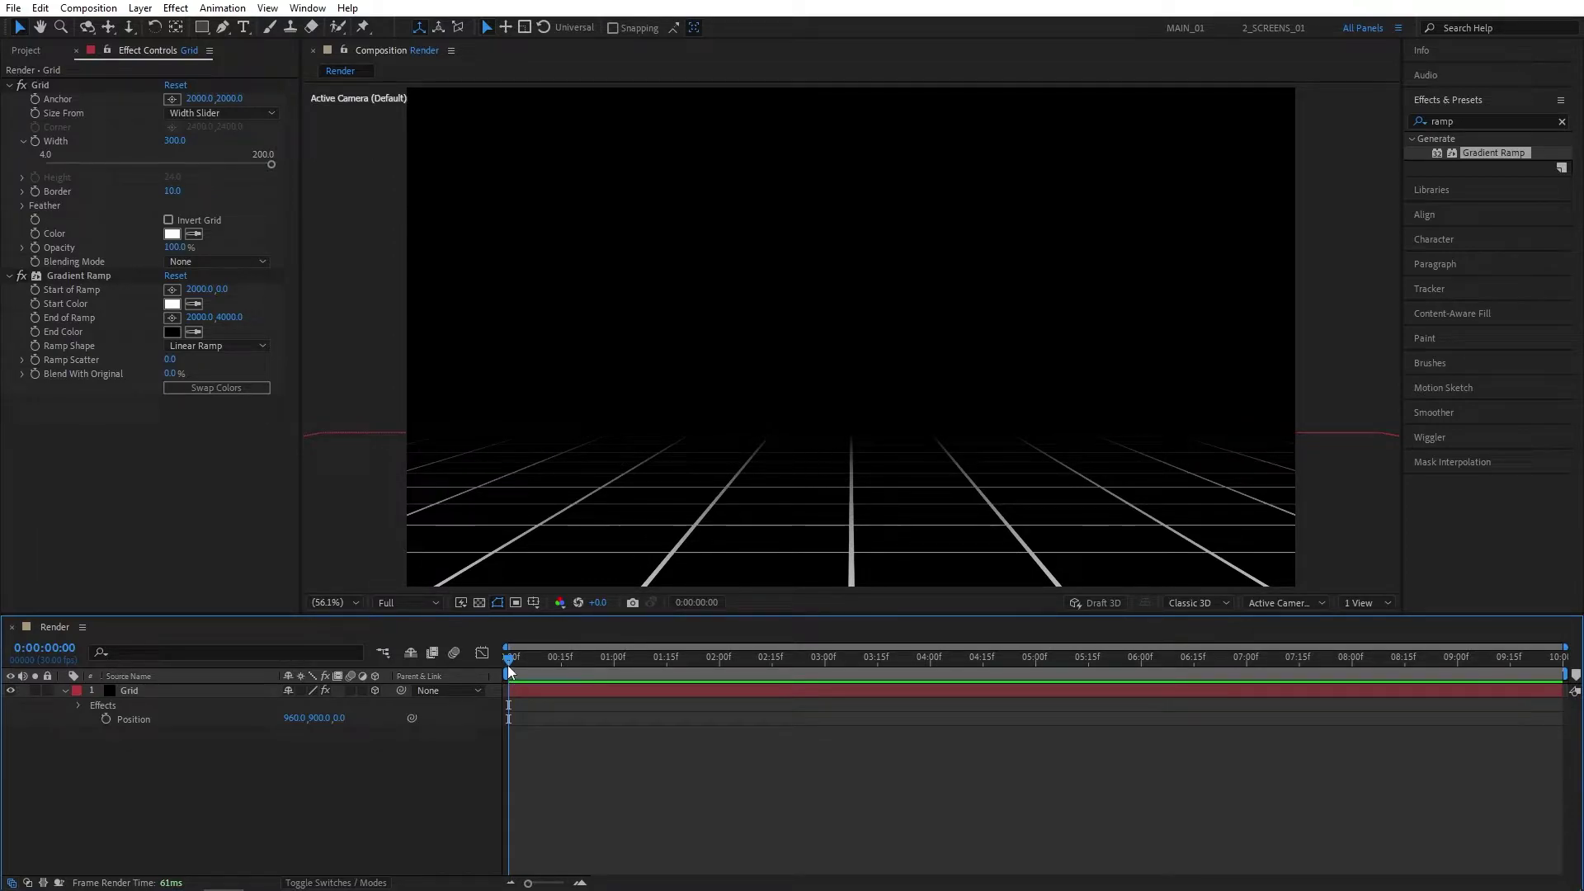
- Set the Grid effect's anchor to 2000,200 at the composition's last frame
left_click(33, 100)
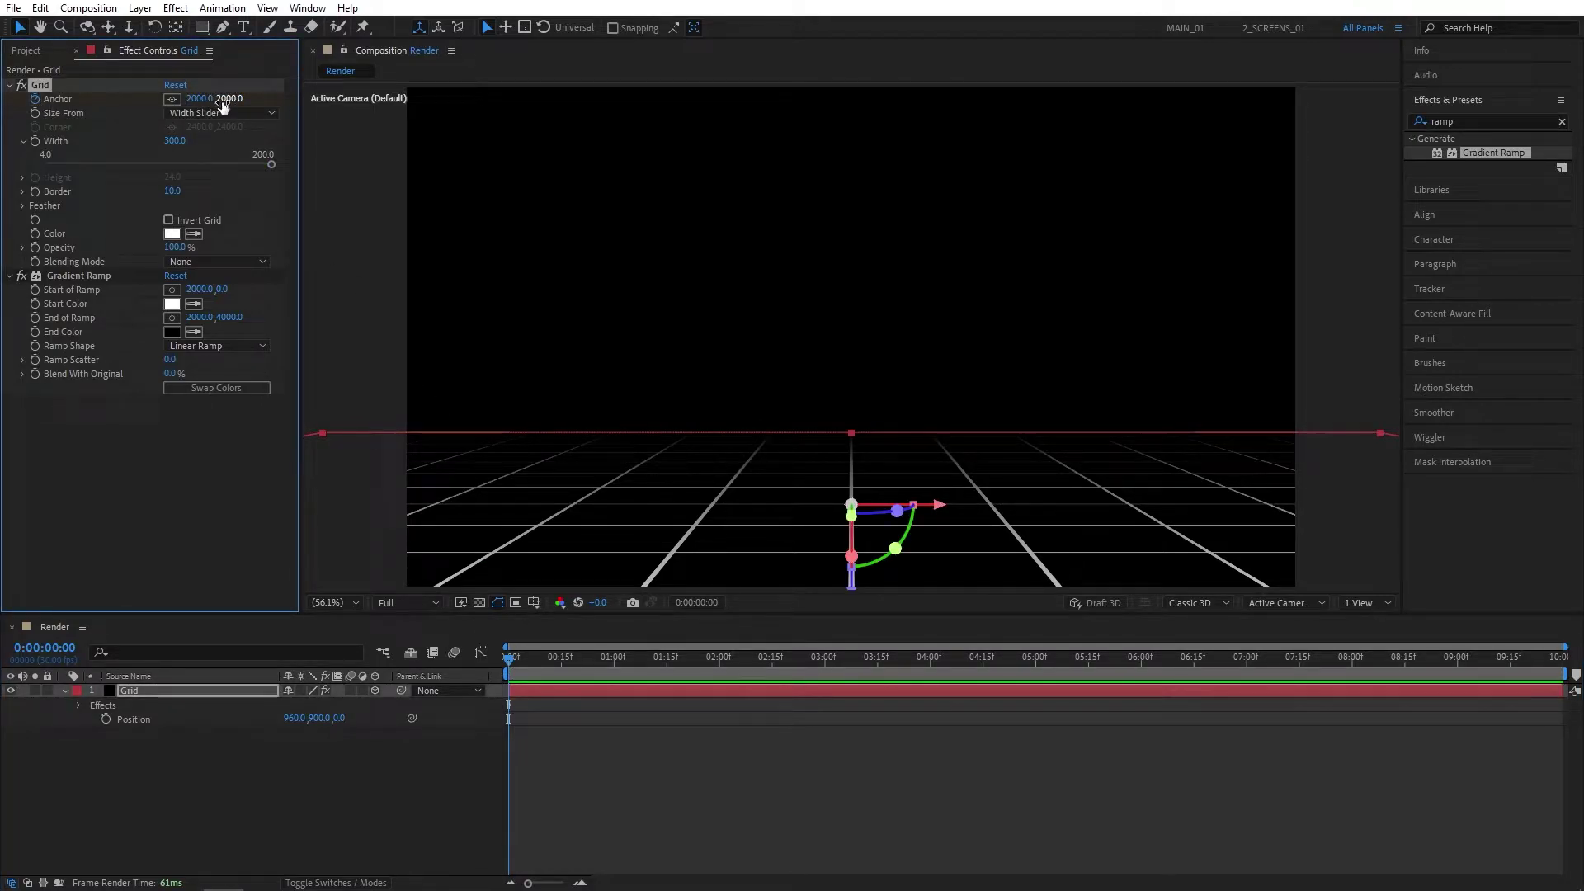
left_click(811, 657)
left_click_drag(856, 665, 1561, 668)
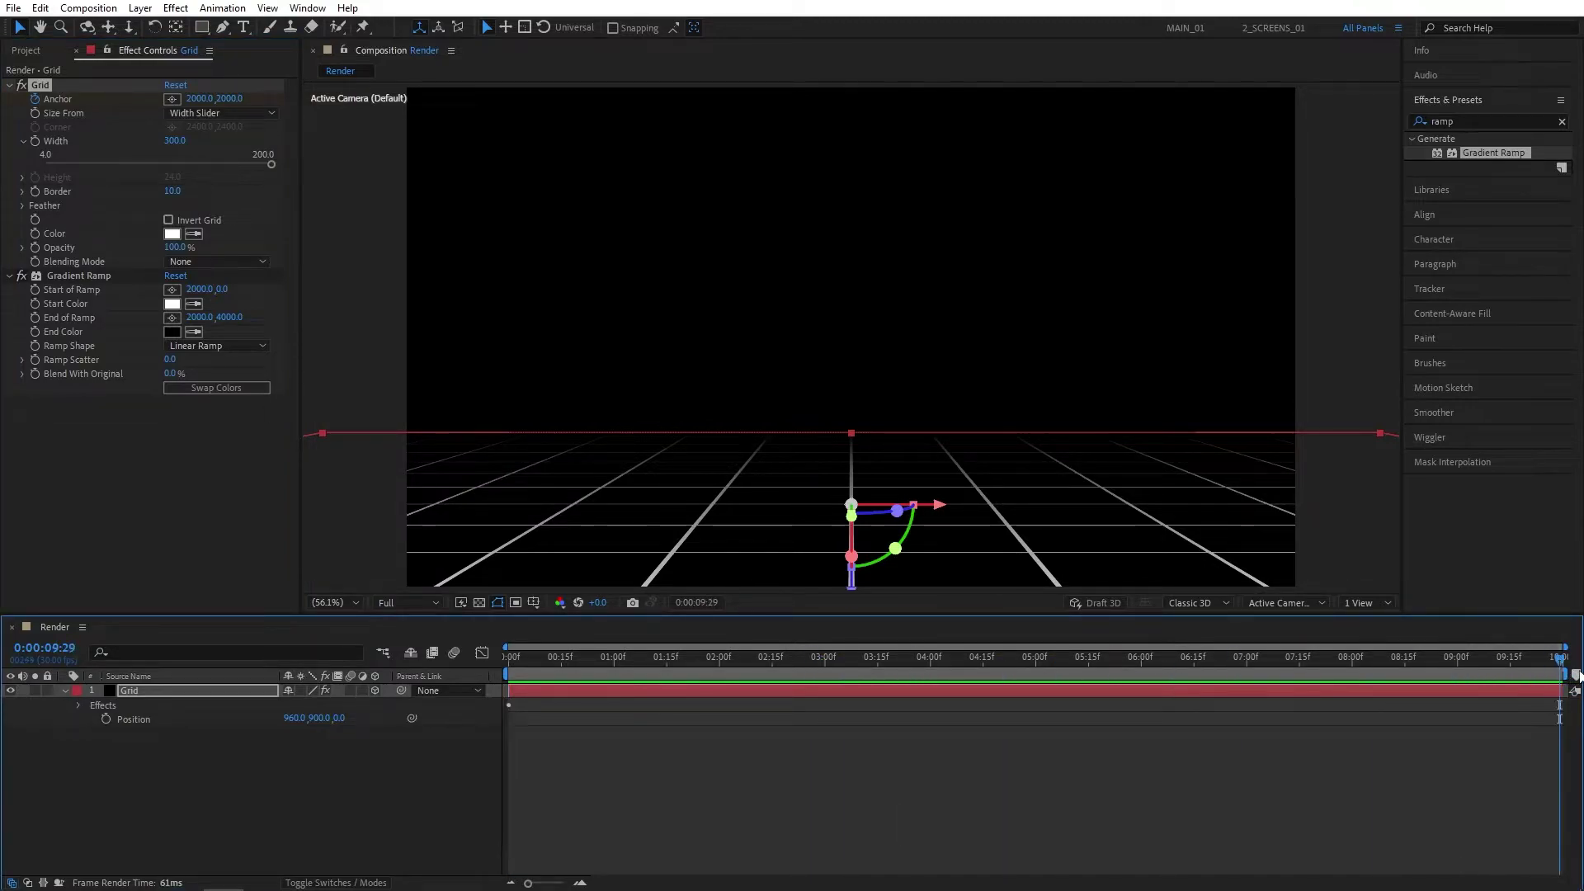
left_click(228, 99)
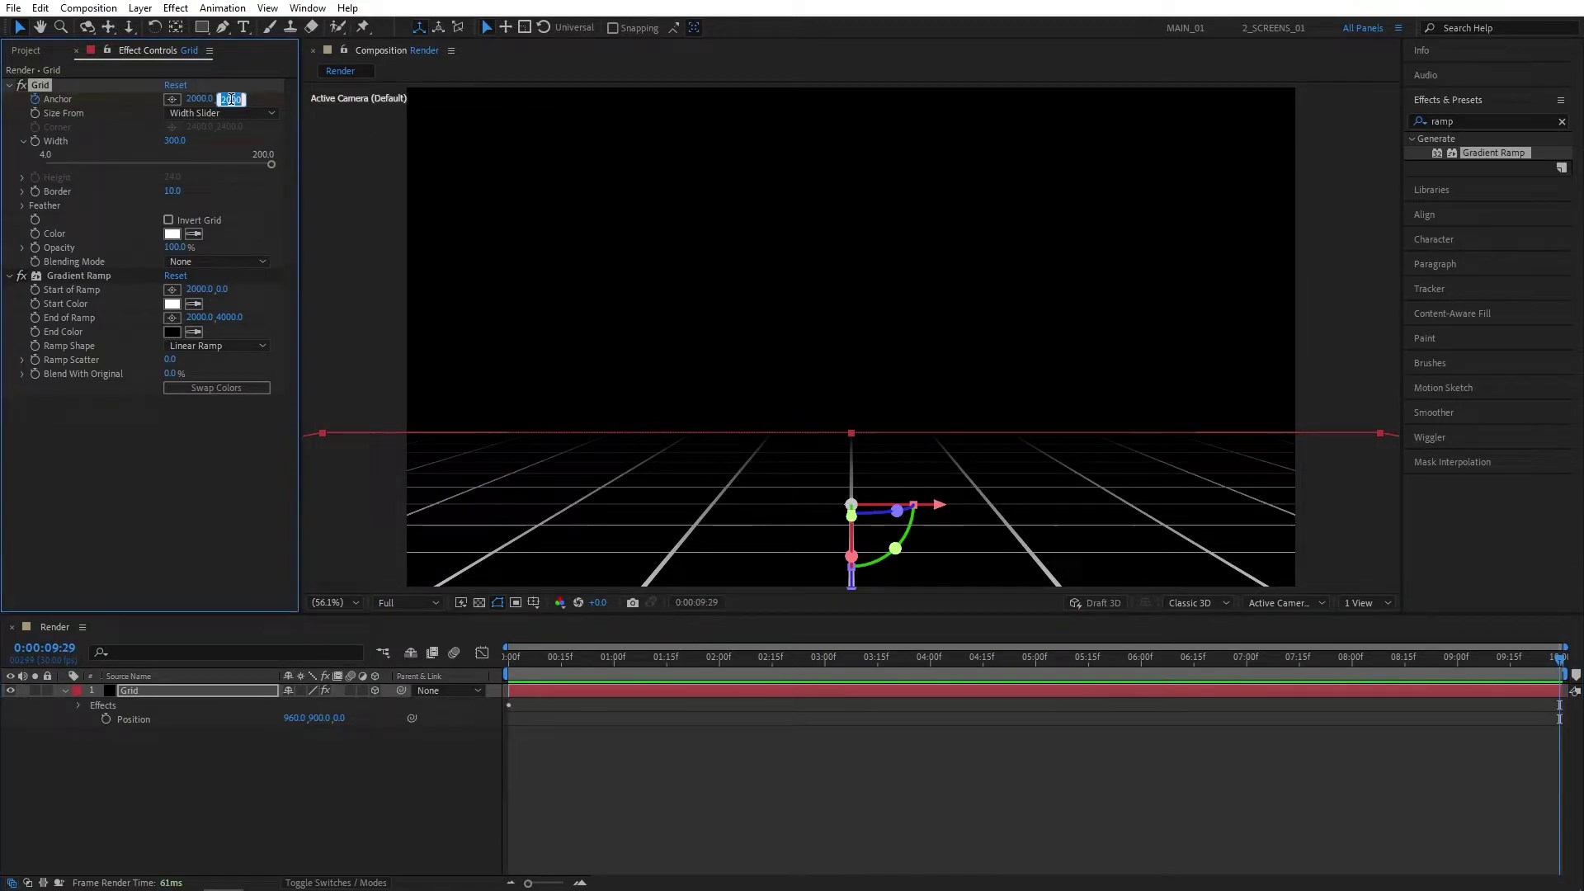
type("200")
key("Return")
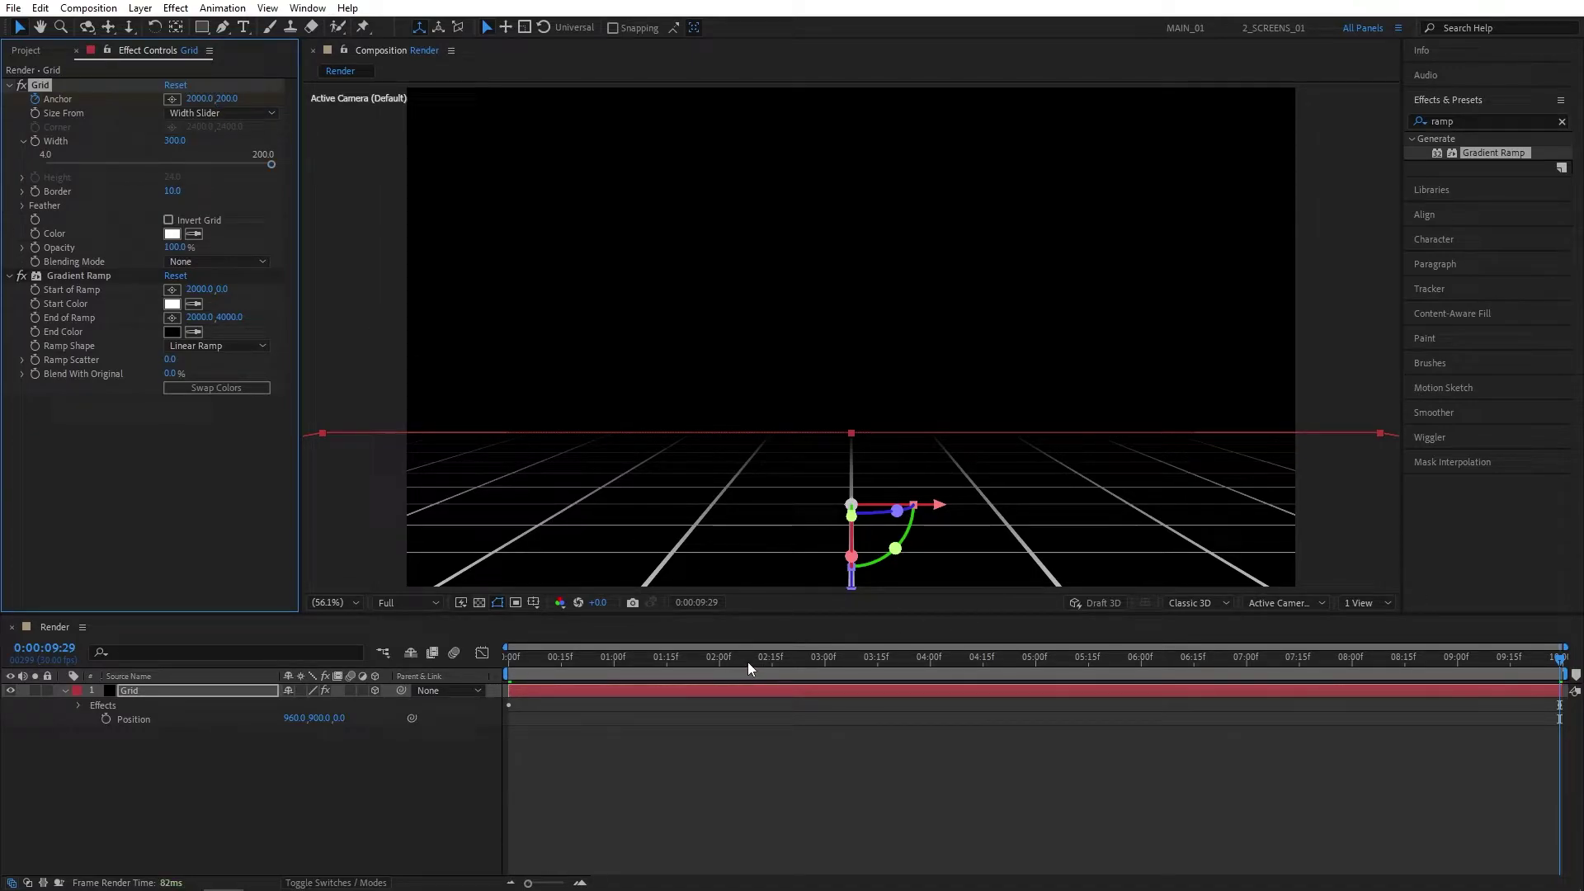
- Preview the scrolling floor, then return to the start and advance one frame
left_click_drag(1364, 672, 1511, 687)
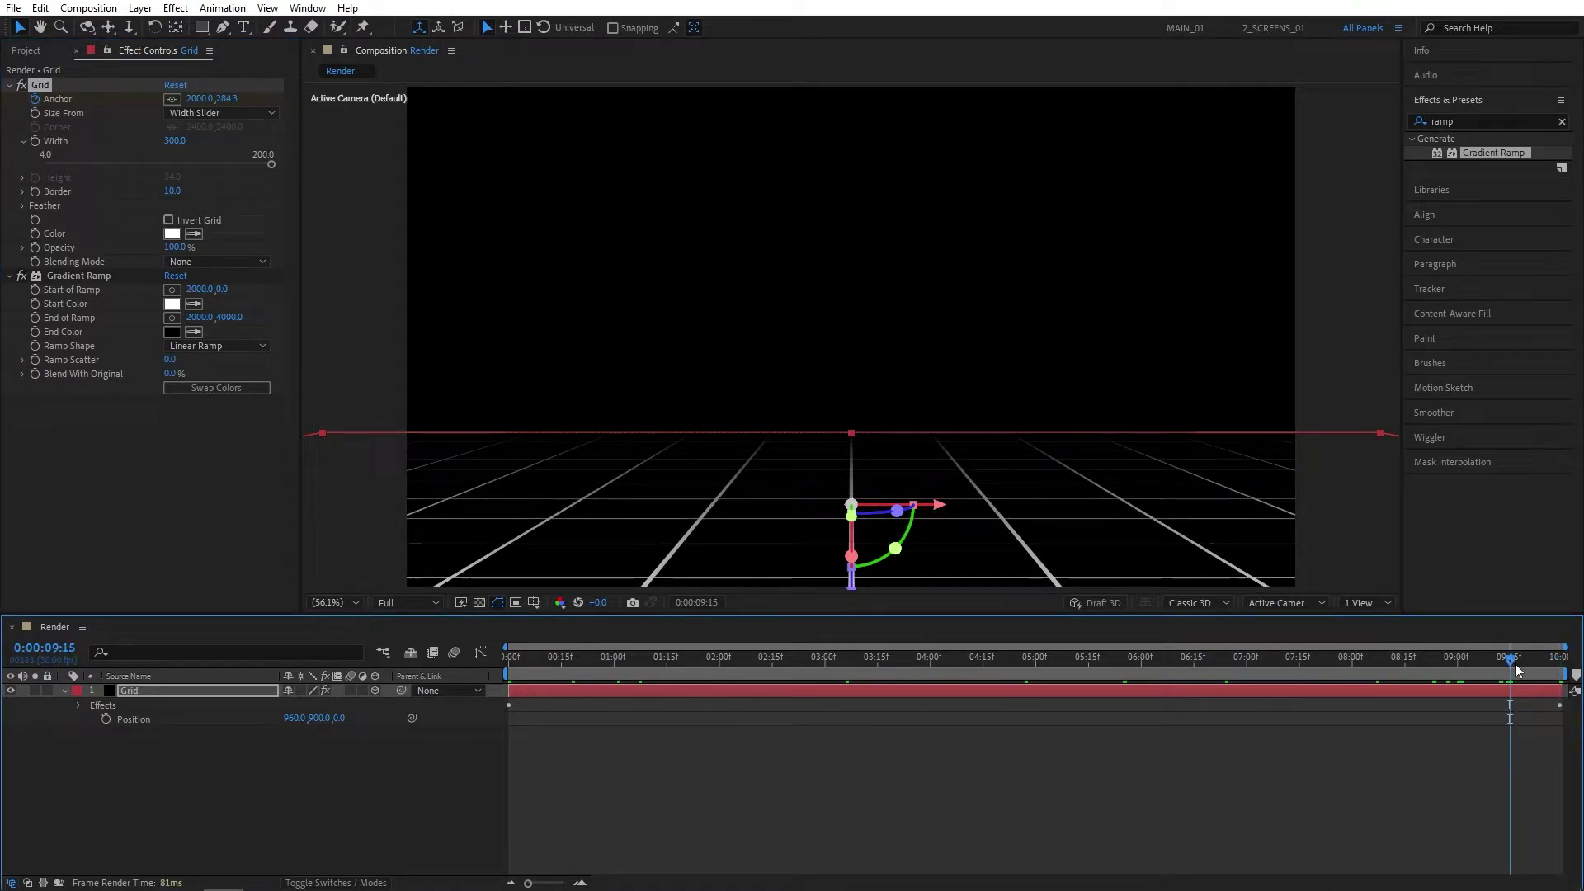
key("space")
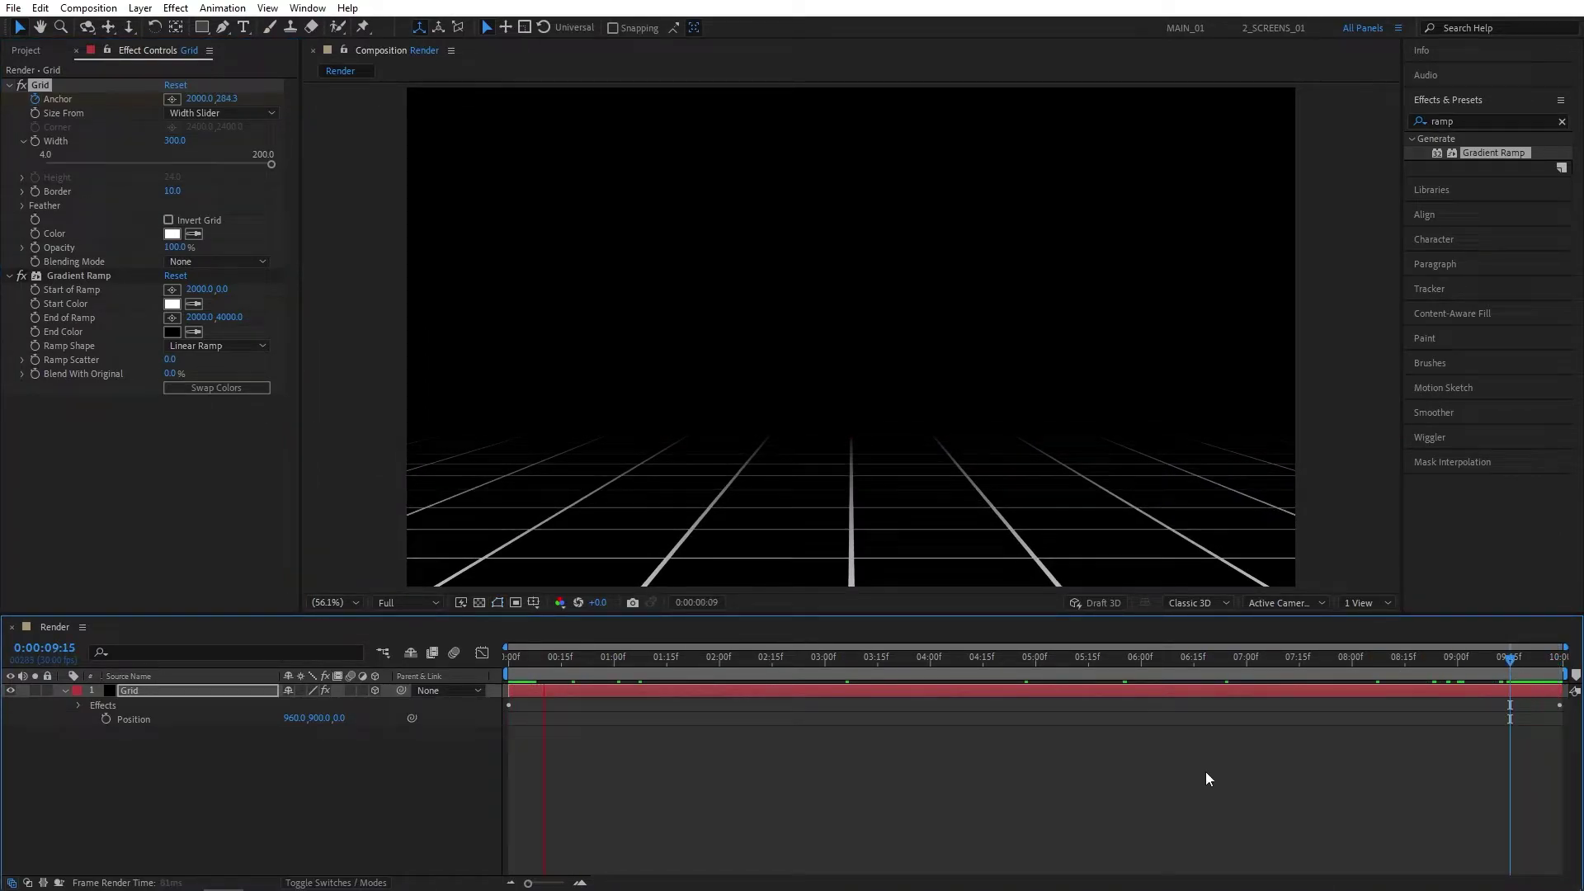
left_click_drag(586, 657, 492, 675)
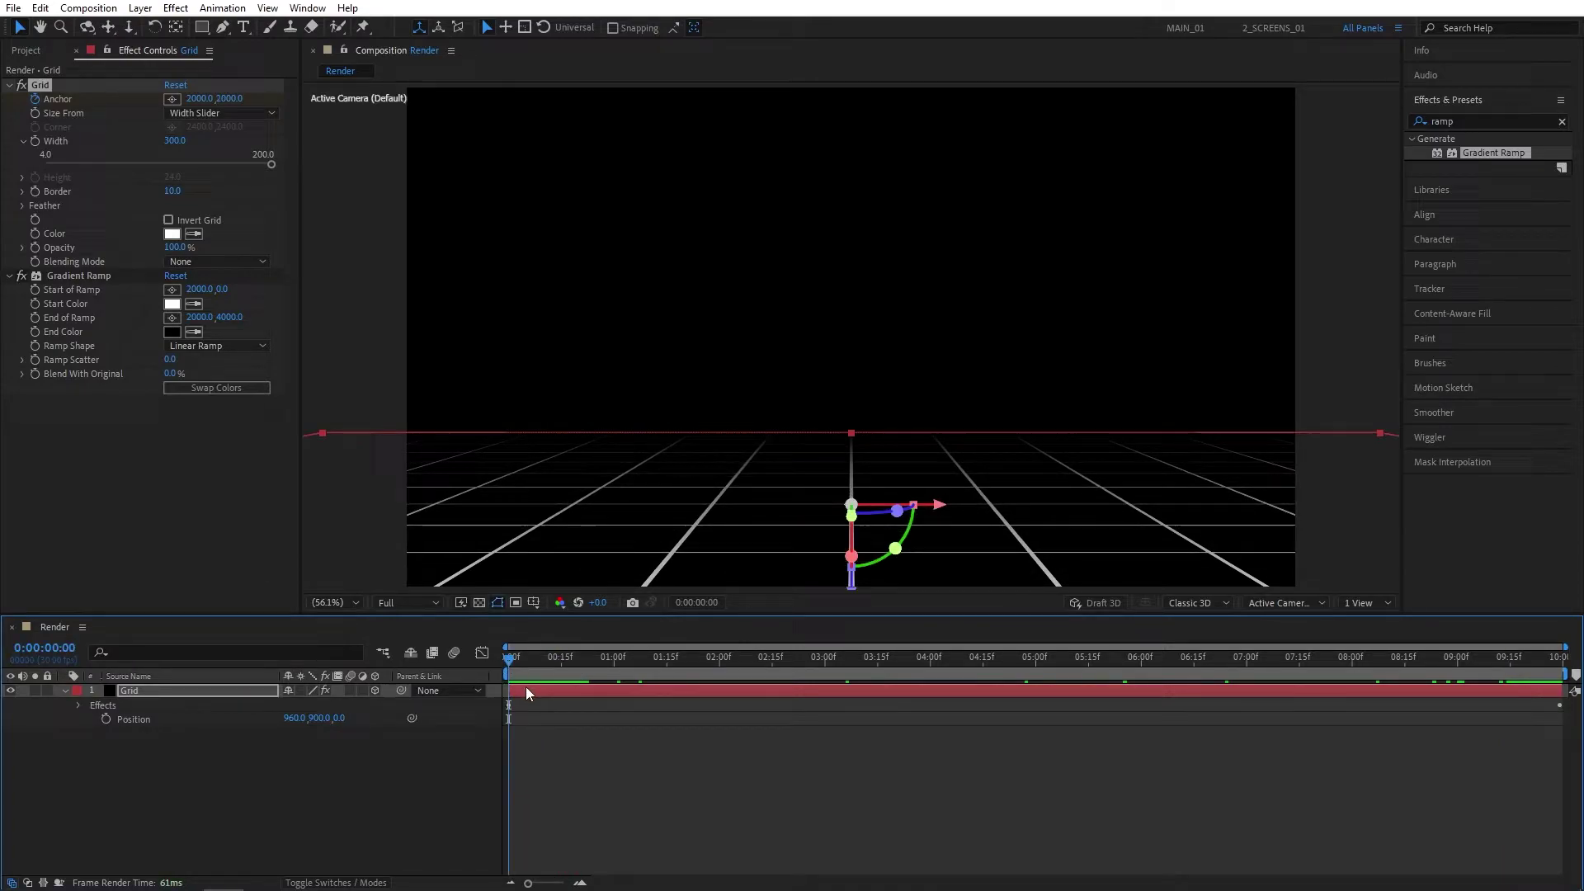
left_click(513, 665)
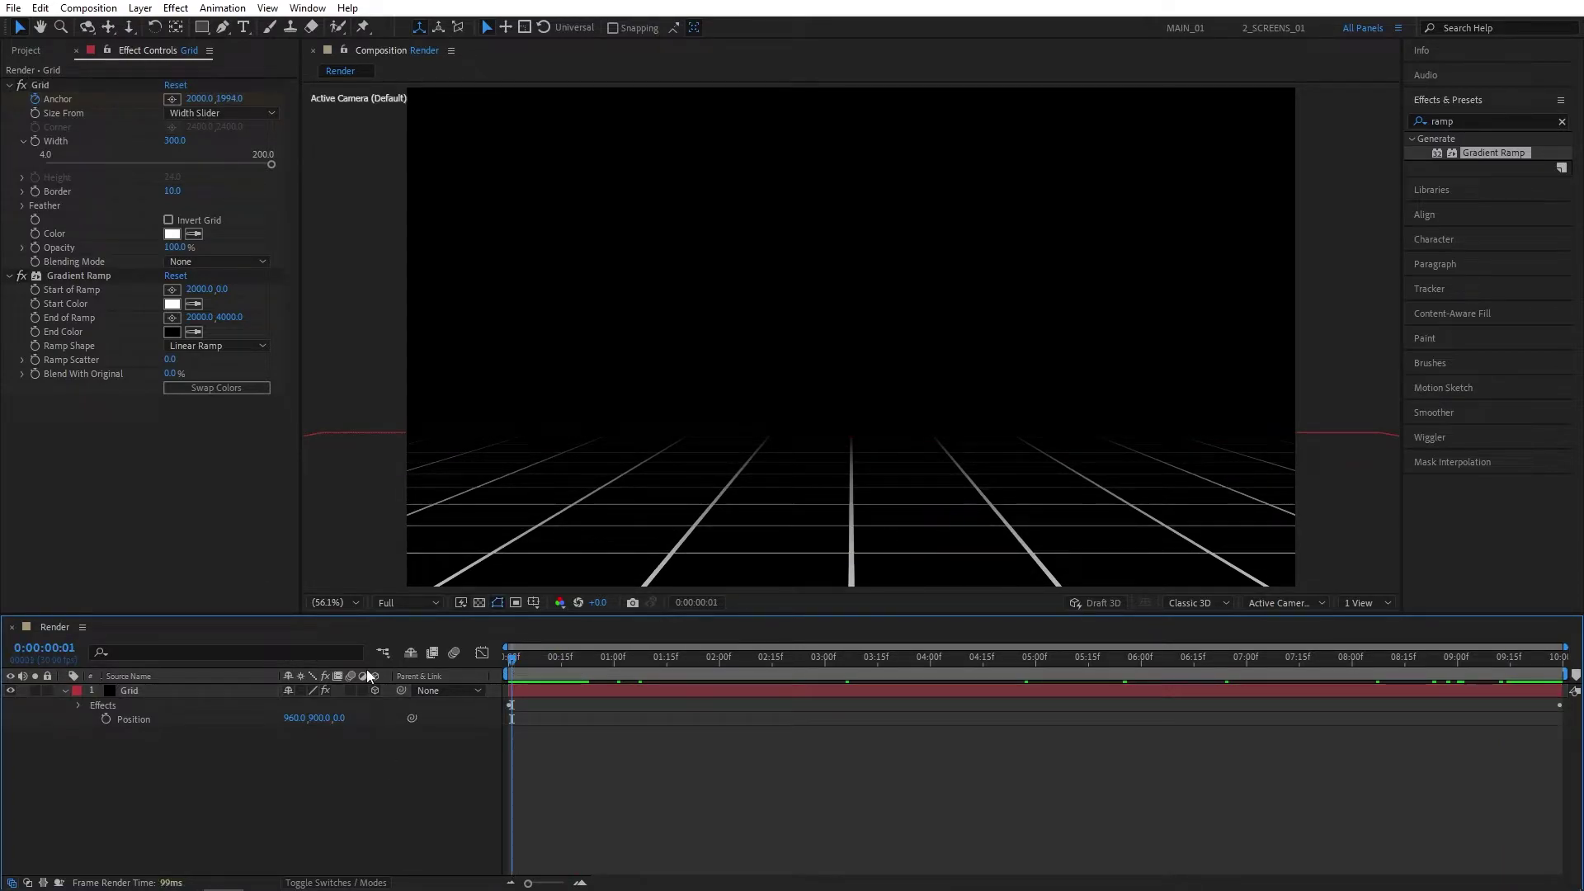
- Add an adjustment layer with a Mirror effect at a 270° reflection angle
left_click(141, 7)
mouse_move(153, 30)
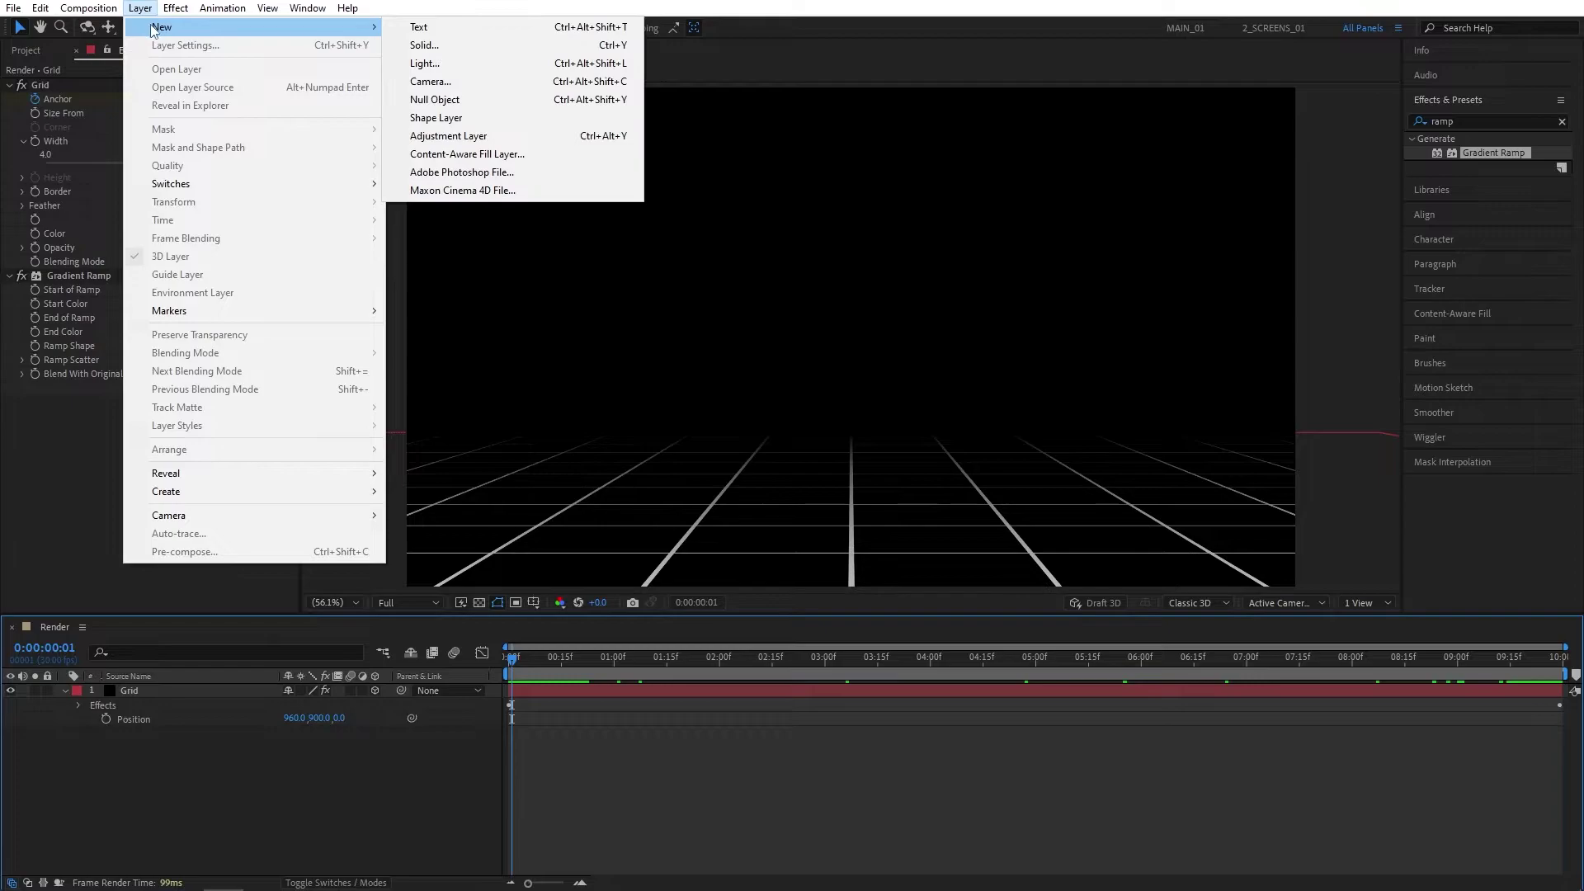
left_click(445, 137)
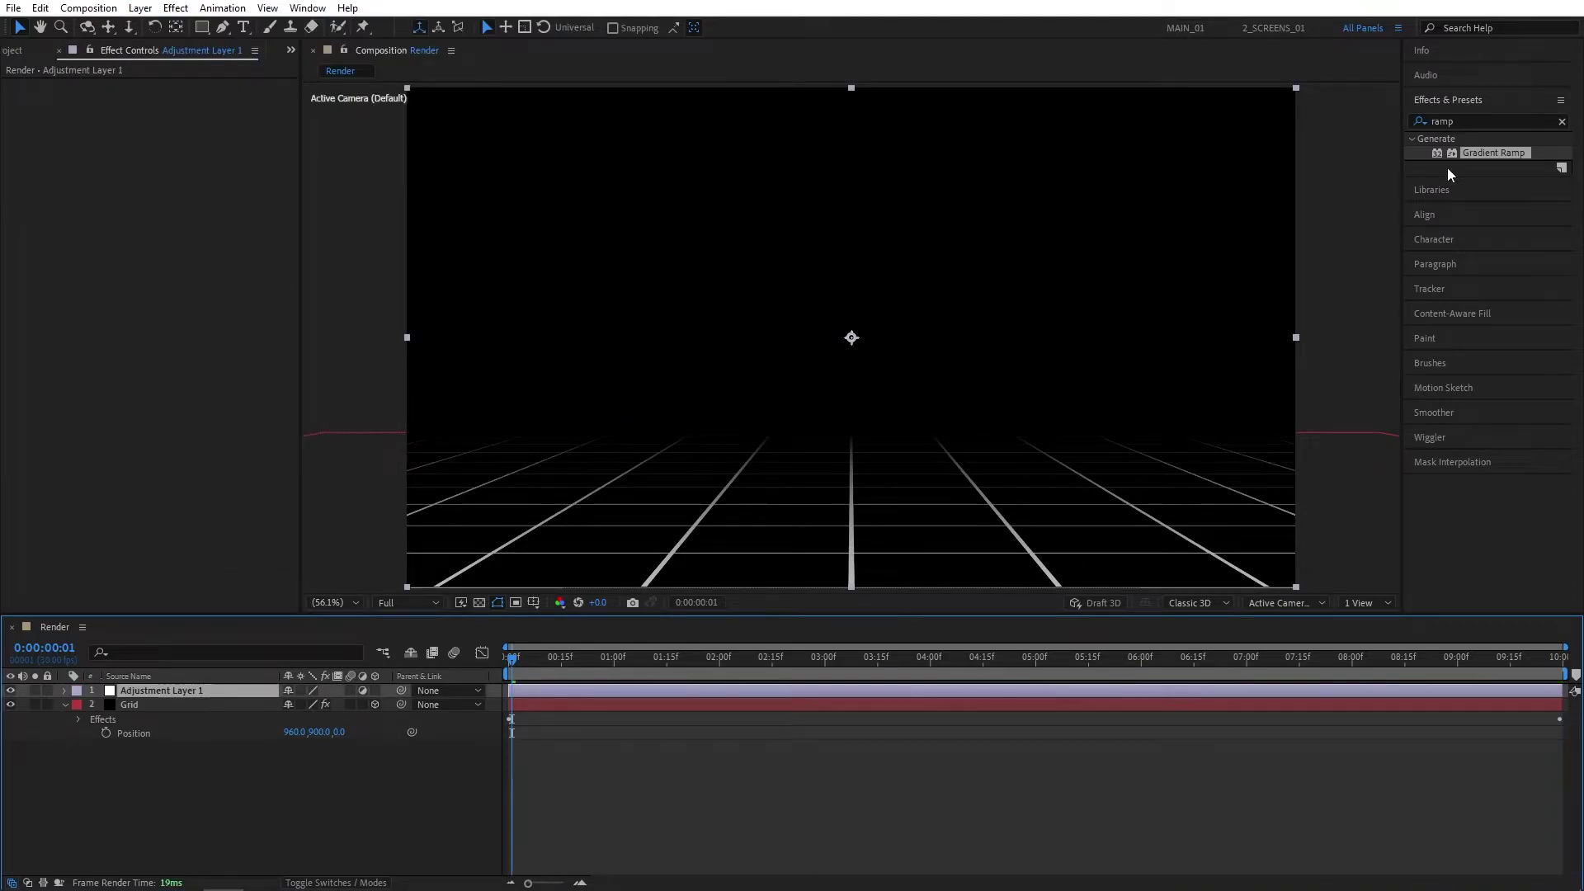
left_click(1471, 122)
type("m")
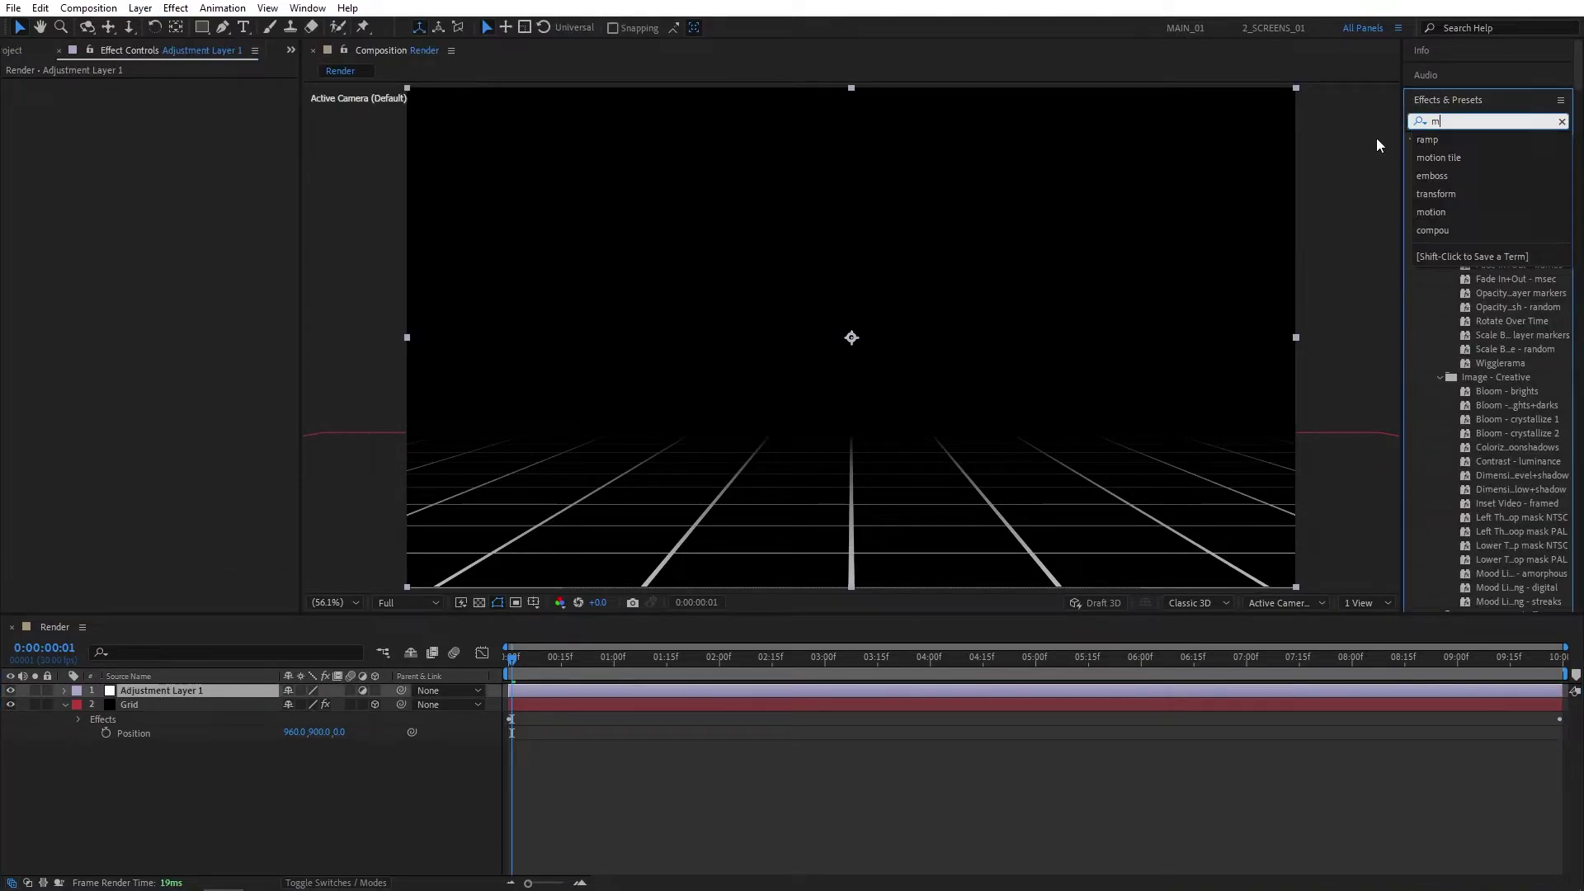
type("irror")
left_click(1464, 155)
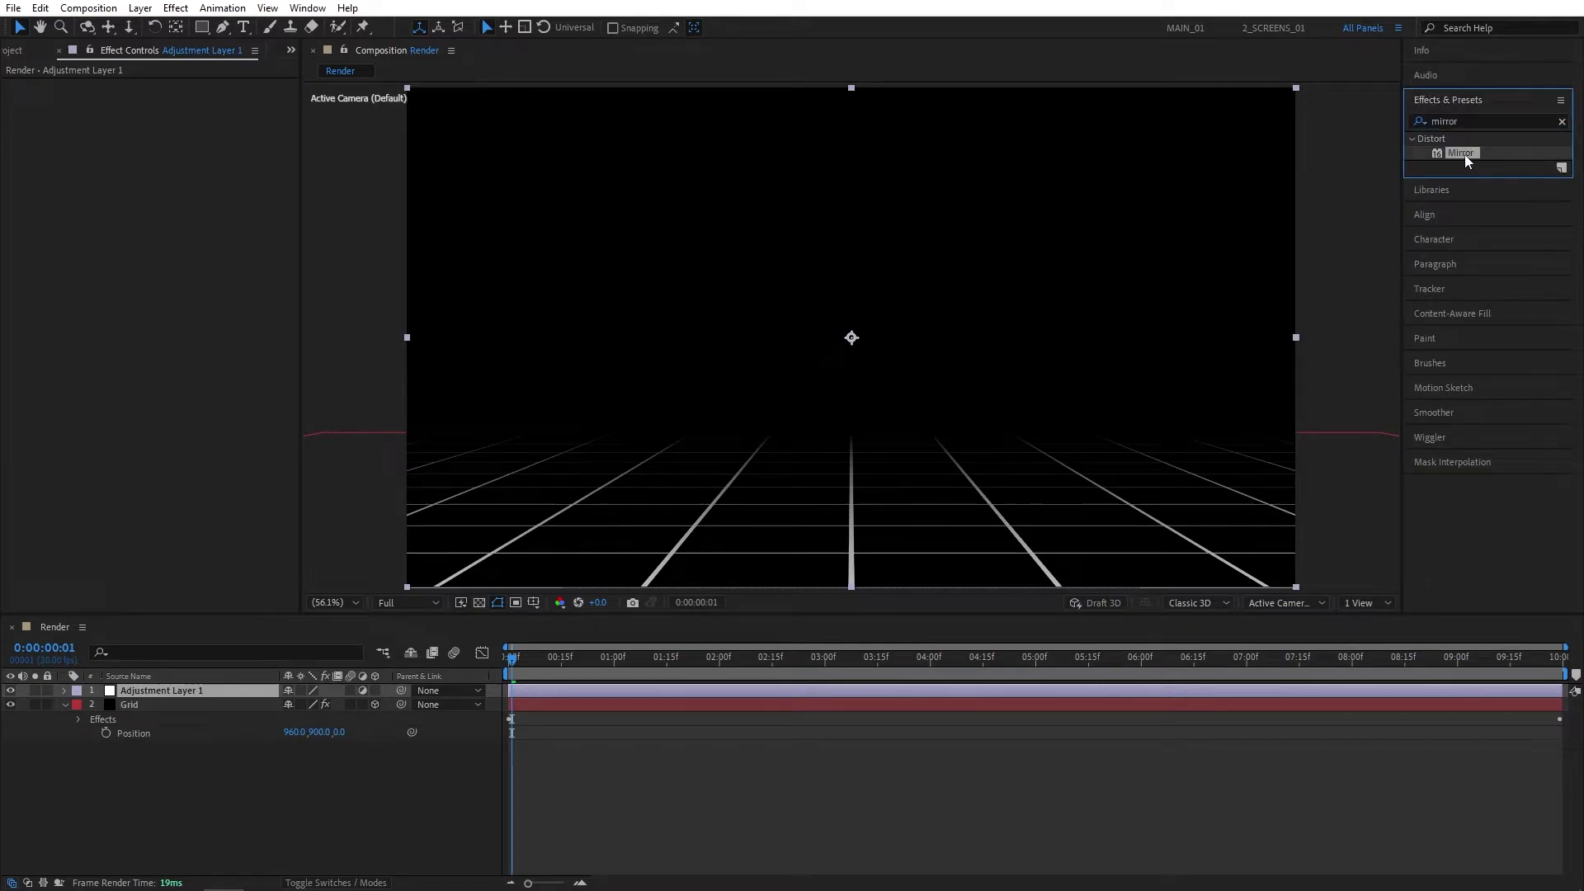
left_click_drag(1466, 160, 512, 264)
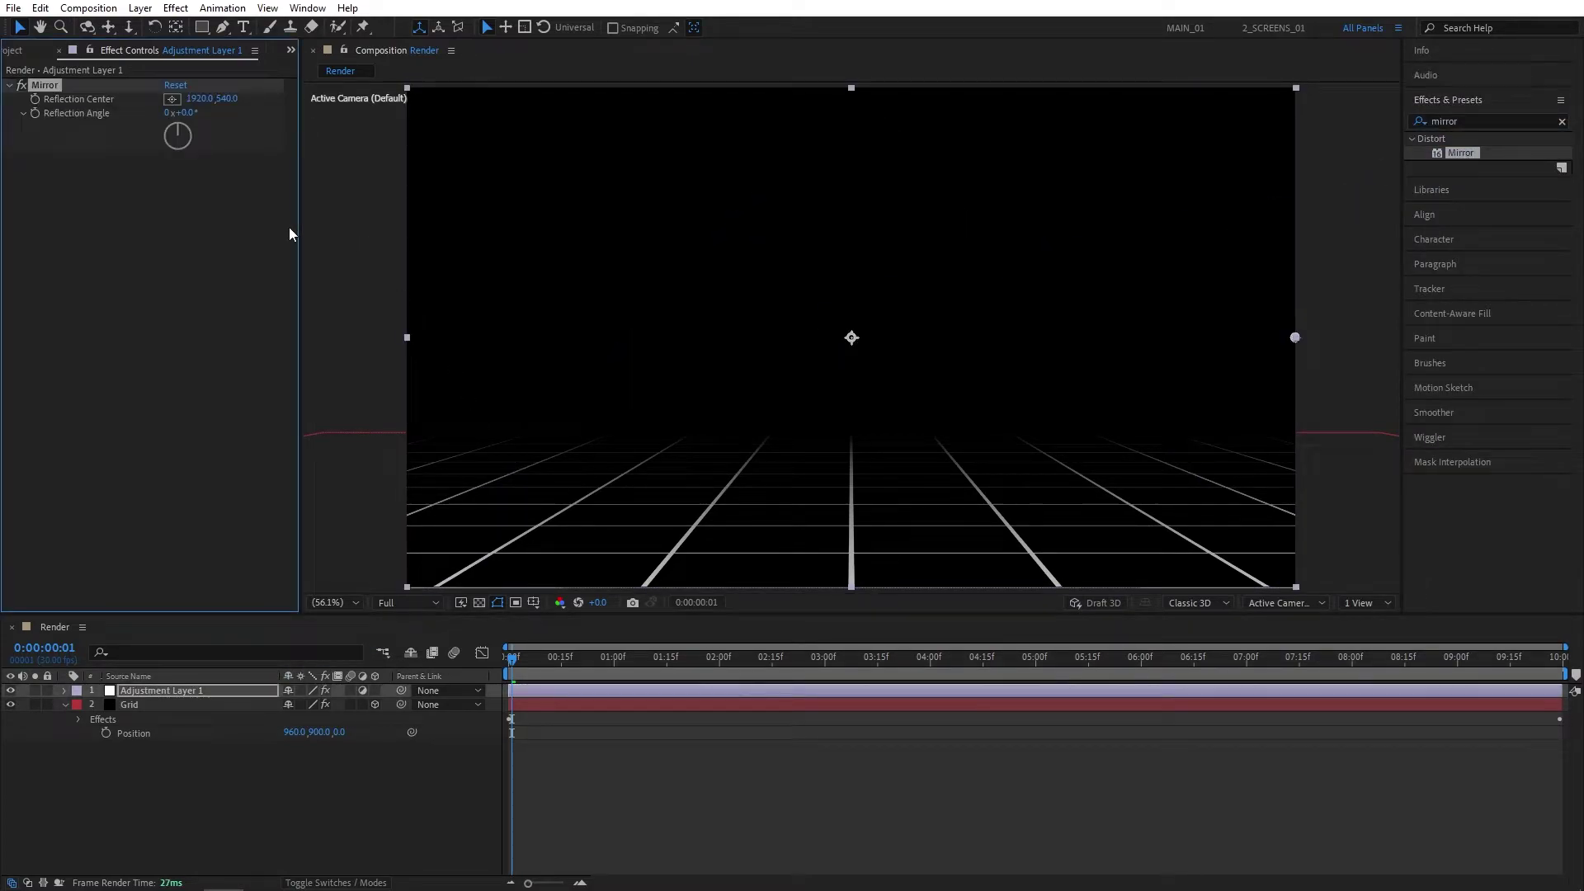
type("270")
key("Return")
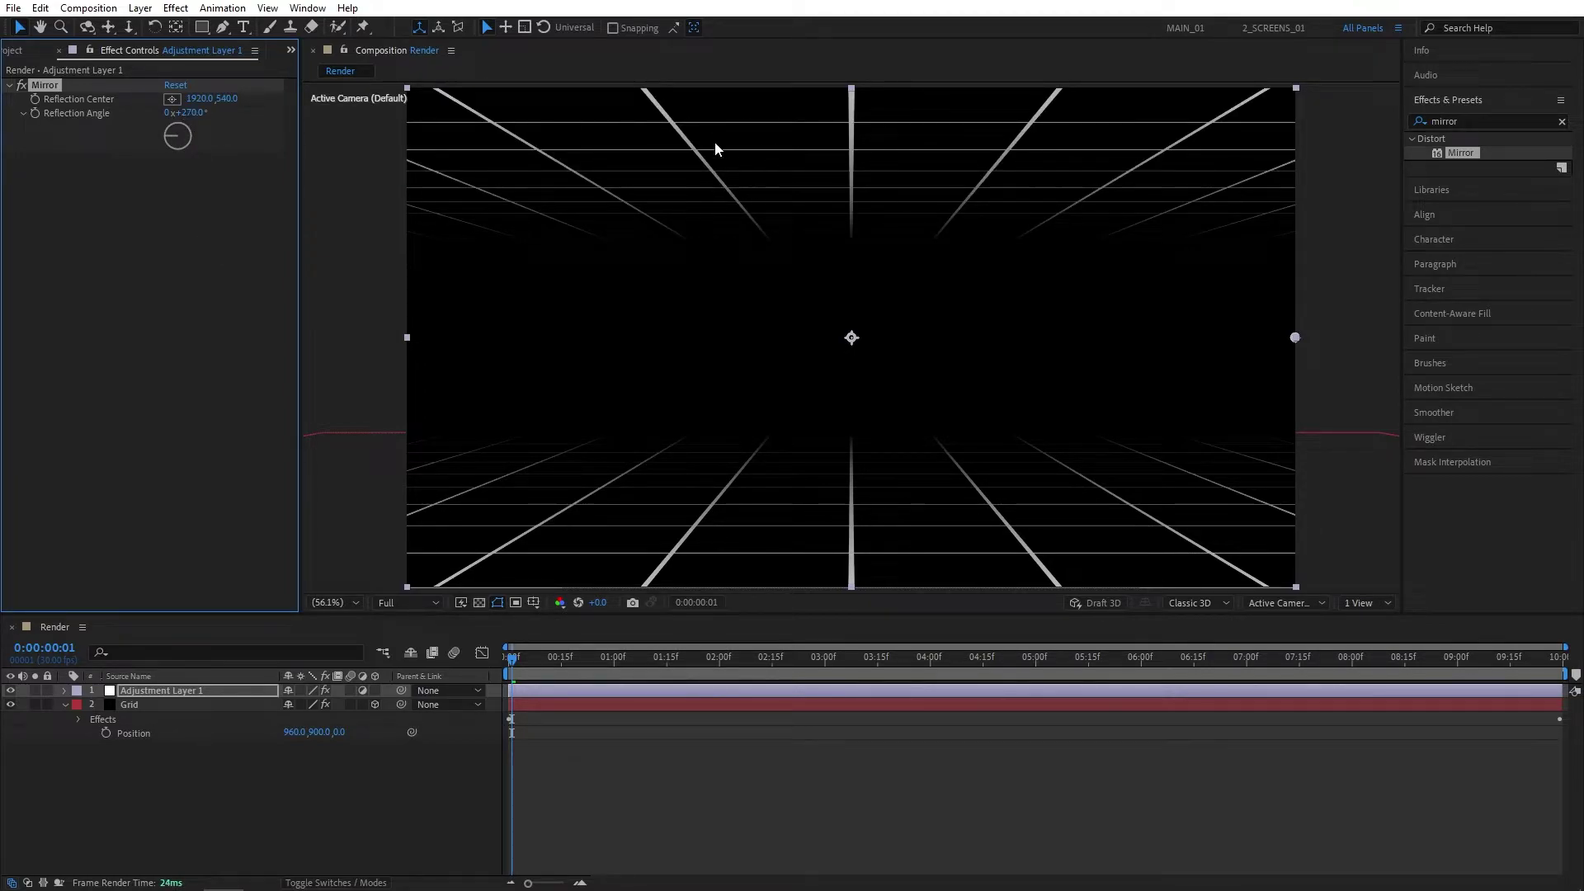
mouse_move(534, 665)
left_mouse_down()
mouse_move(578, 662)
mouse_move(512, 660)
mouse_move(794, 655)
mouse_move(505, 660)
left_mouse_up()
left_click(388, 809)
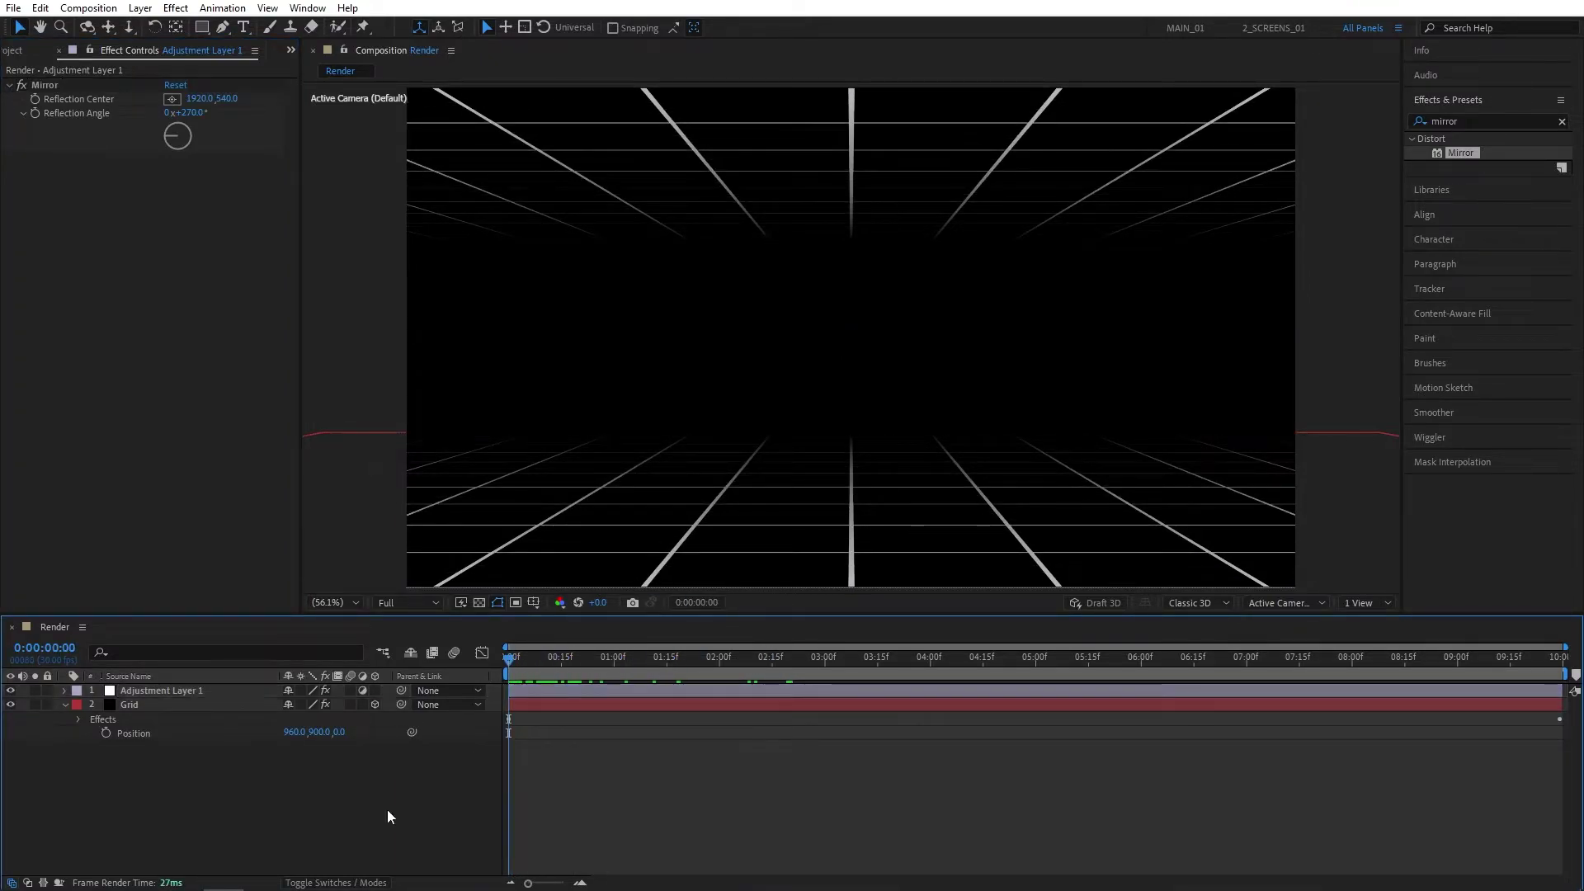
- Add a second adjustment layer on top of the stack
left_click(141, 8)
mouse_move(247, 28)
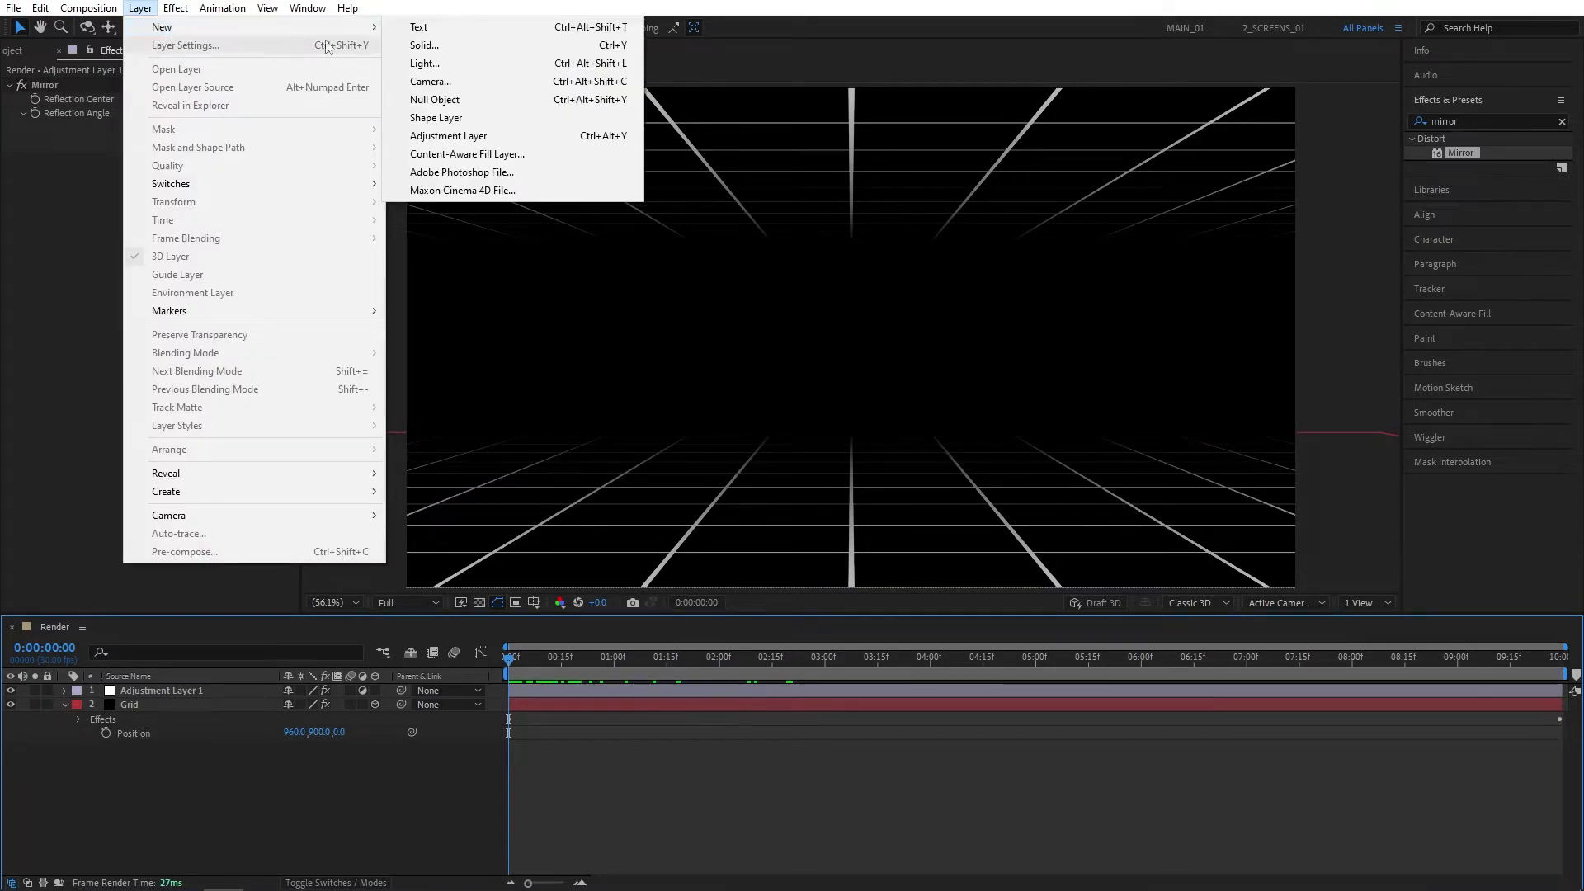
left_click(437, 135)
- Apply Tint to Adjustment Layer 2 and map white to blue 008AFF
left_click(1466, 123)
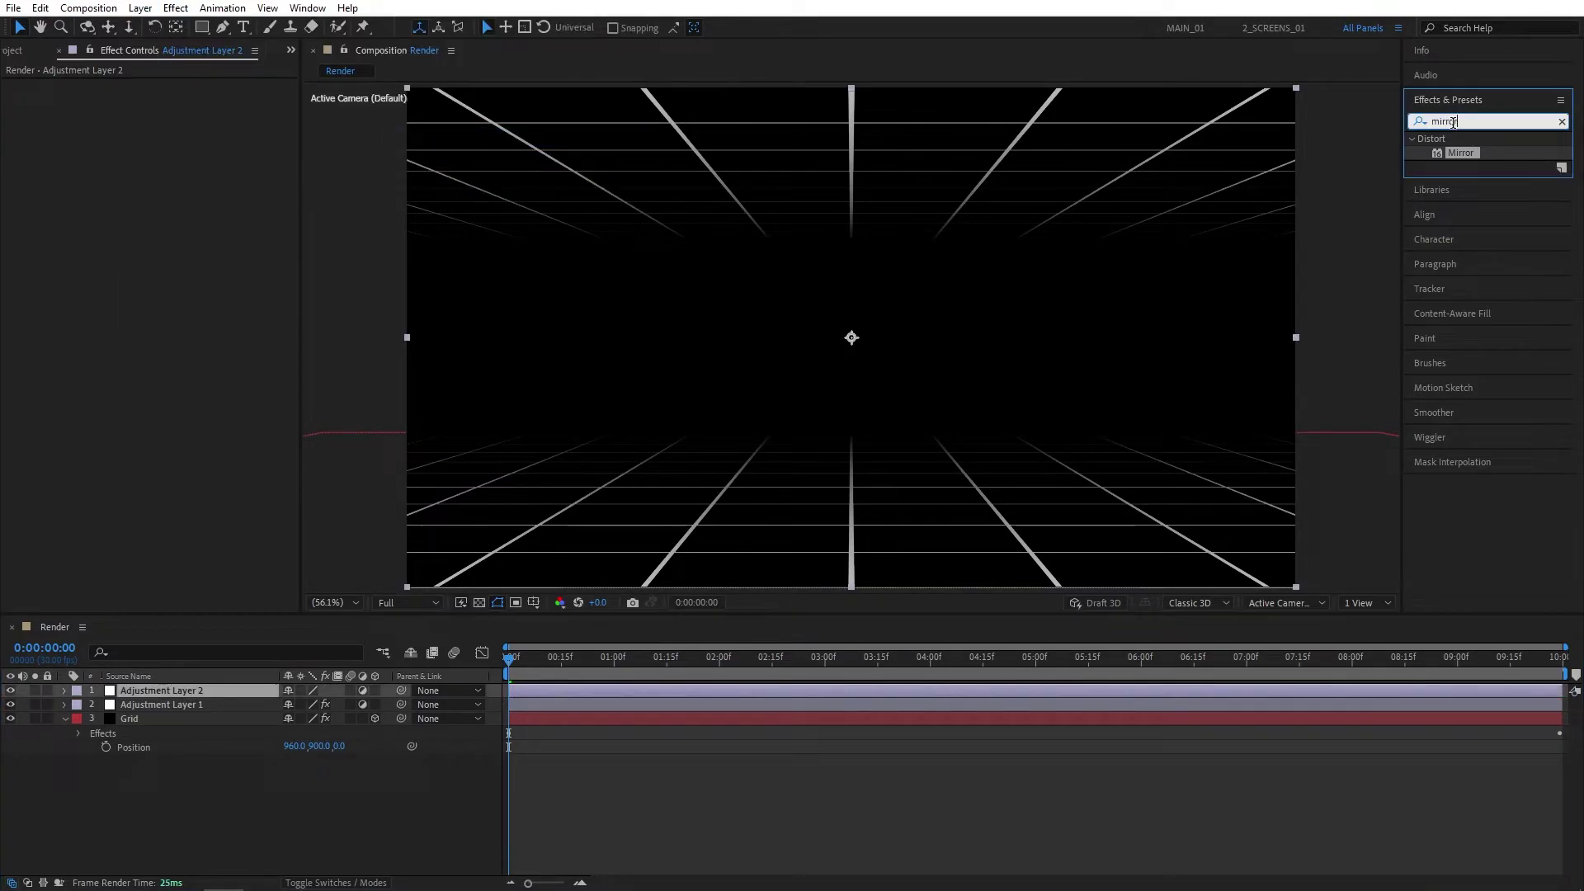
type("tint")
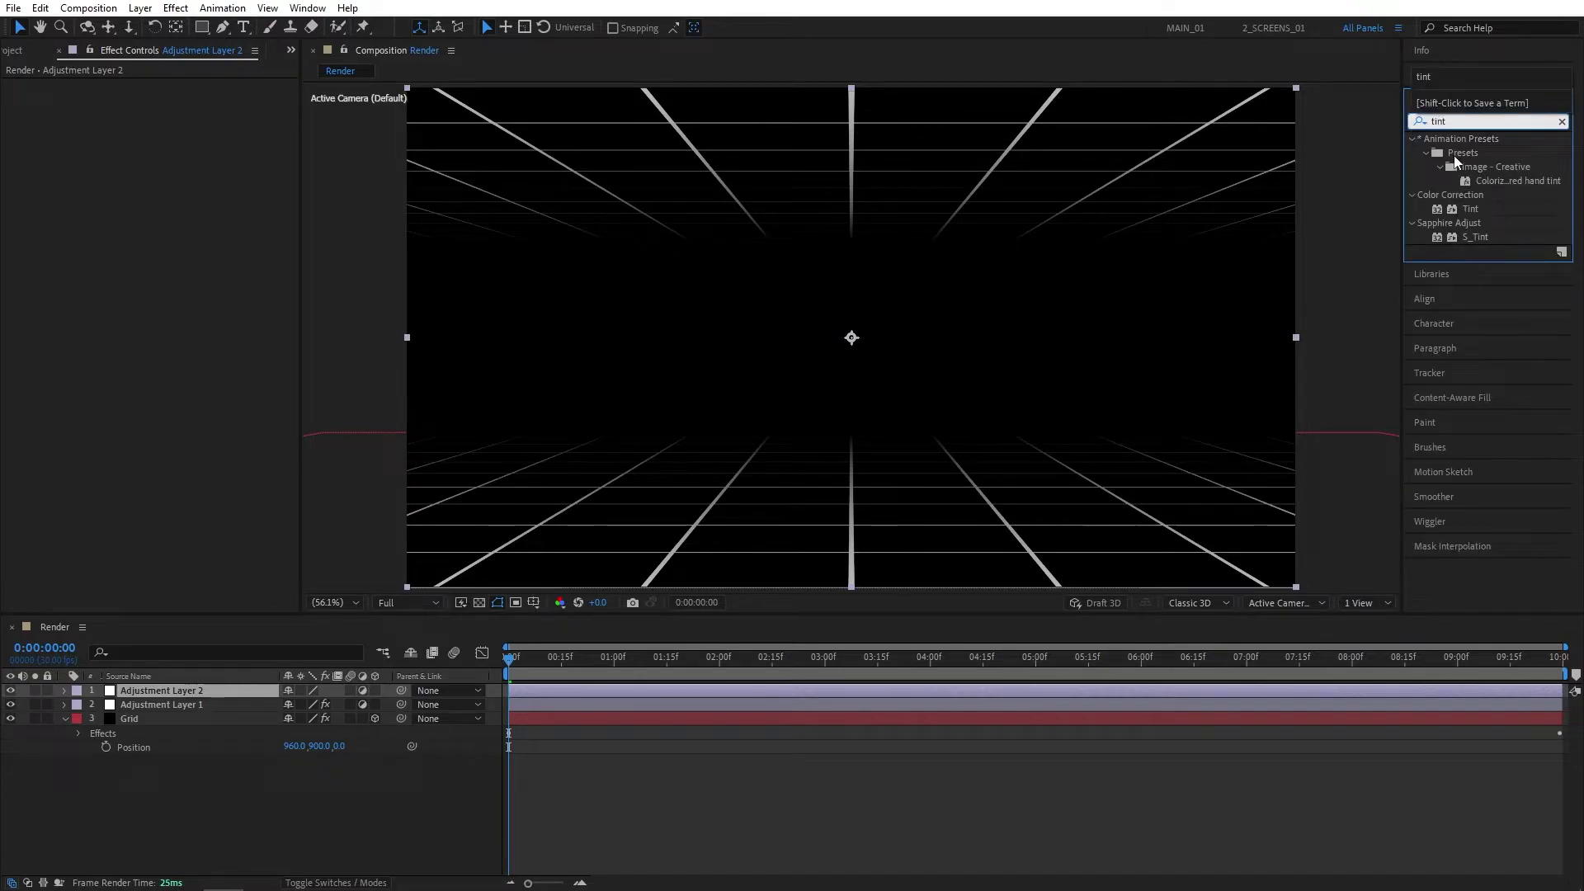
left_click_drag(1472, 210, 197, 698)
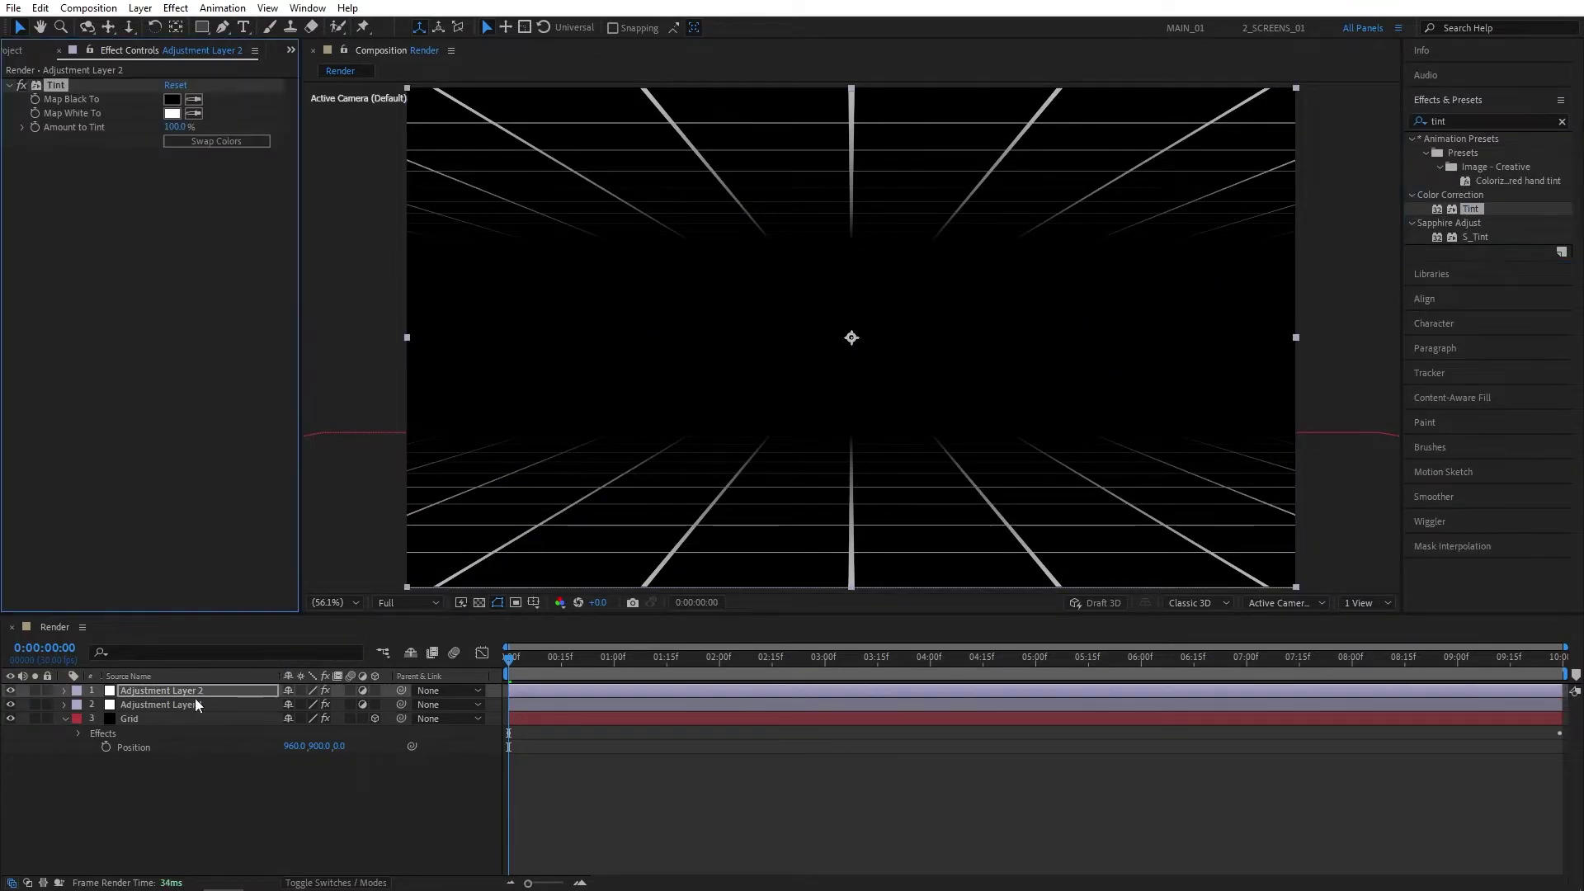
left_click(171, 113)
left_click(201, 248)
left_click_drag(252, 261, 265, 314)
left_click_drag(227, 247, 280, 223)
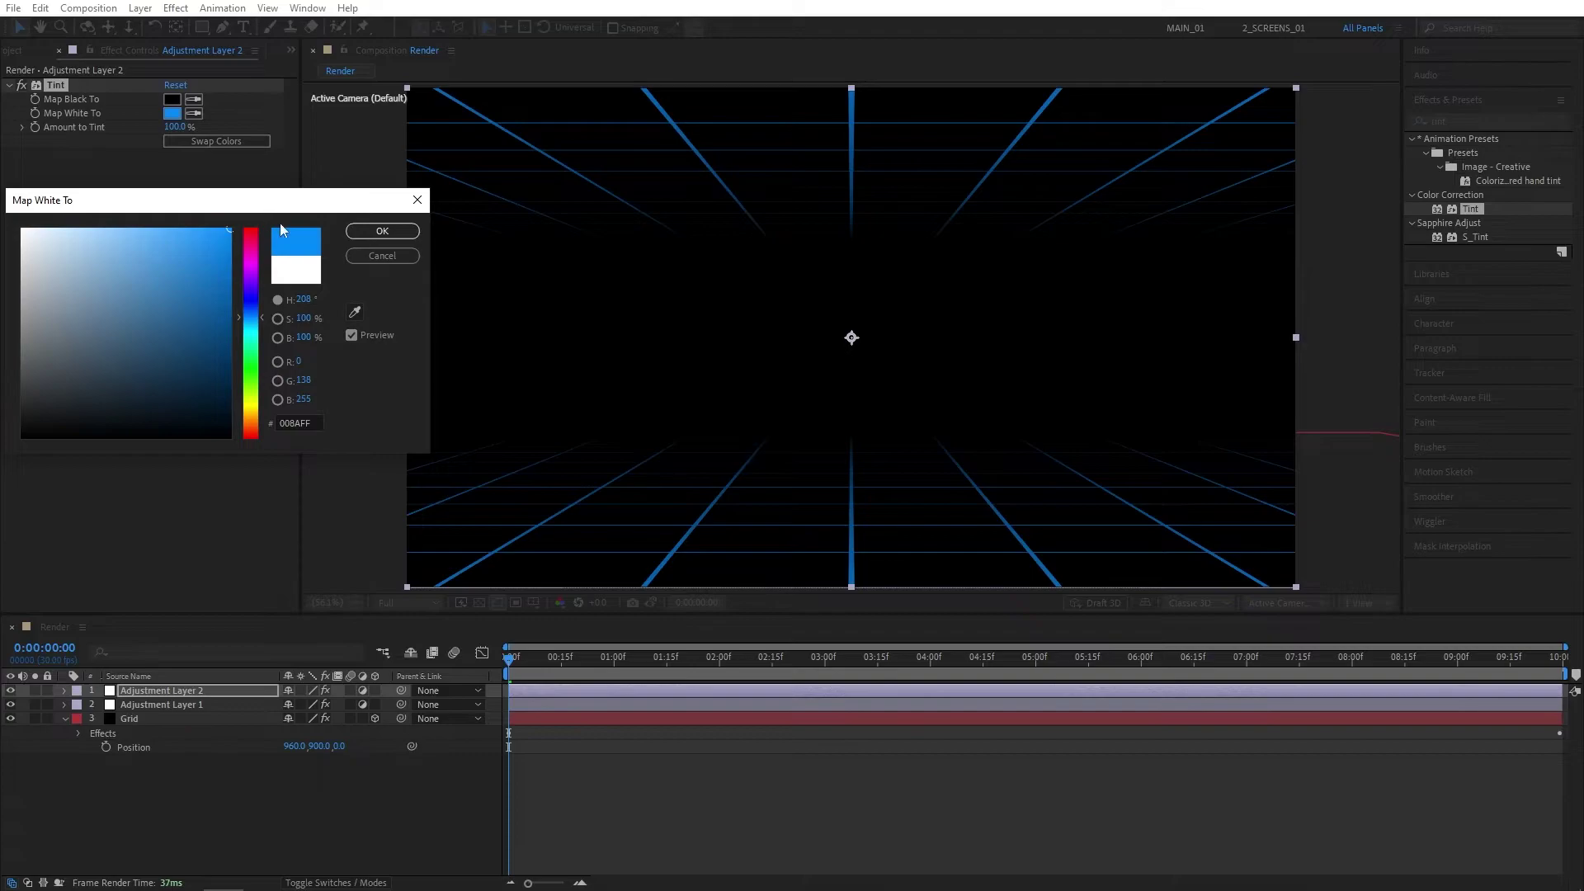
left_click(391, 234)
- Apply Glow to Adjustment Layer 2, duplicate it, and set Glow 2's radius to 100
key("ctrl+f")
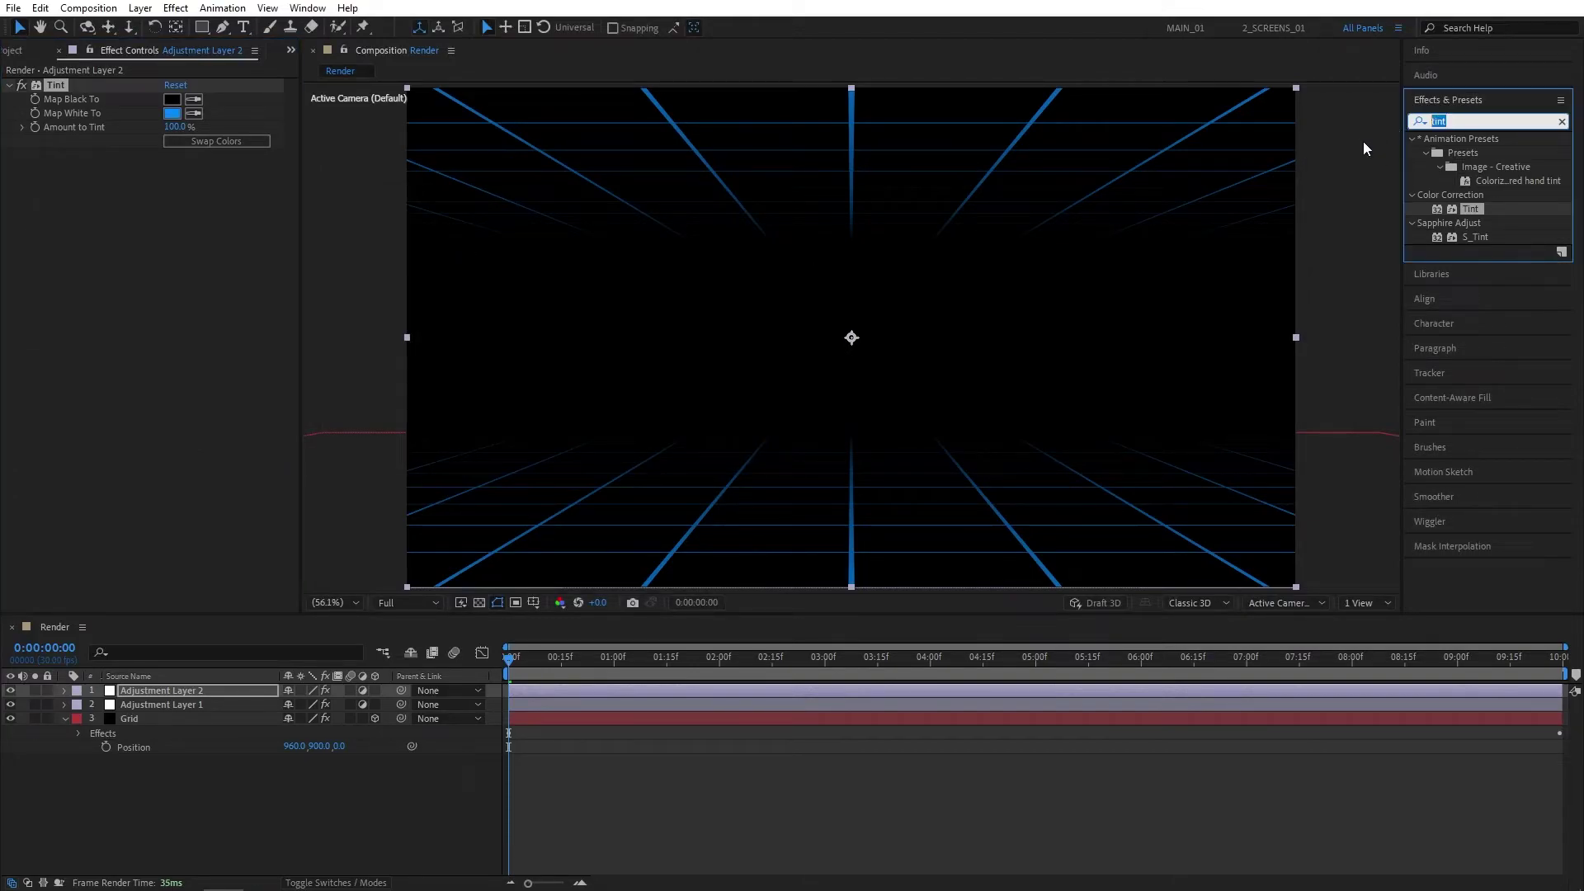
type("glow")
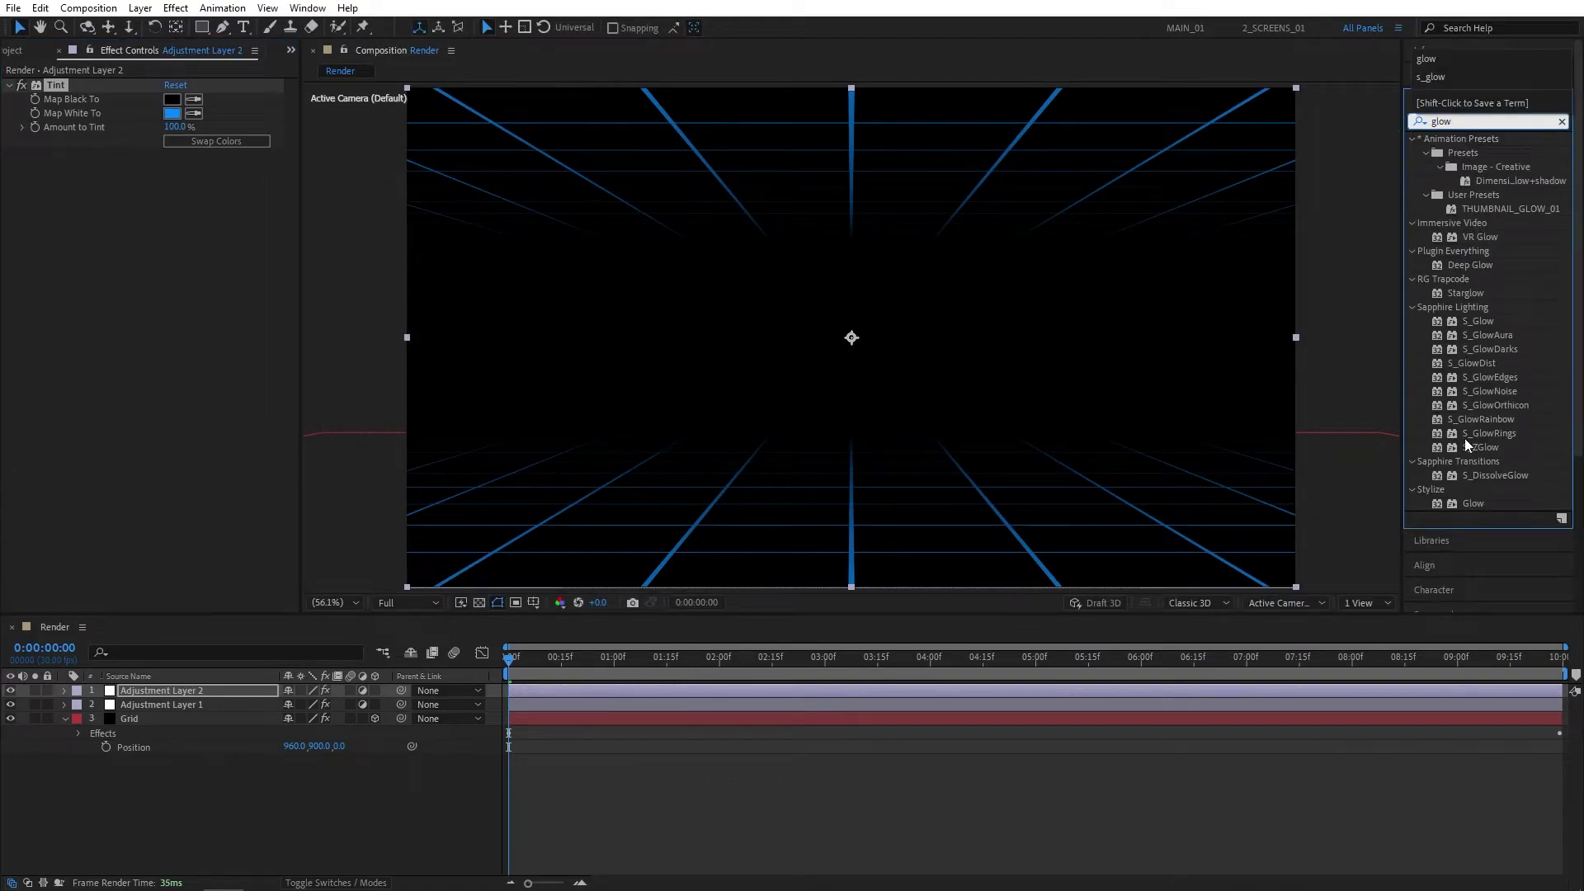
left_click_drag(1473, 503, 160, 690)
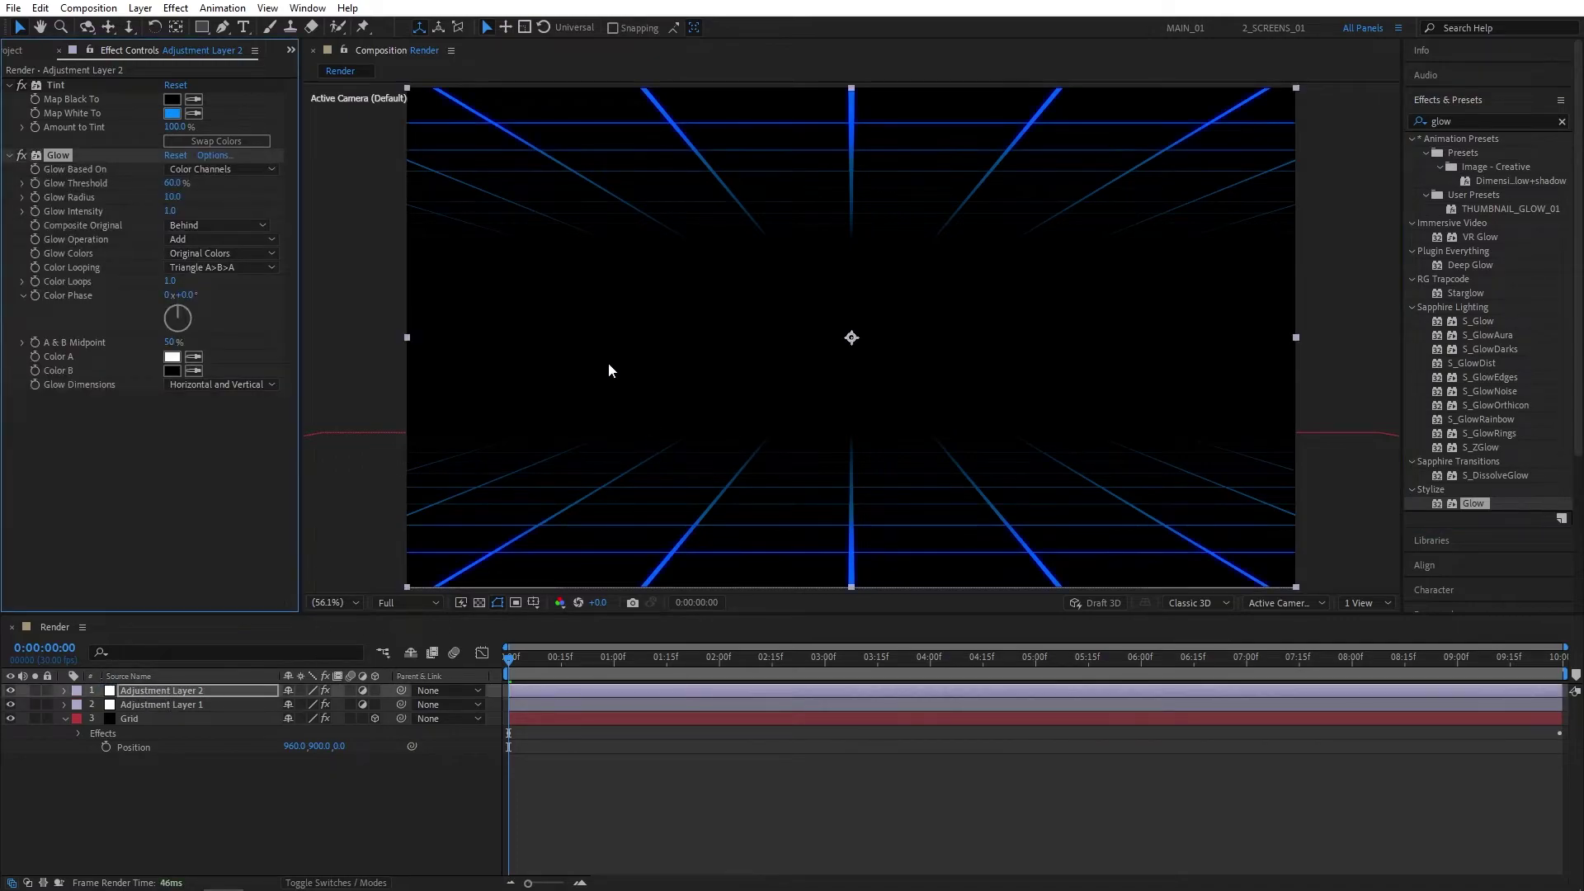
key("ctrl+d")
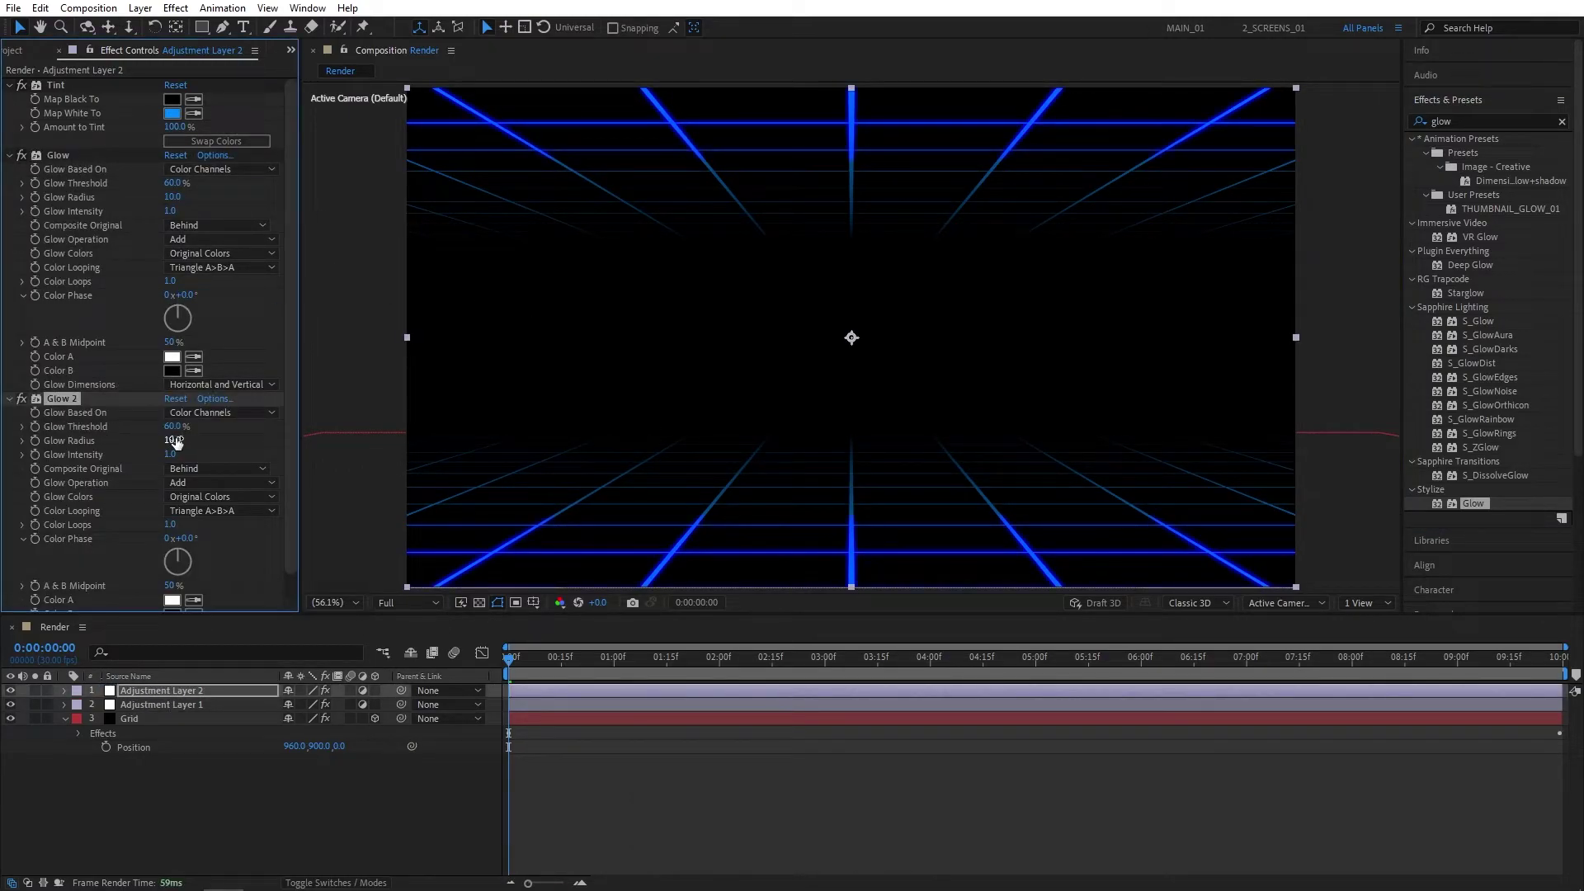
left_click(172, 441)
type("100")
key("Return")
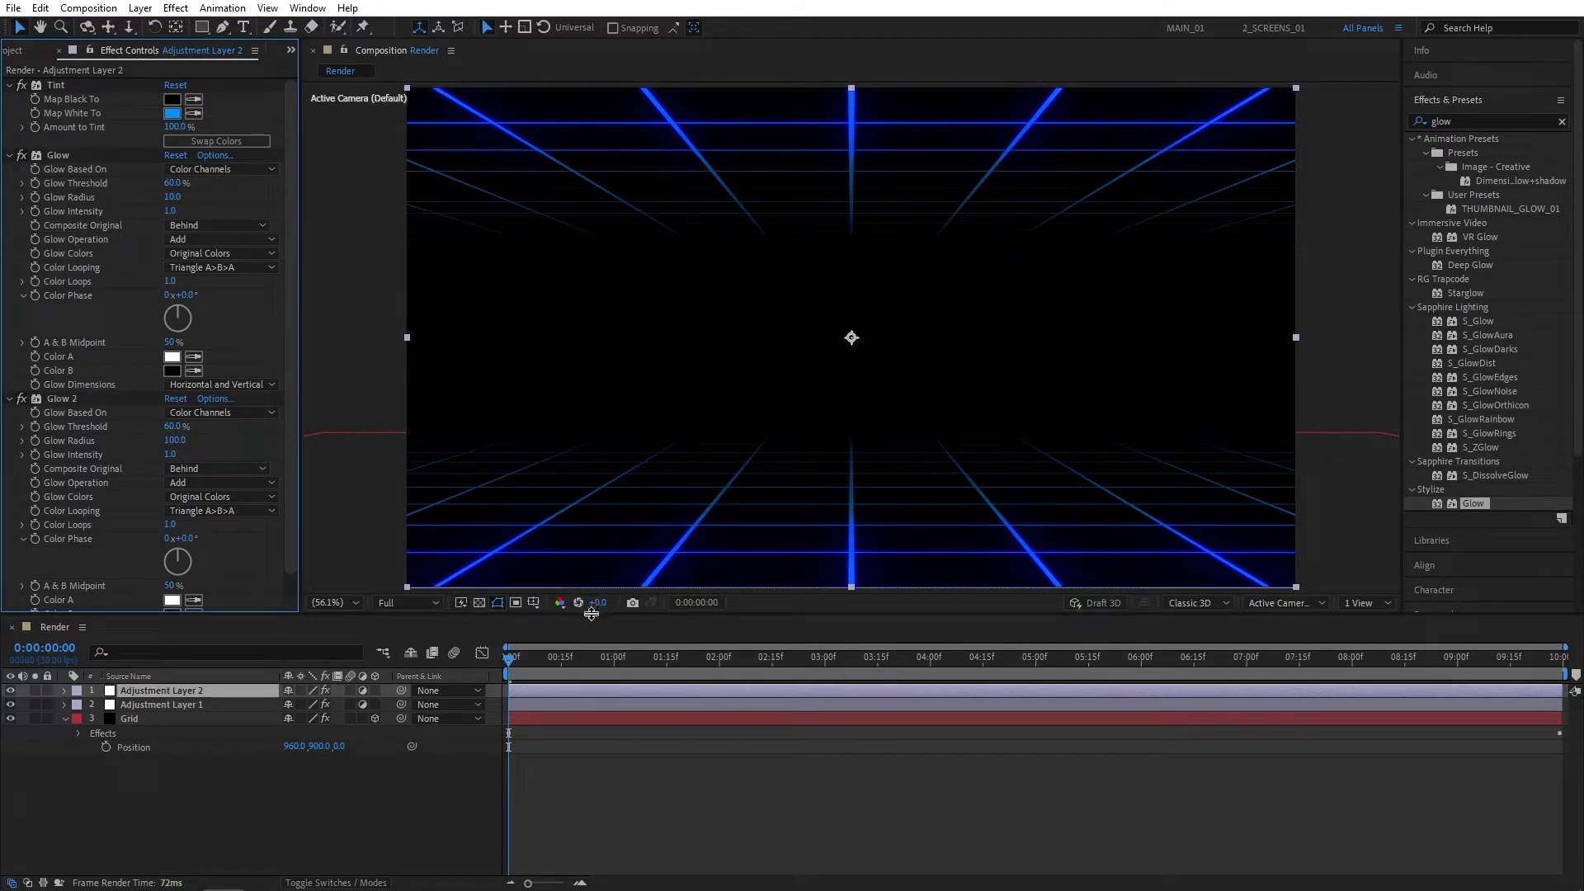
- Add Noise to Adjustment Layer 2 at 12% amount with colour noise turned off
key("ctrl+5")
type("noise")
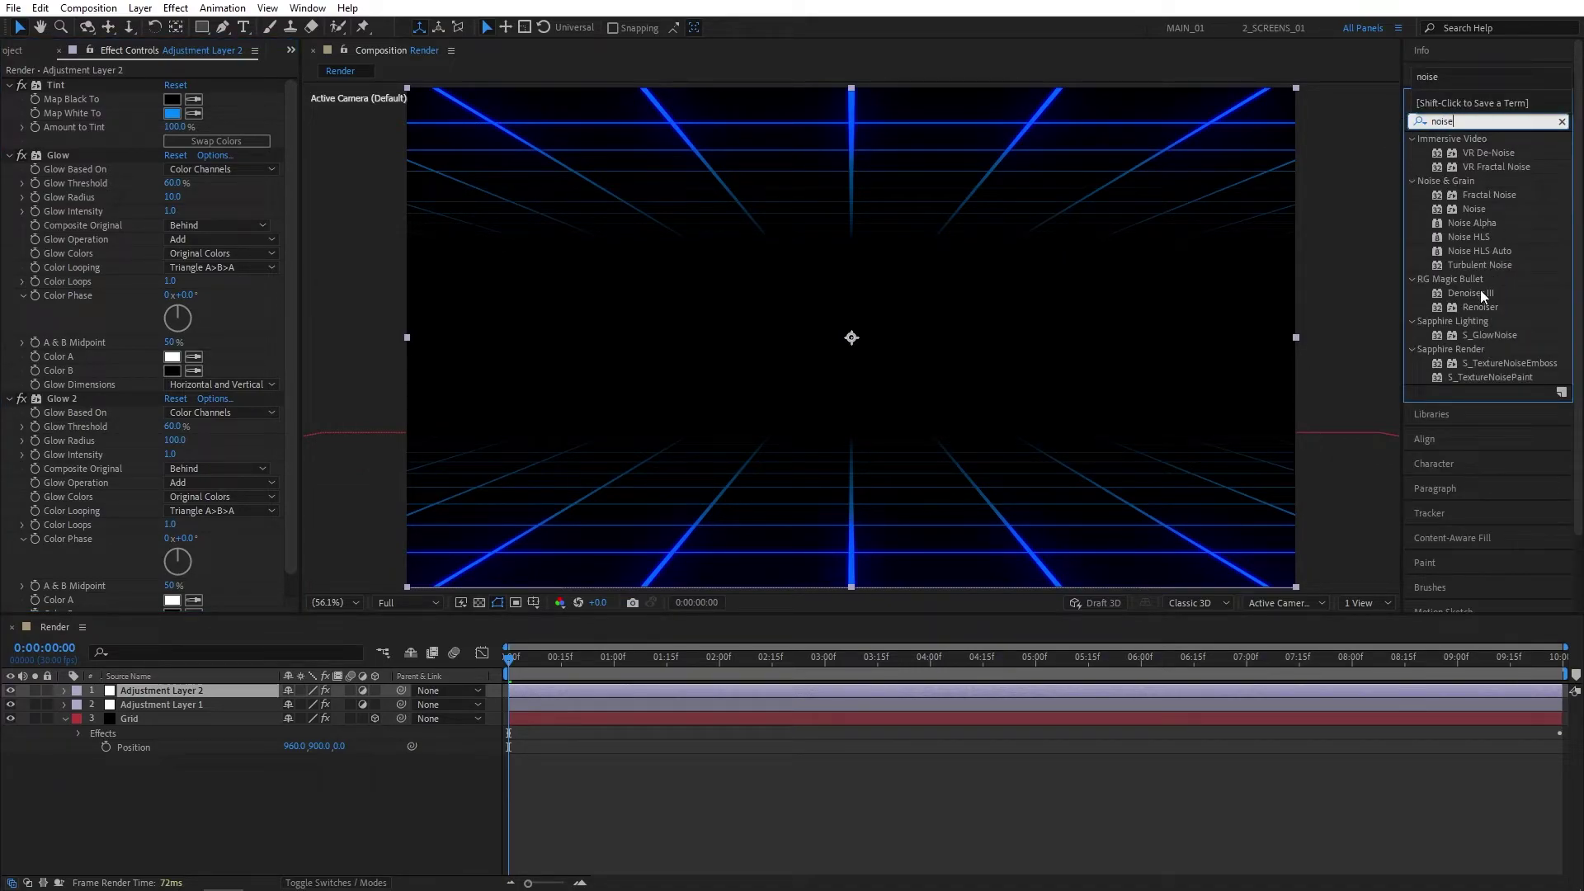
left_click_drag(1471, 209, 230, 690)
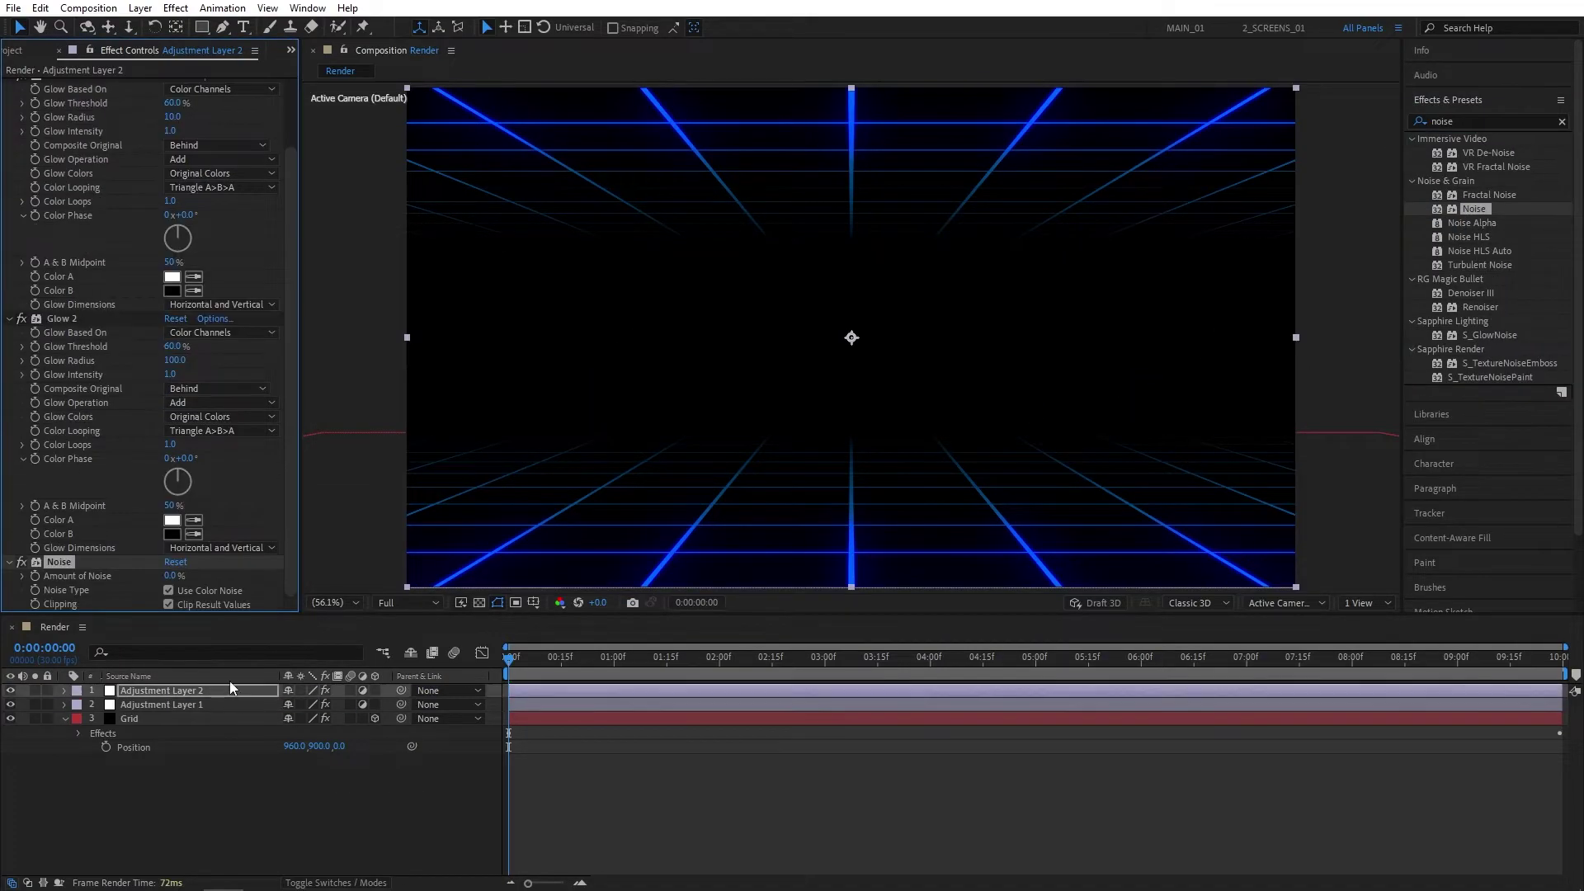
left_click(170, 576)
type("12")
key("Return")
left_click(168, 590)
mouse_move(536, 658)
left_mouse_down()
mouse_move(812, 665)
mouse_move(551, 677)
left_mouse_up()
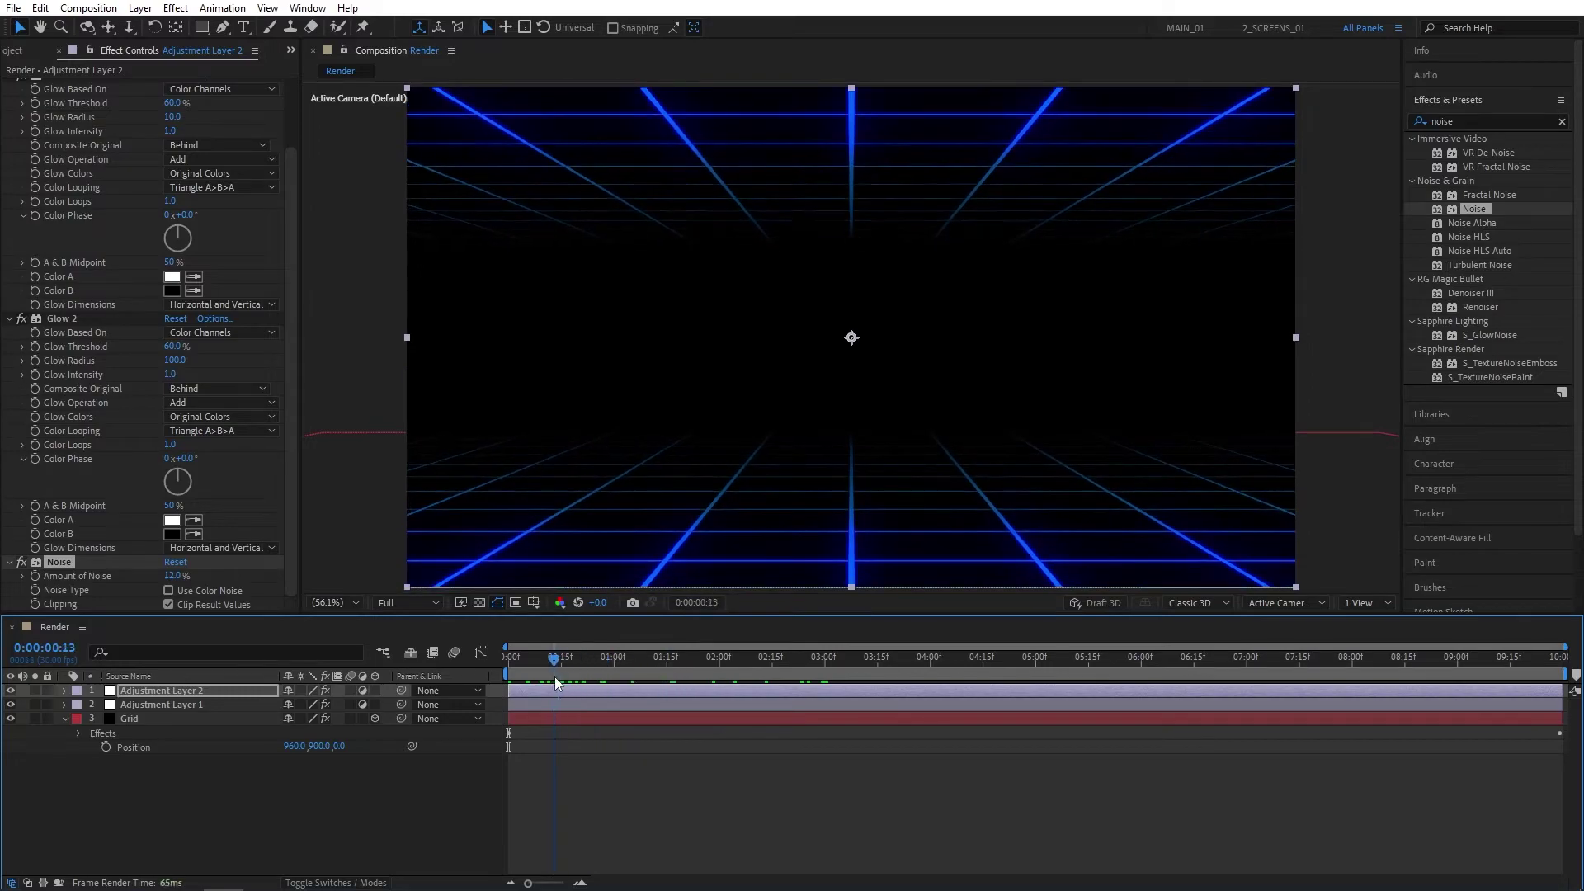
- Add a third adjustment layer on top of the stack
left_click(358, 747)
left_click(140, 7)
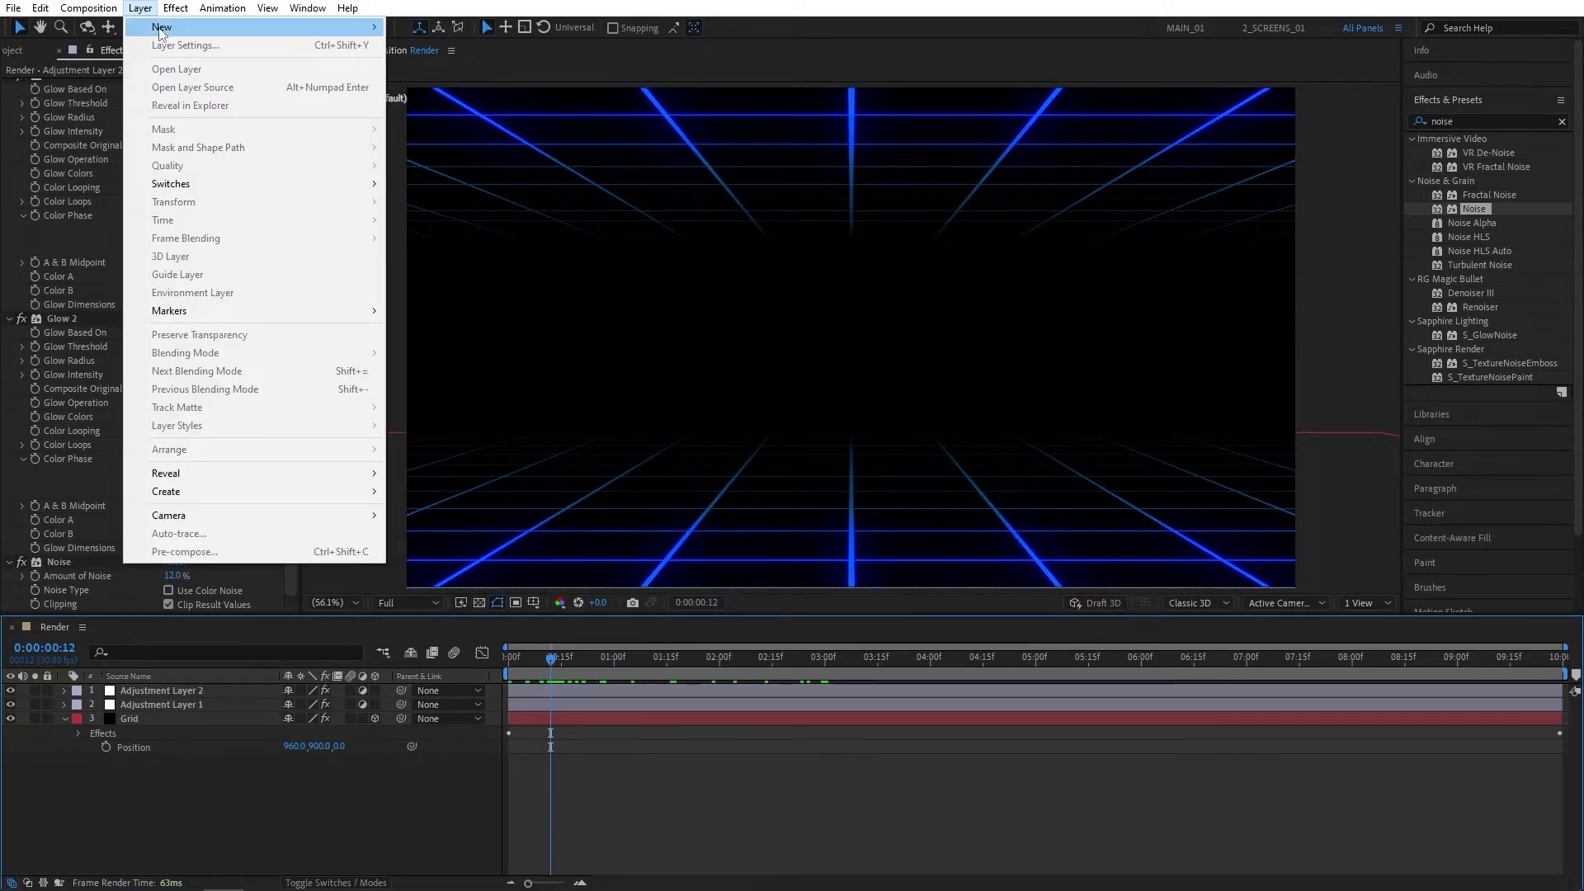
mouse_move(163, 29)
left_click(445, 136)
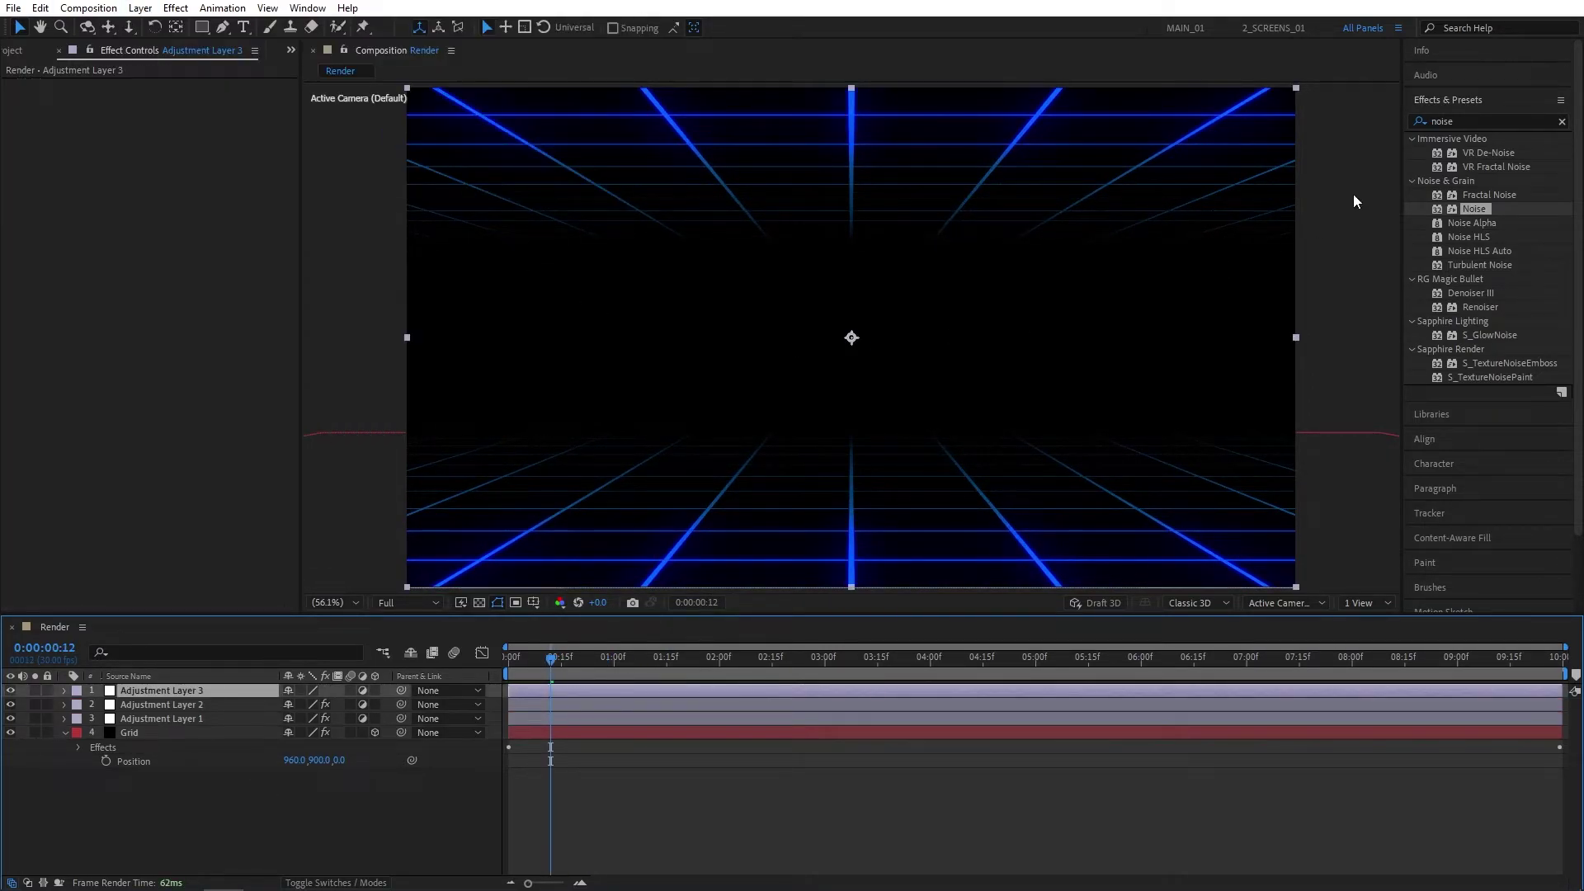
- Apply Optics Compensation with Reverse Lens Distortion and a 60 field of view
left_click(1415, 127)
type("optics")
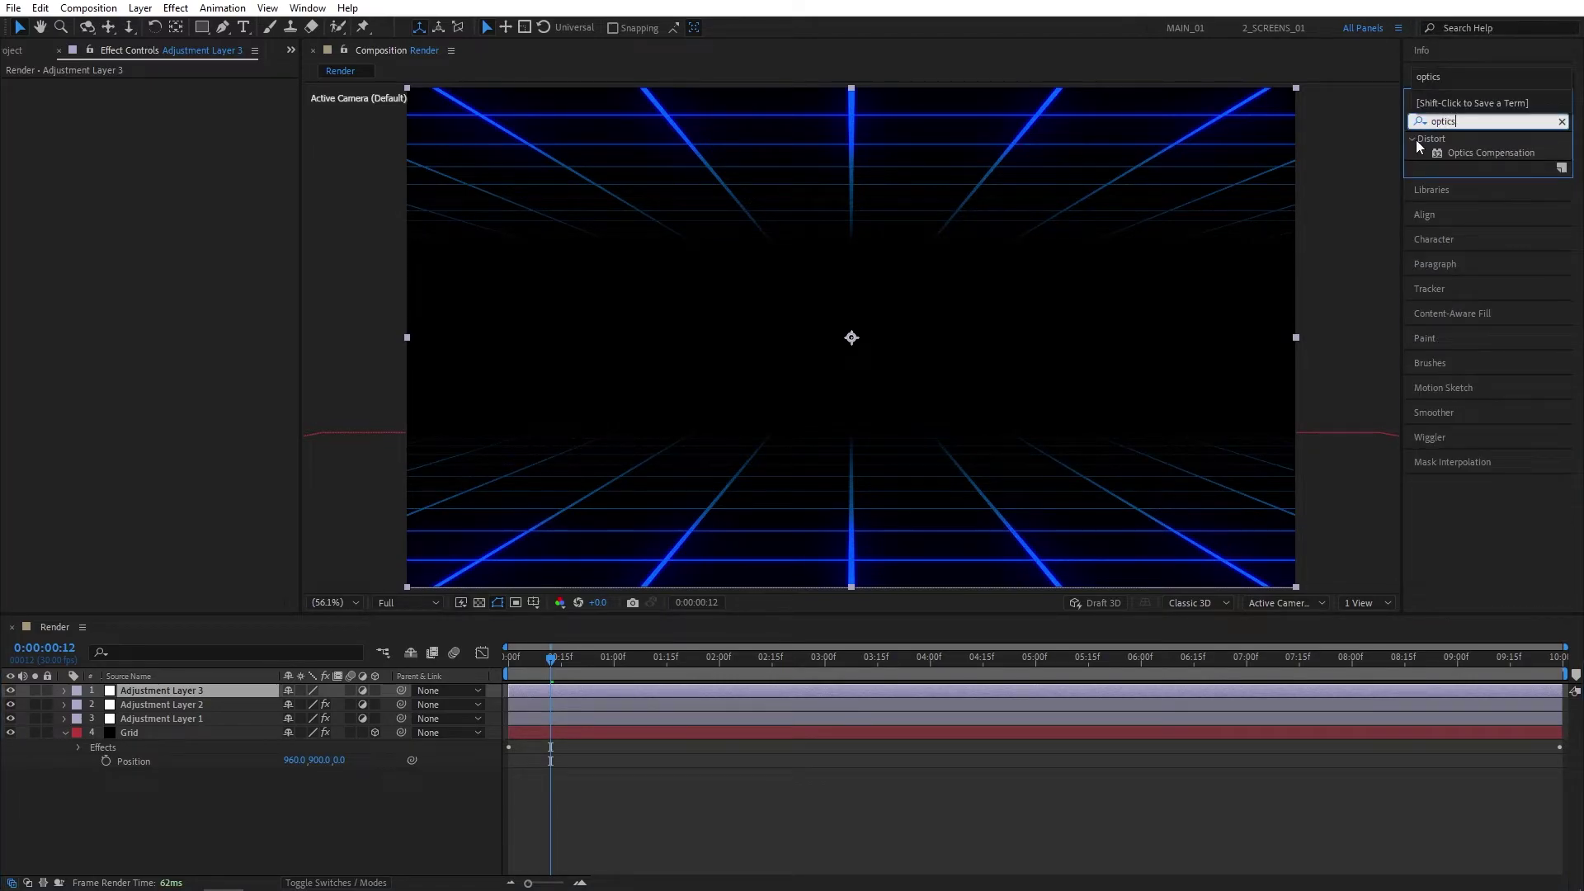
left_click_drag(1487, 153, 240, 688)
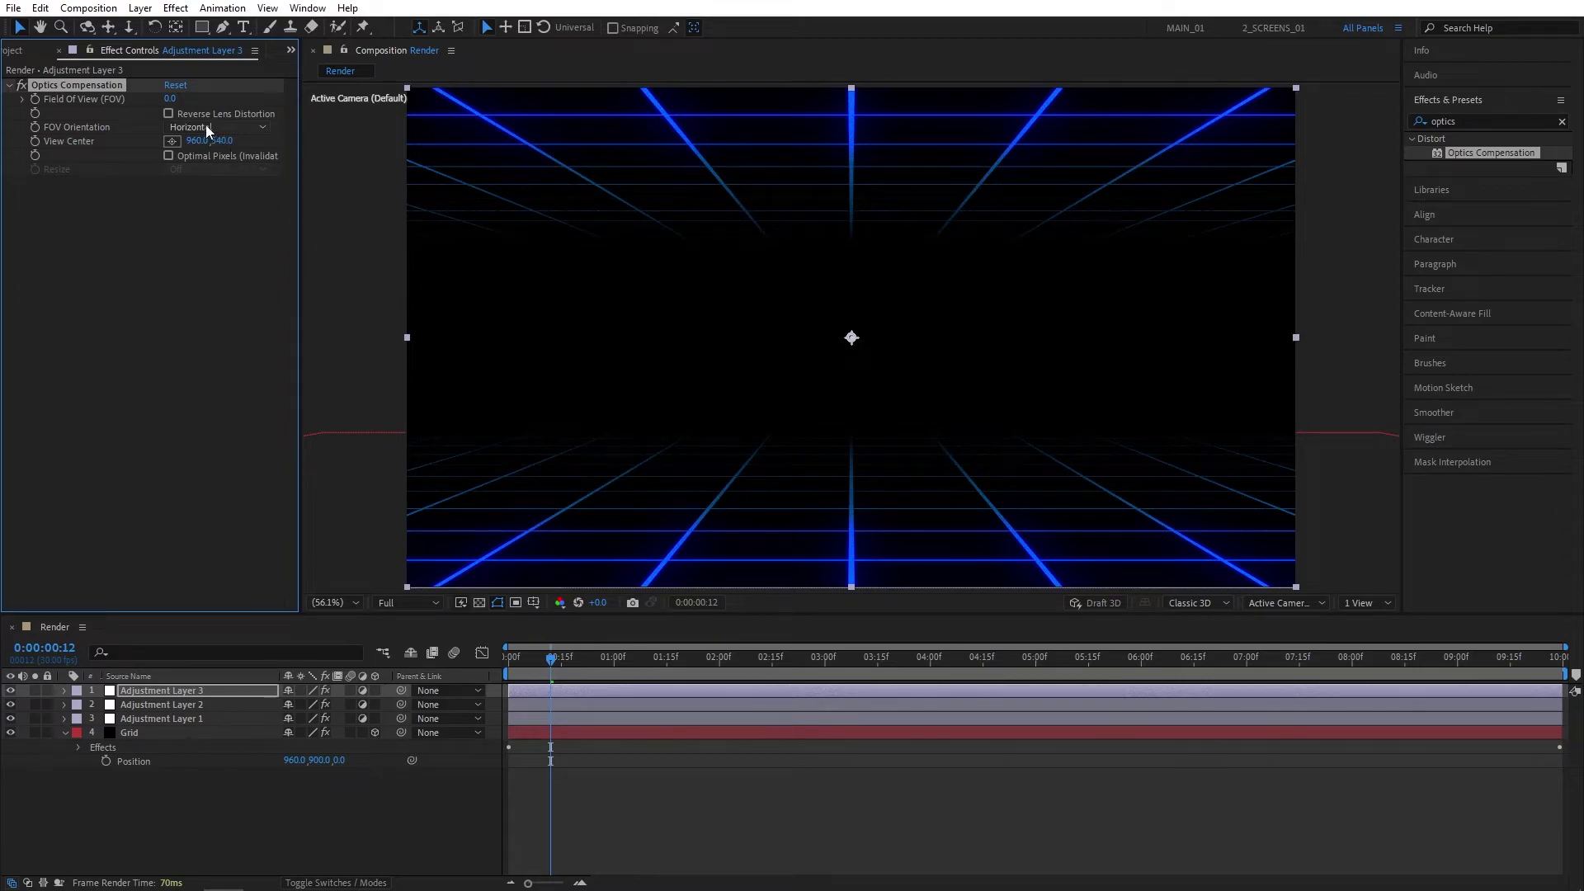
left_click(170, 113)
left_click_drag(171, 99, 825, 97)
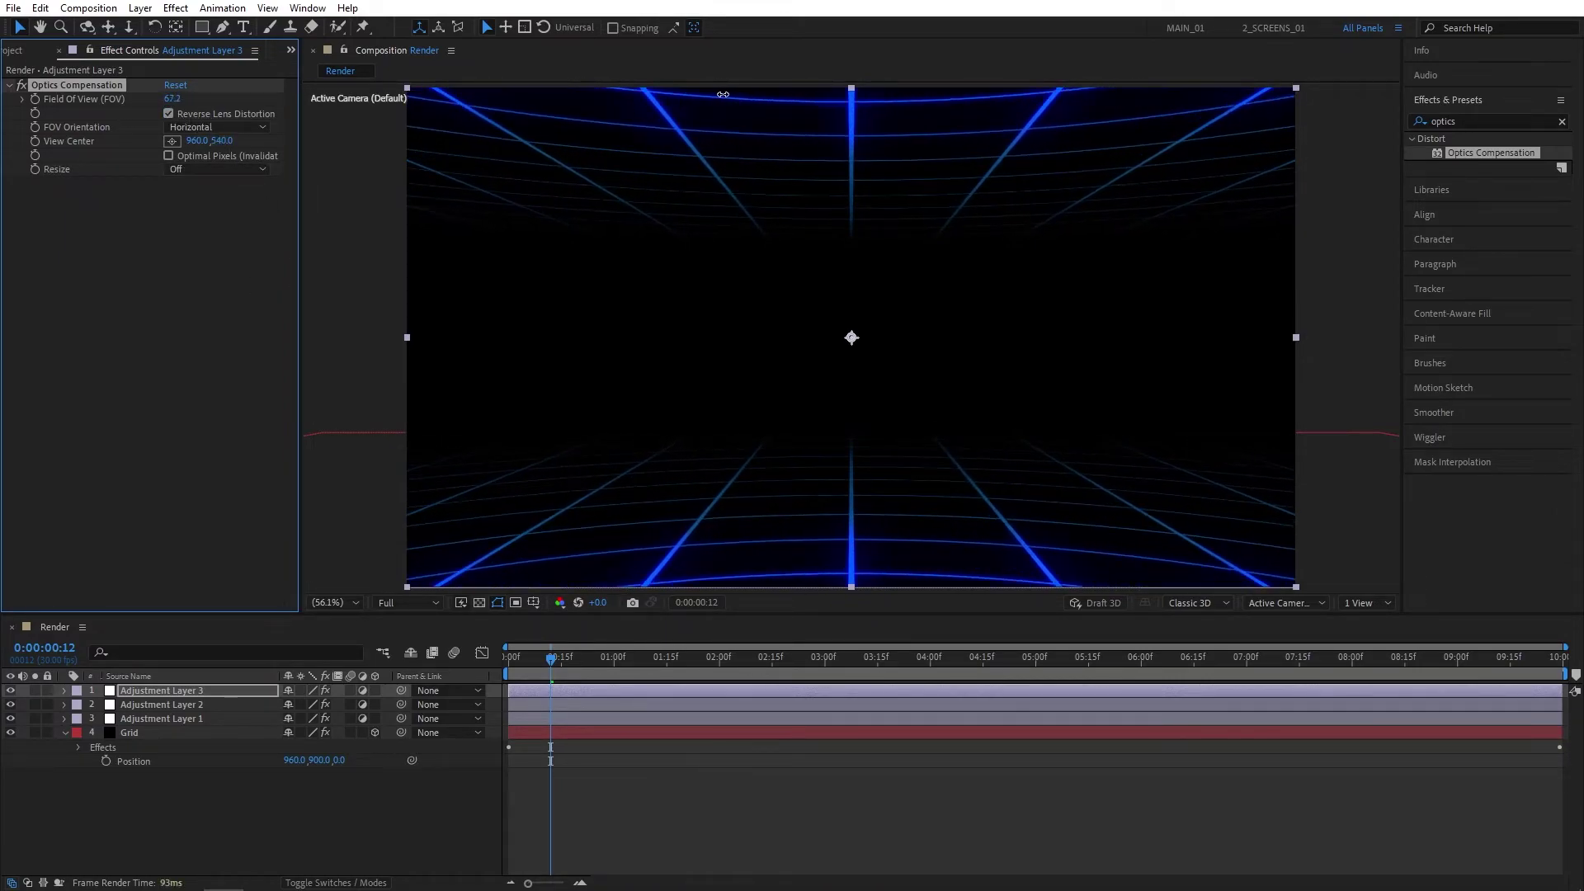
left_click(166, 105)
type("60")
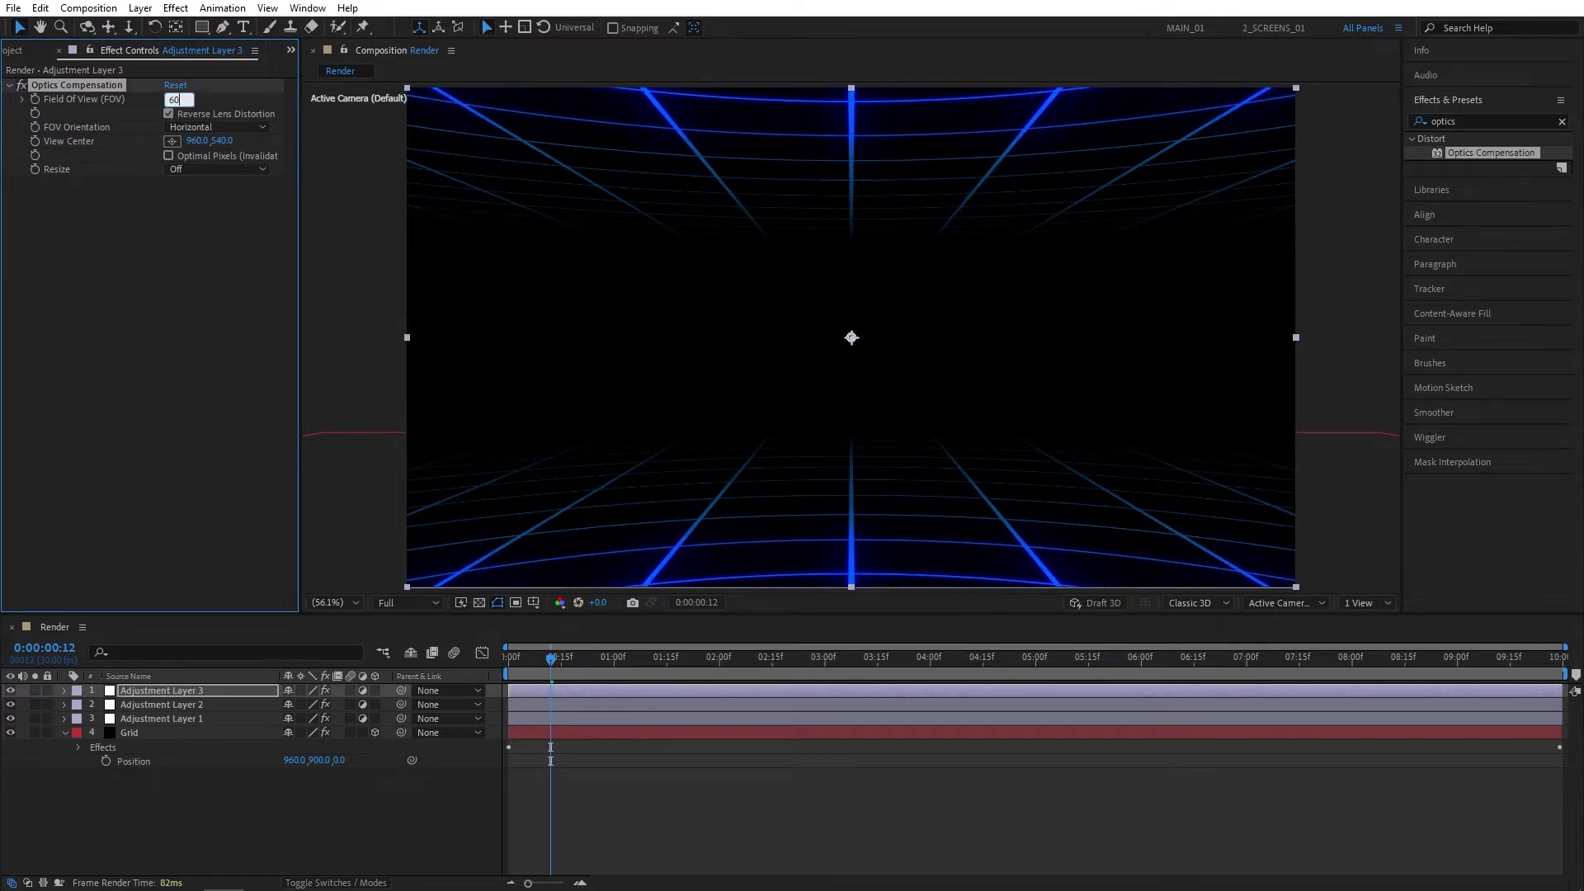
key("Return")
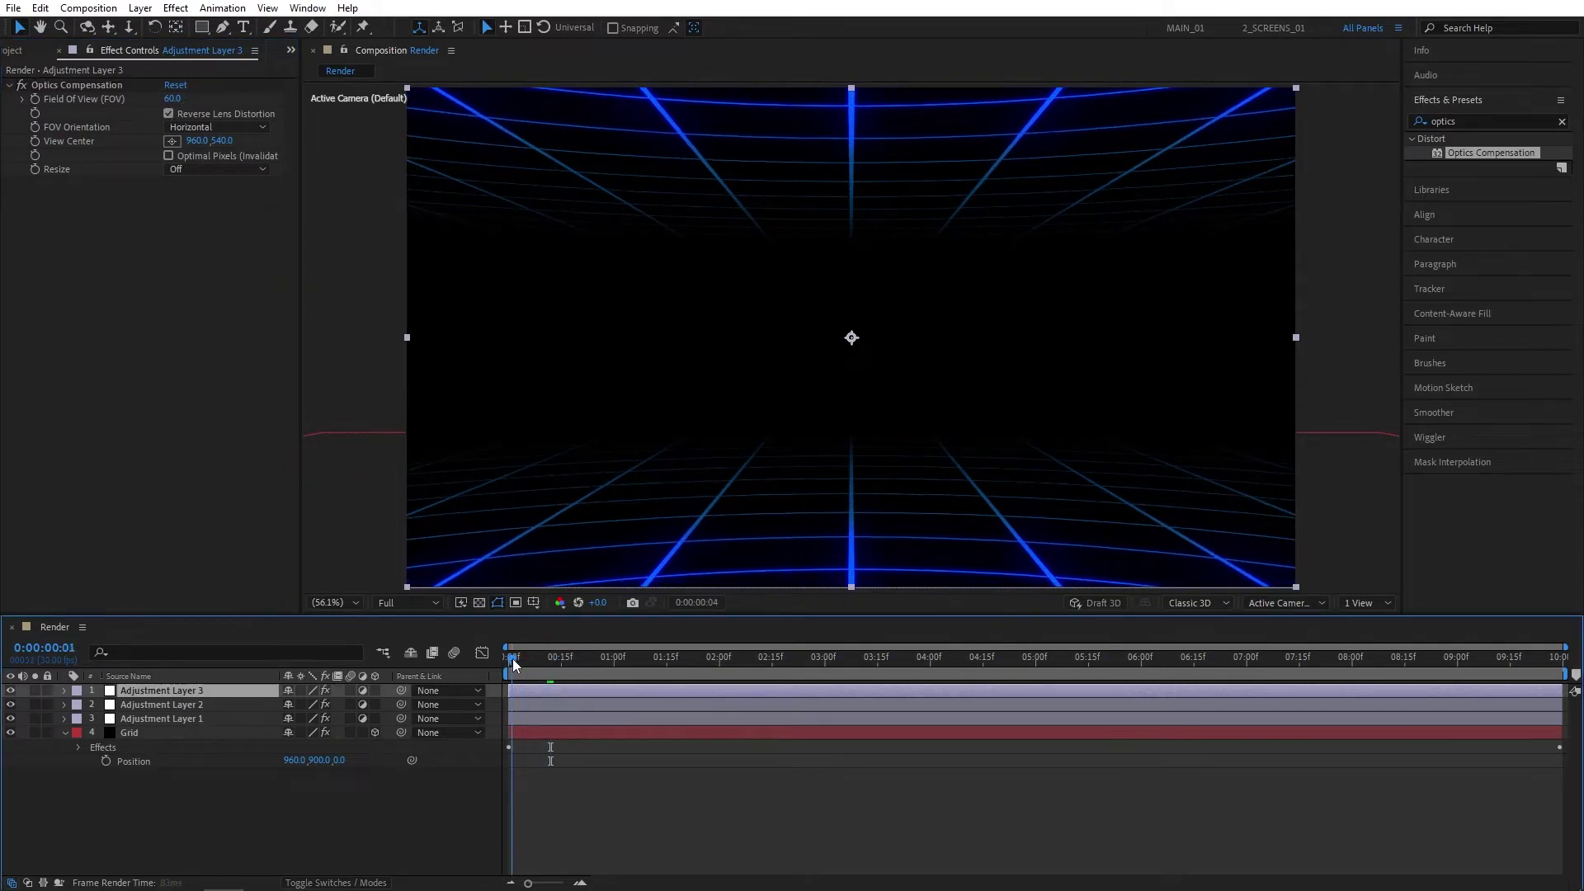
- Compare the grid with the distortion off and on, and preview the animation
left_click_drag(505, 657, 324, 429)
left_click(21, 85)
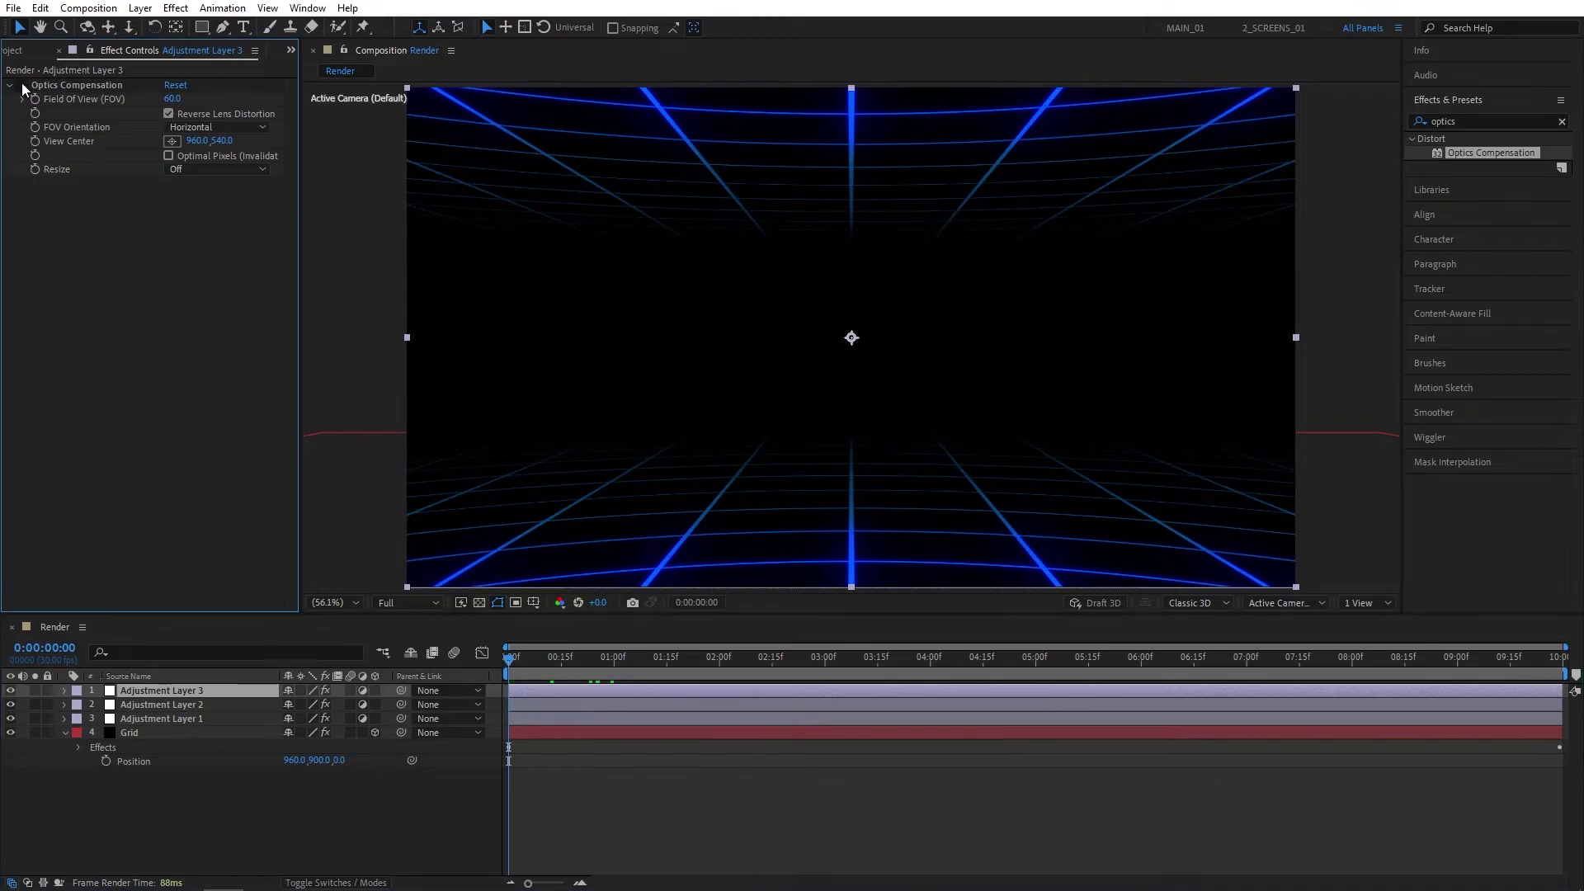
left_click(22, 85)
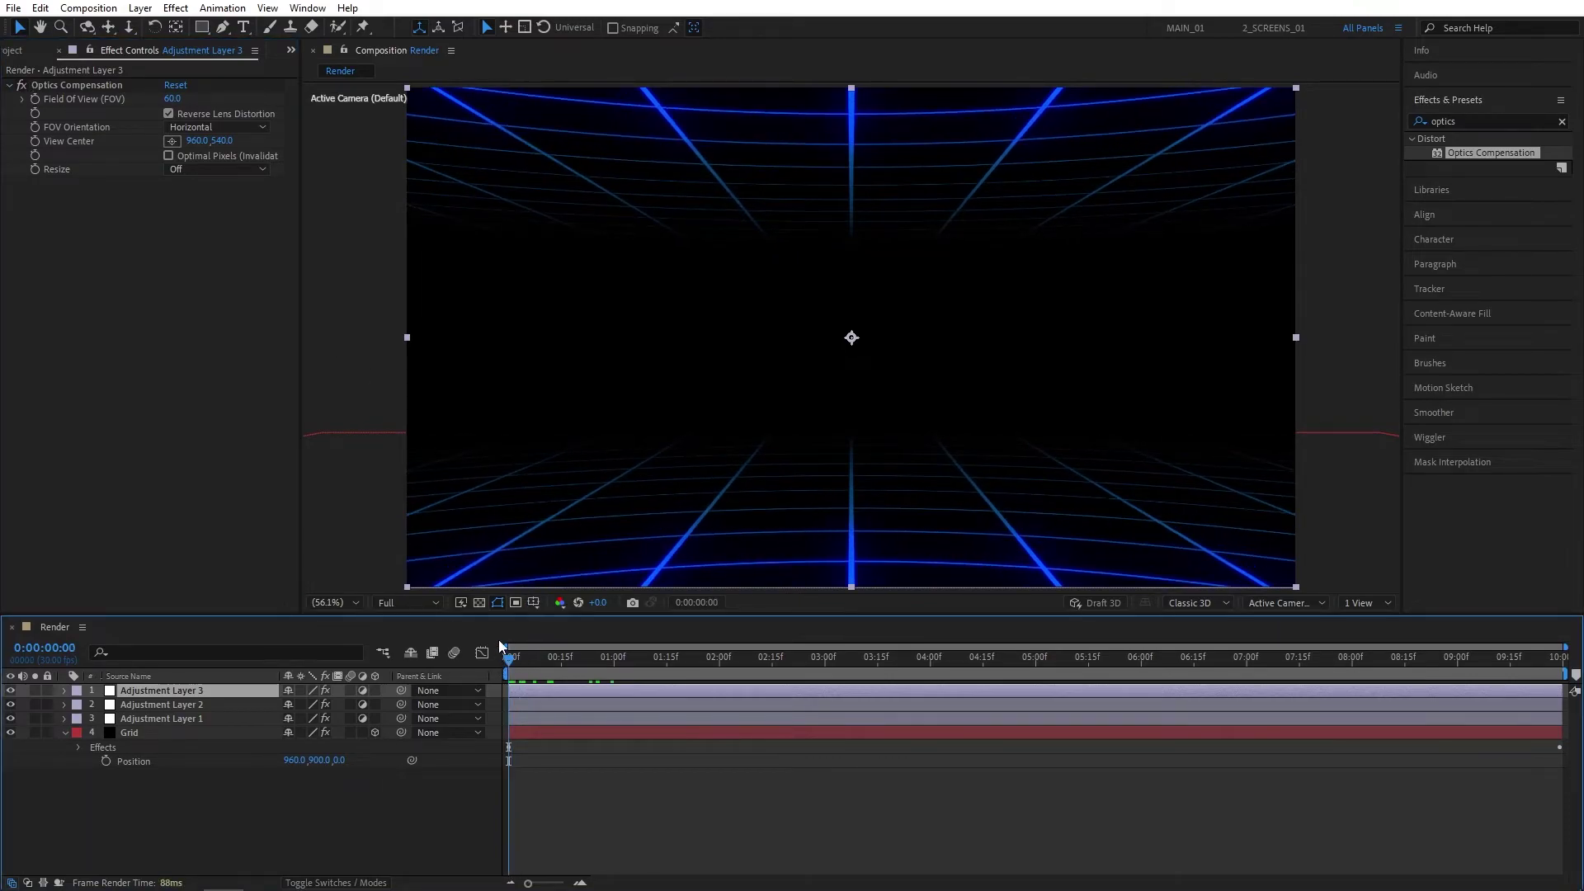
key("space")
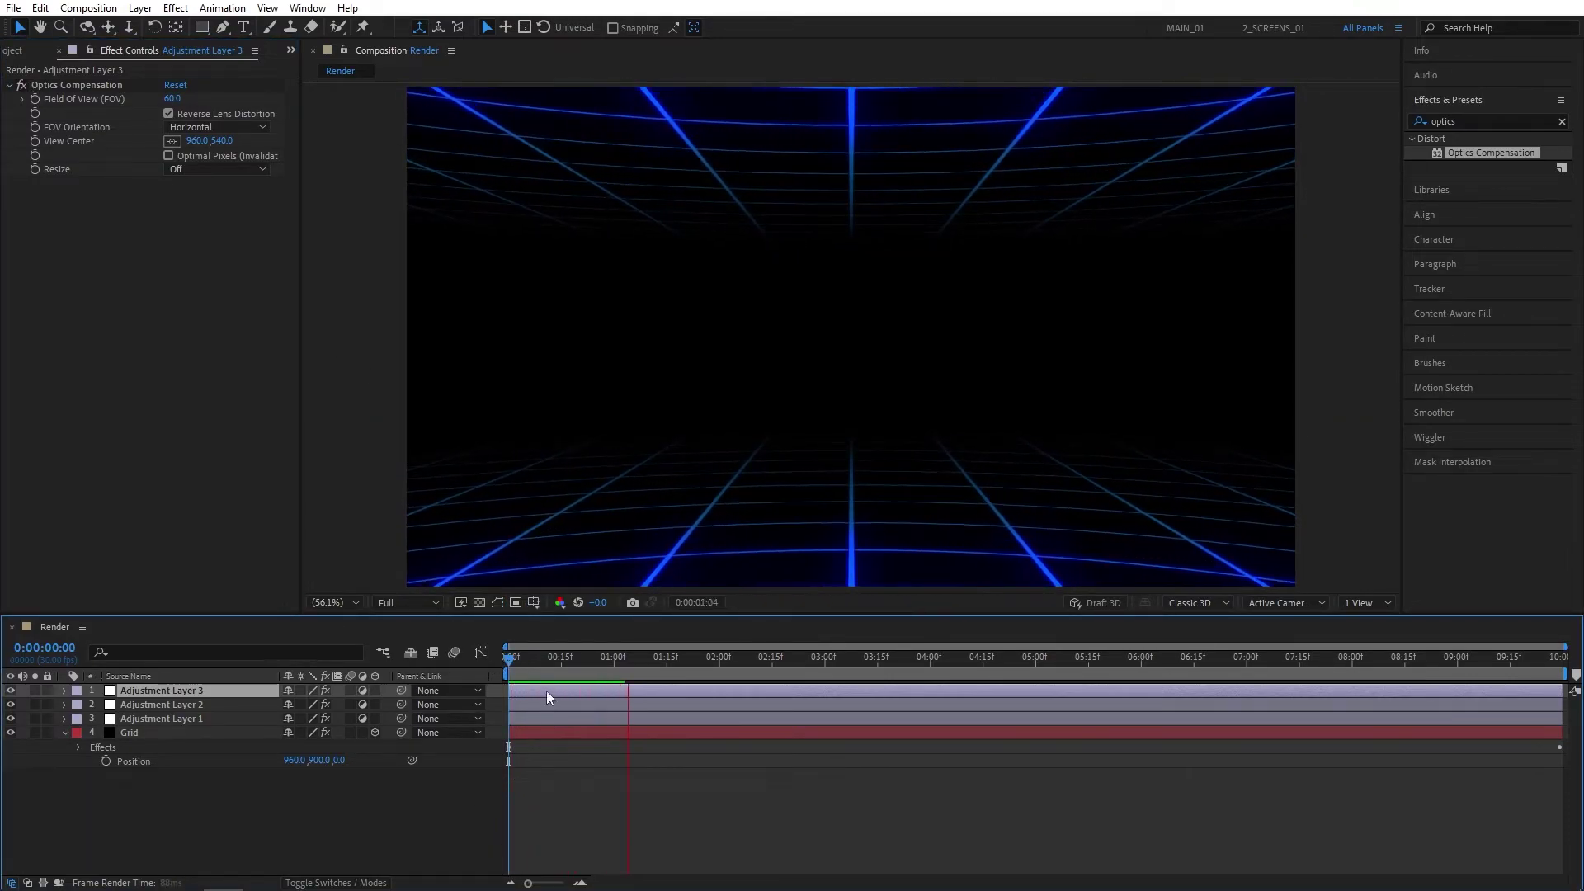
key("space")
left_click(325, 803)
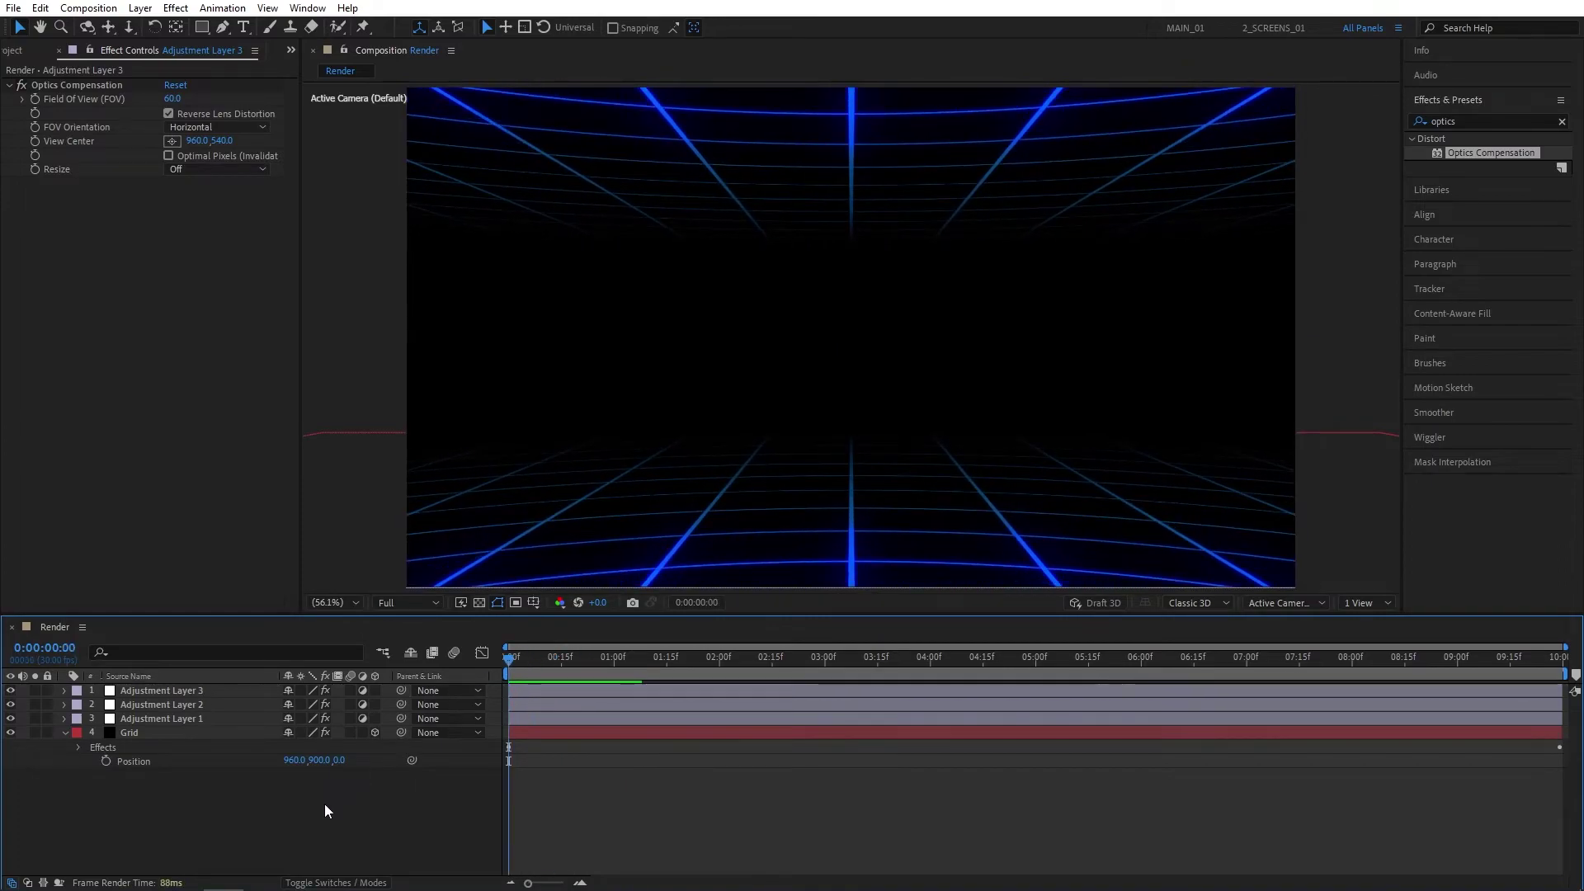
- Start a new 1920×1080 solid layer named Stars
mouse_move(165, 27)
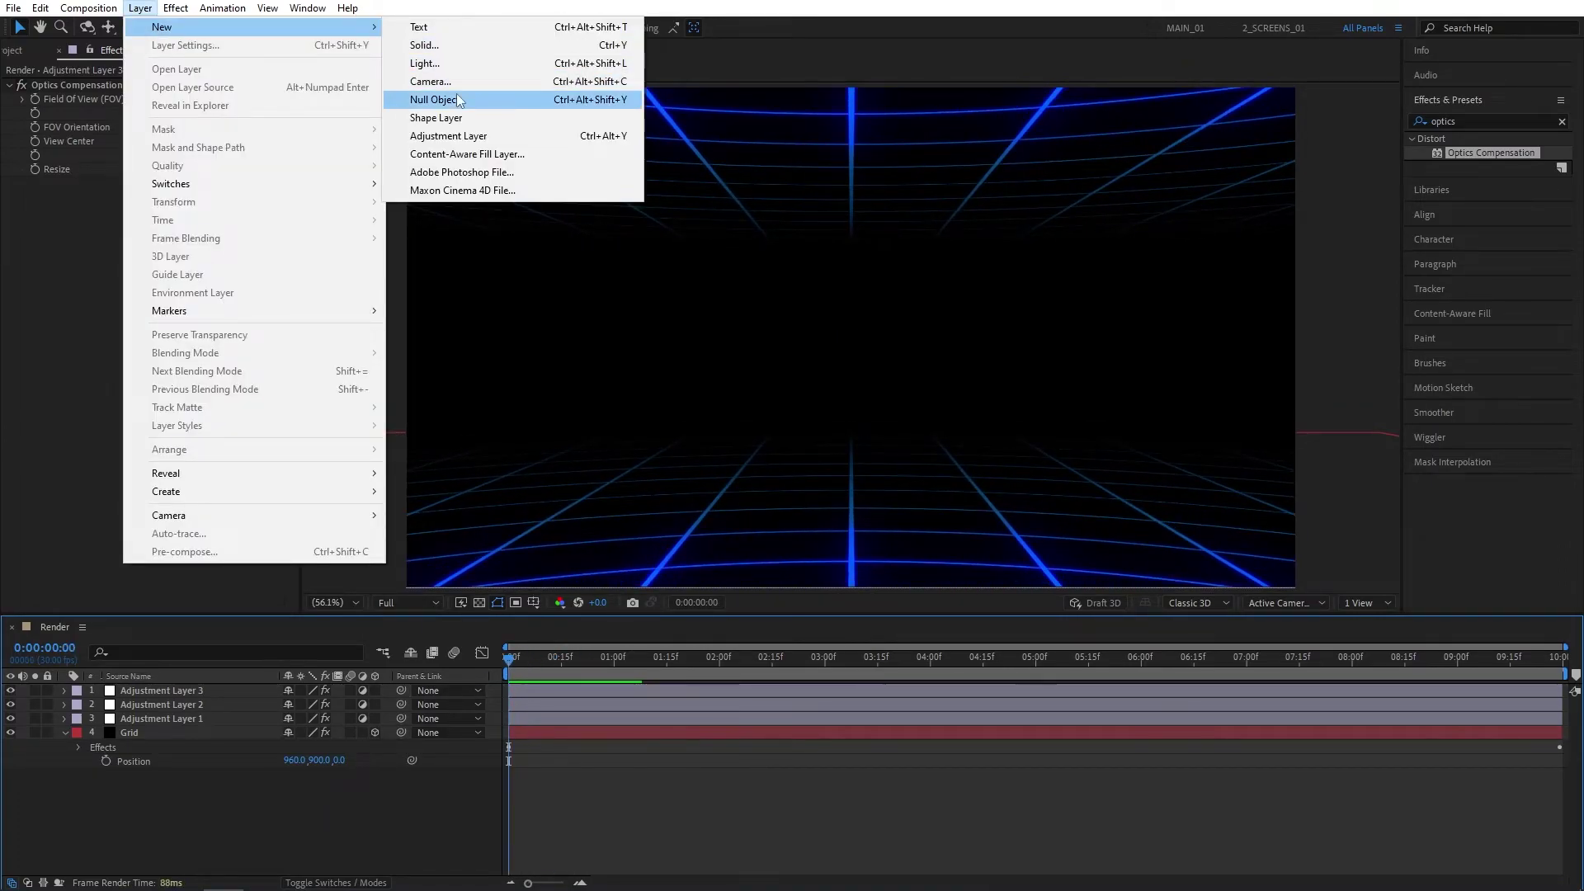
left_click(439, 45)
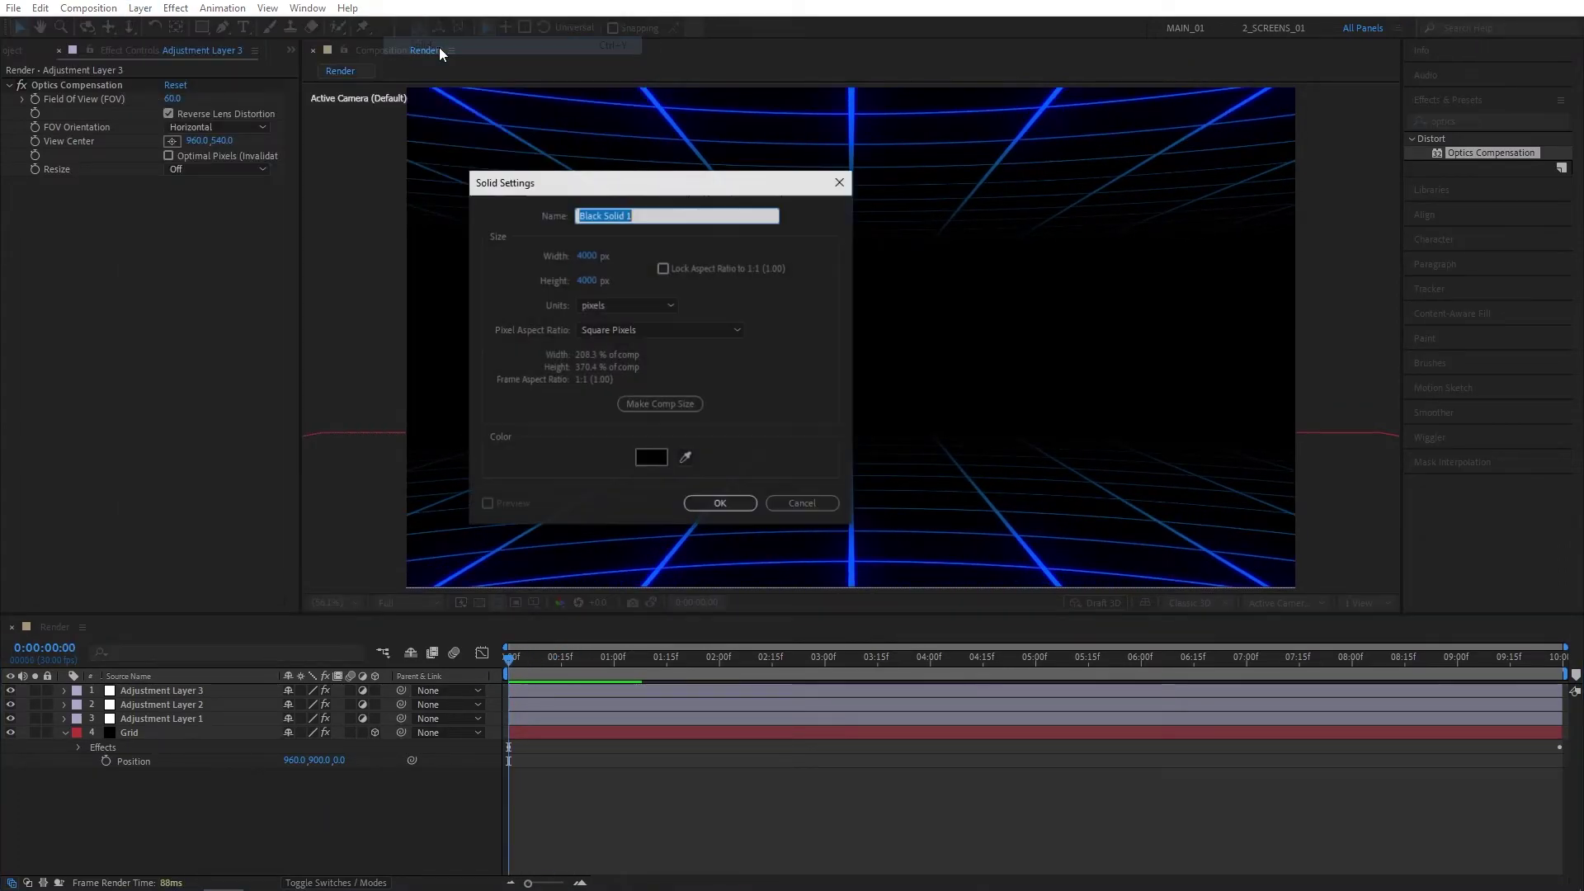
left_click(588, 256)
type("1920")
key("Tab")
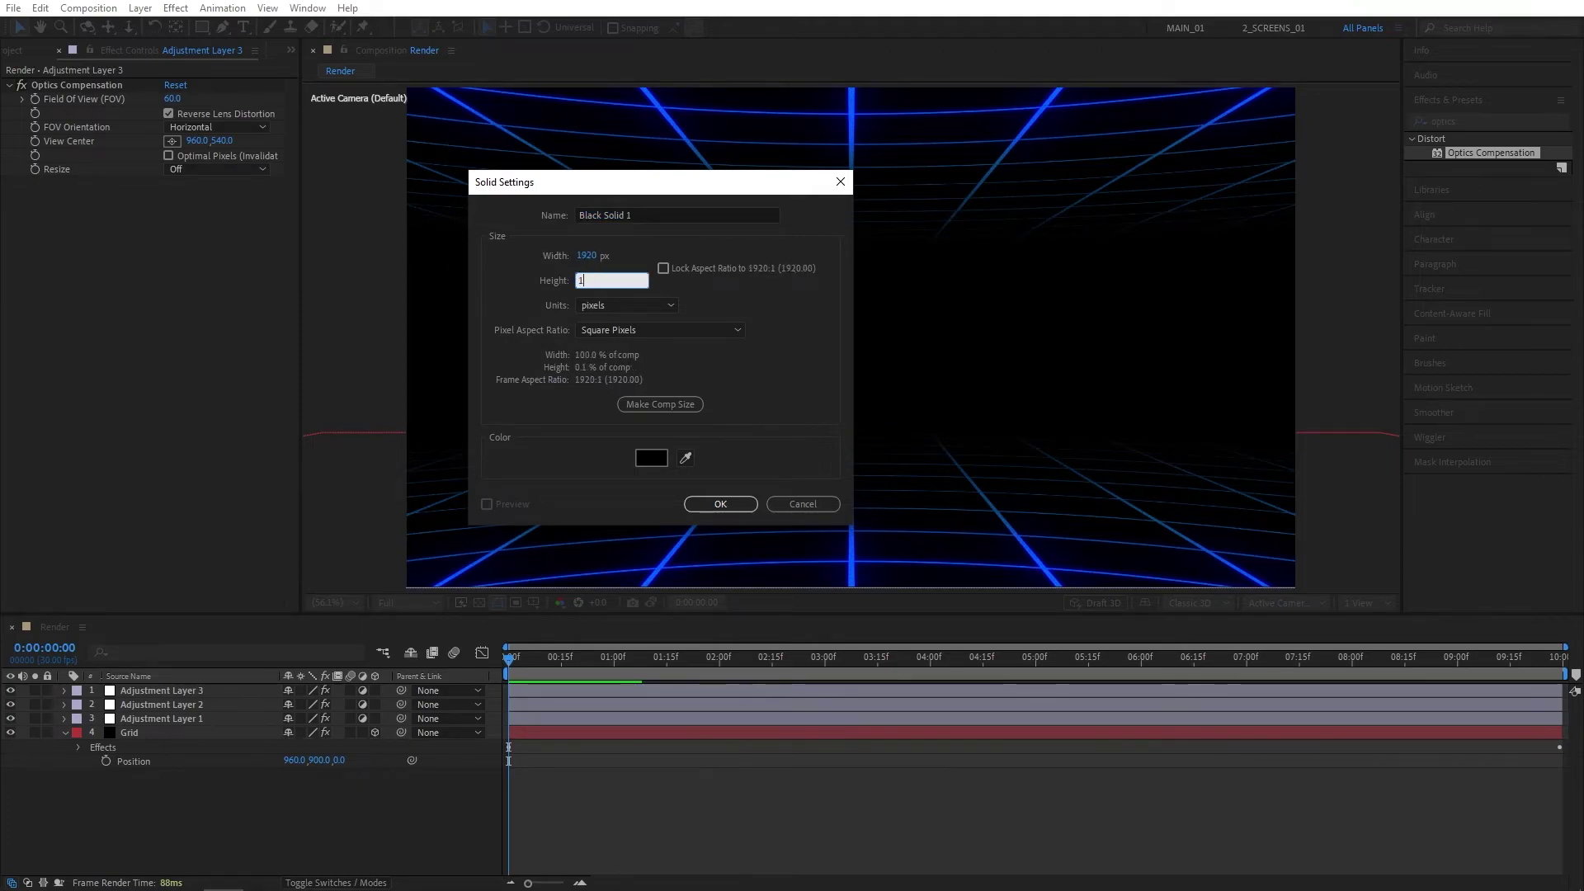
type("1080")
left_click(578, 216)
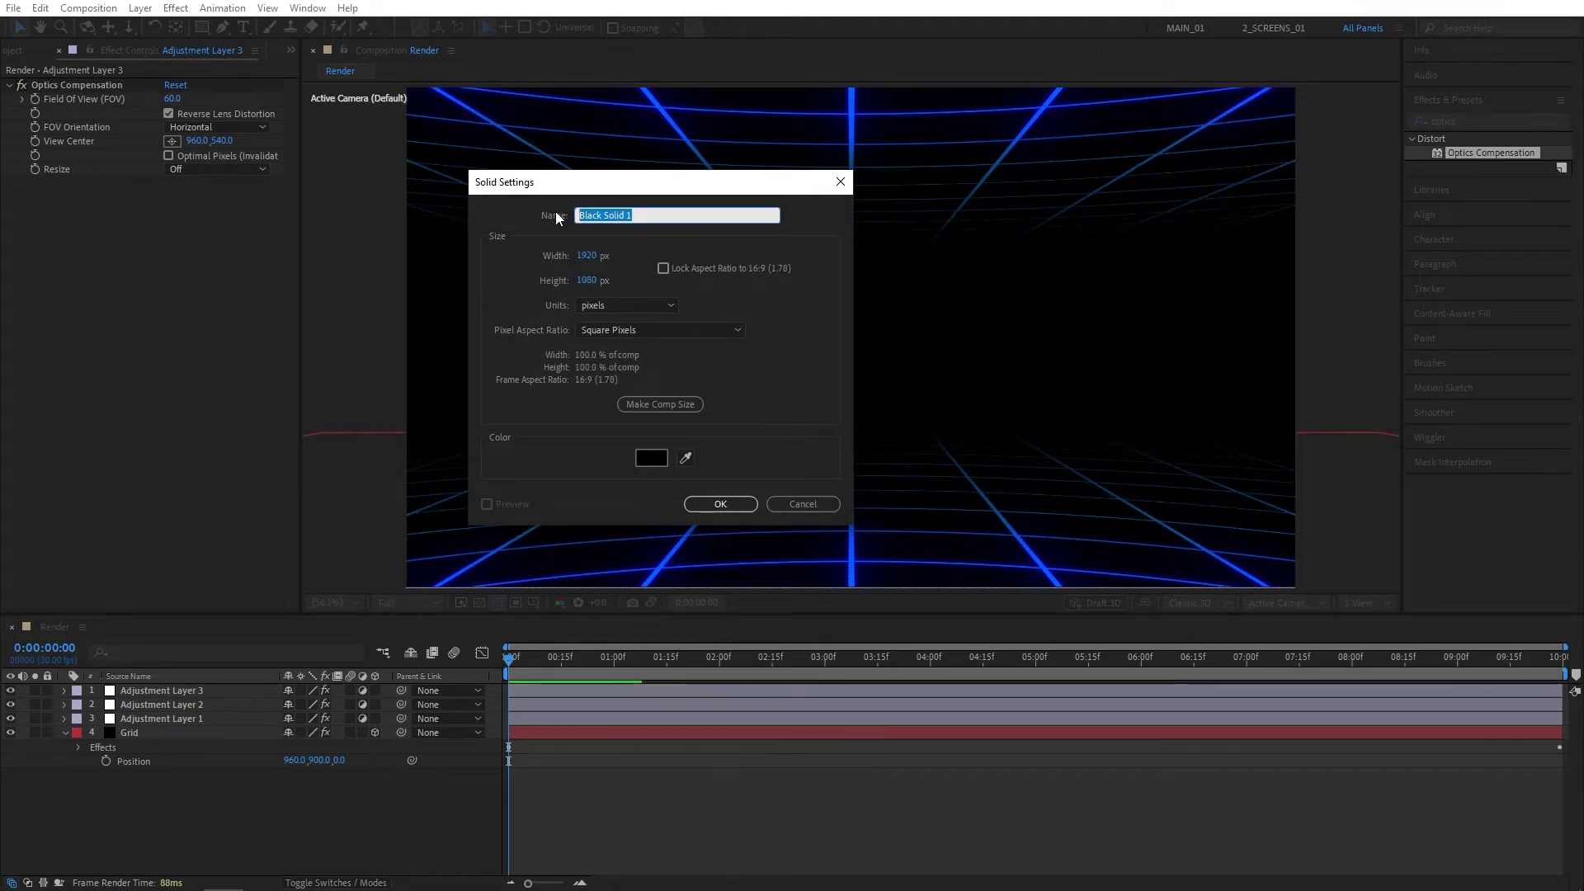
type("Stars")
- Make the Stars solid white (#FFFFFF) and place it beneath the adjustment layers
left_click(654, 458)
type("ffffff")
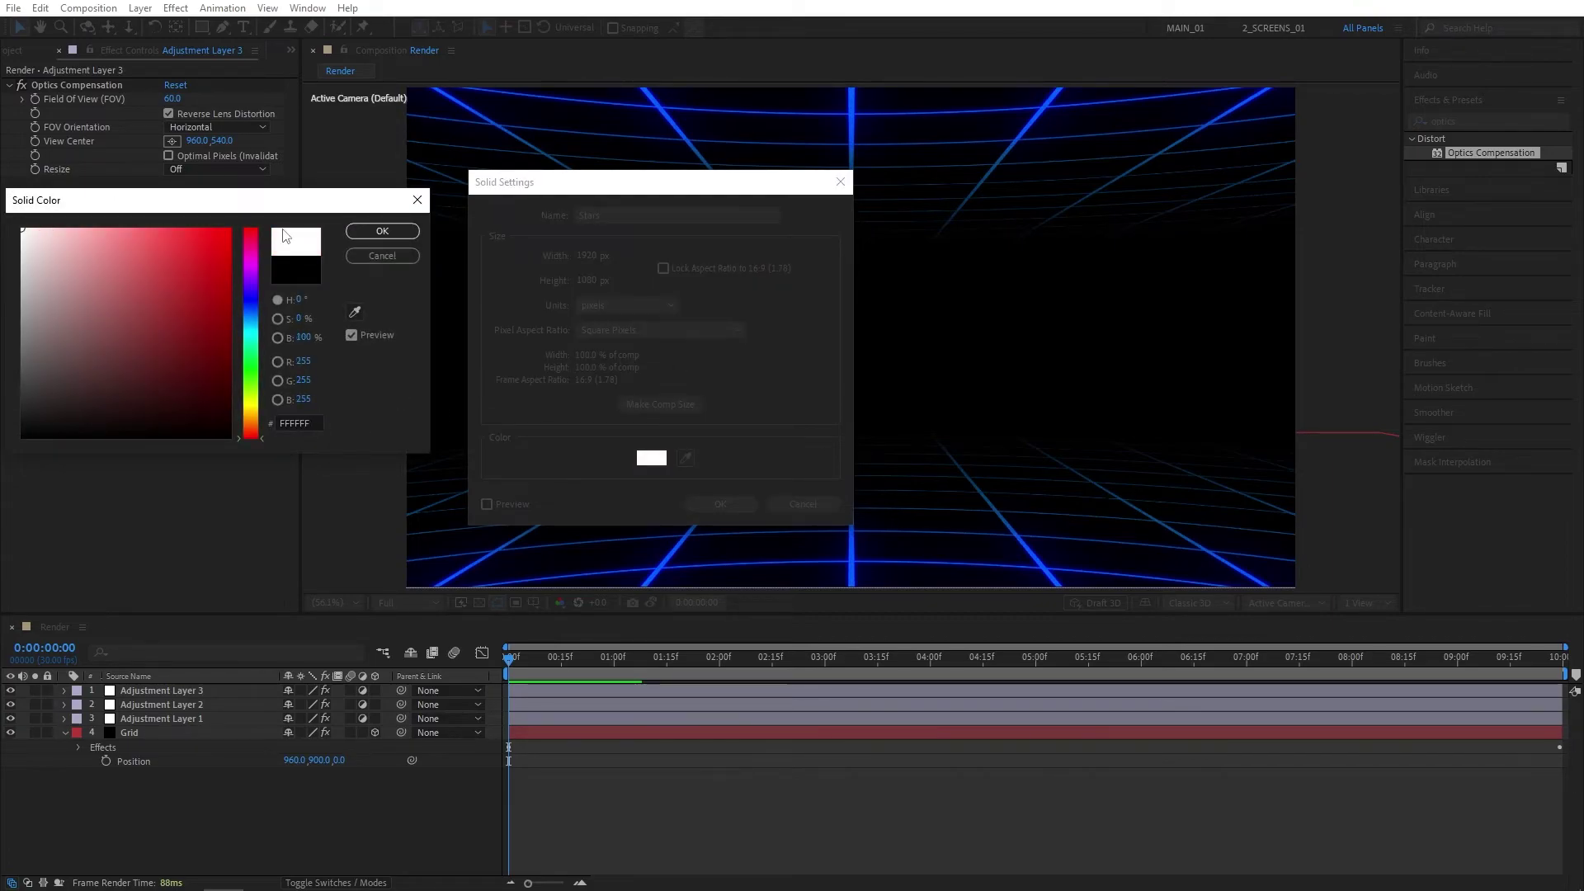
left_click(382, 231)
left_click(713, 510)
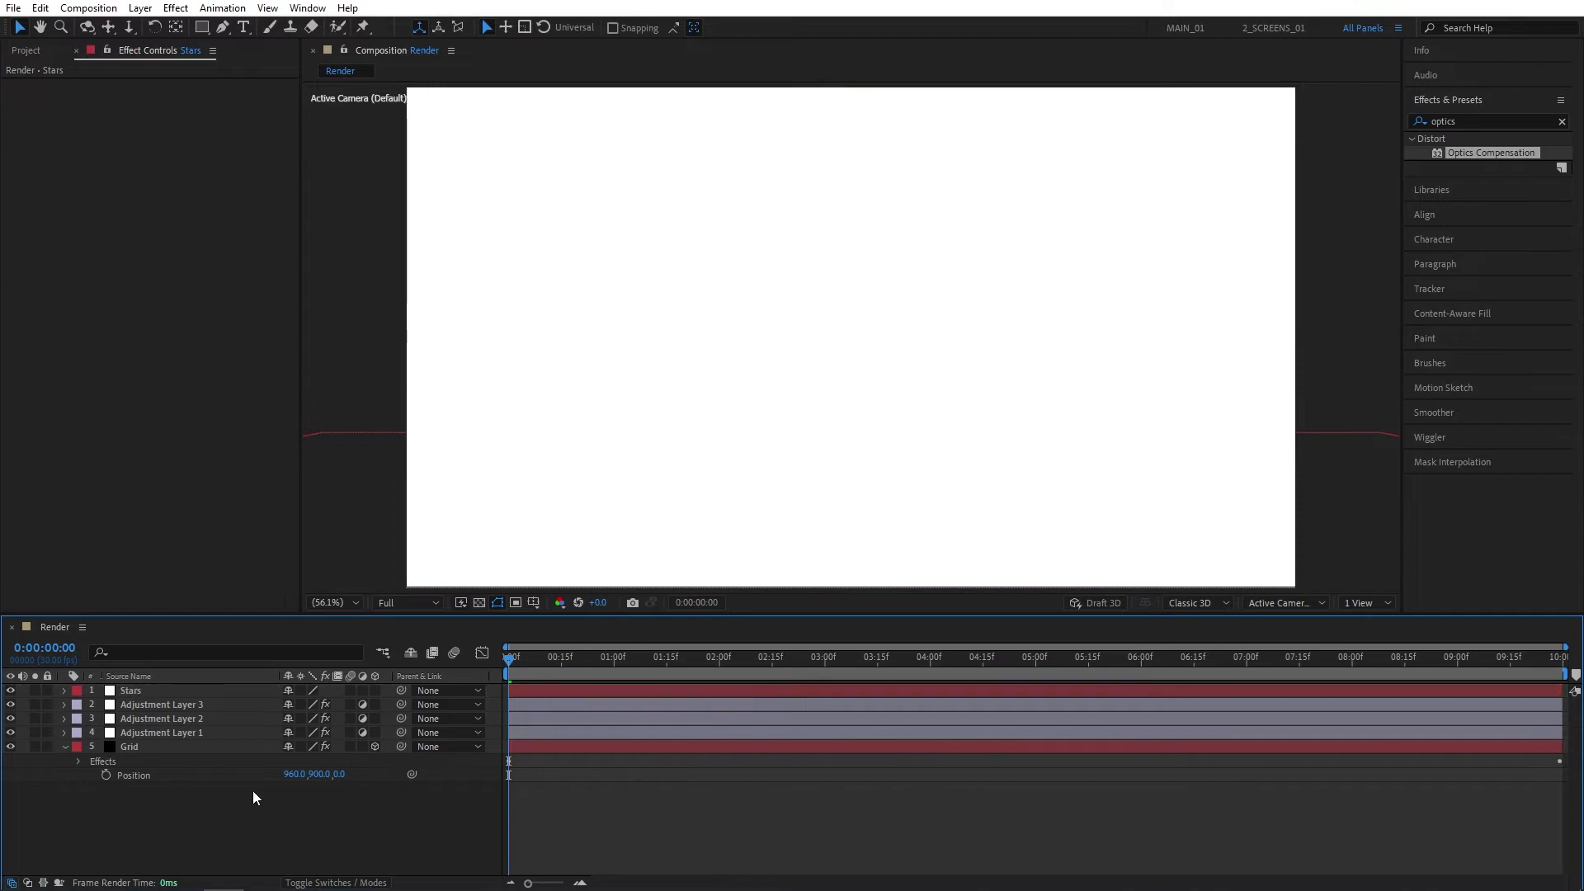
left_click_drag(141, 692, 129, 739)
- Apply the CC Star Burst effect to the Stars layer
left_click(236, 833)
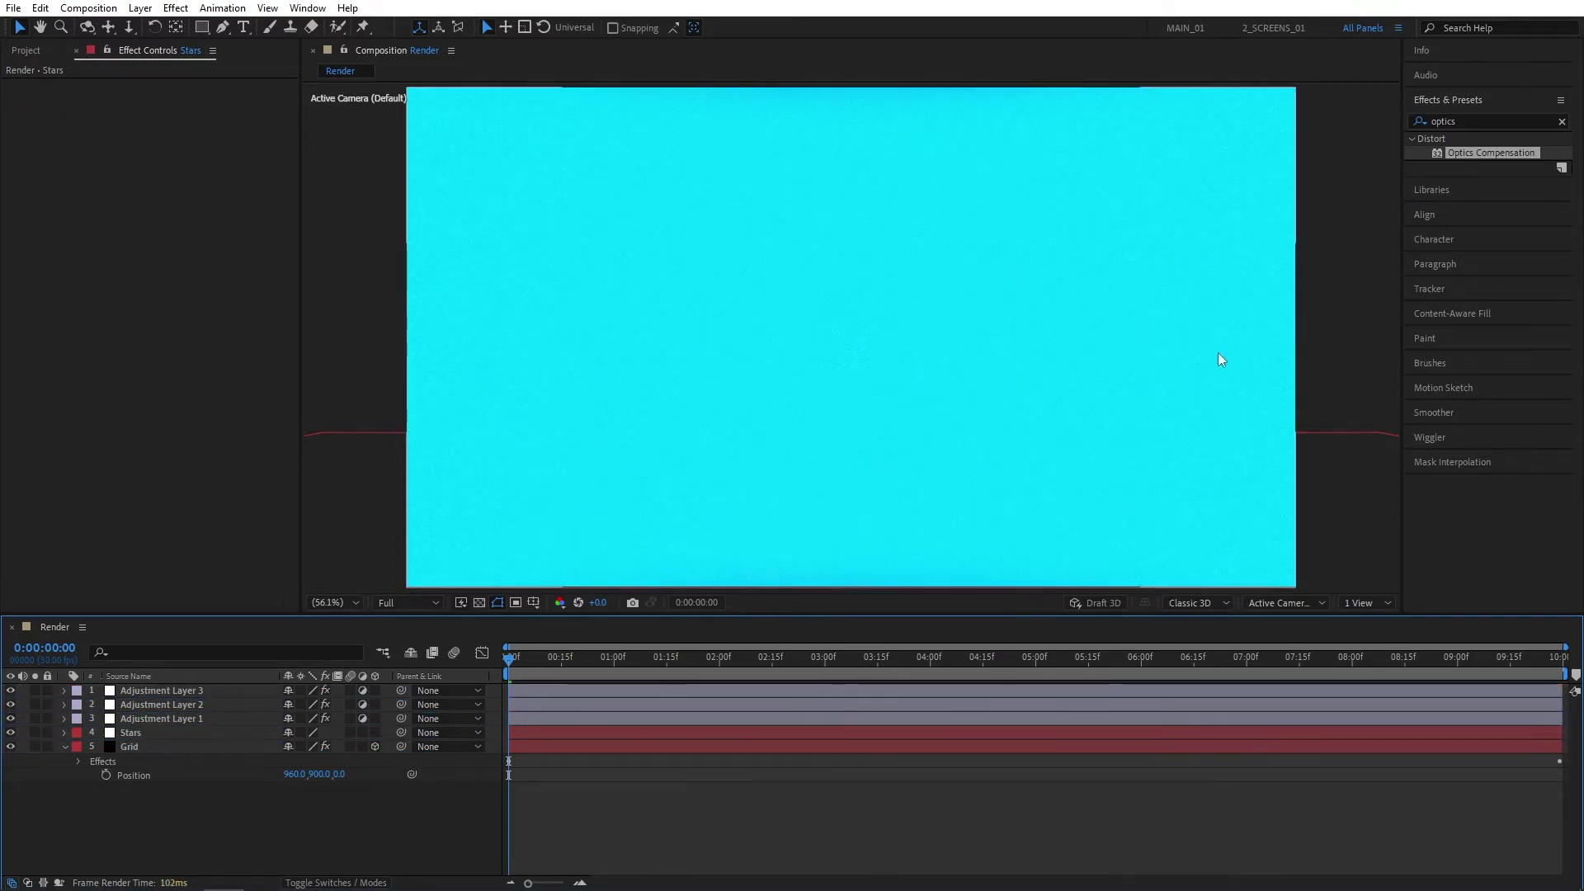
left_click_drag(1462, 122, 1390, 120)
type("cc star")
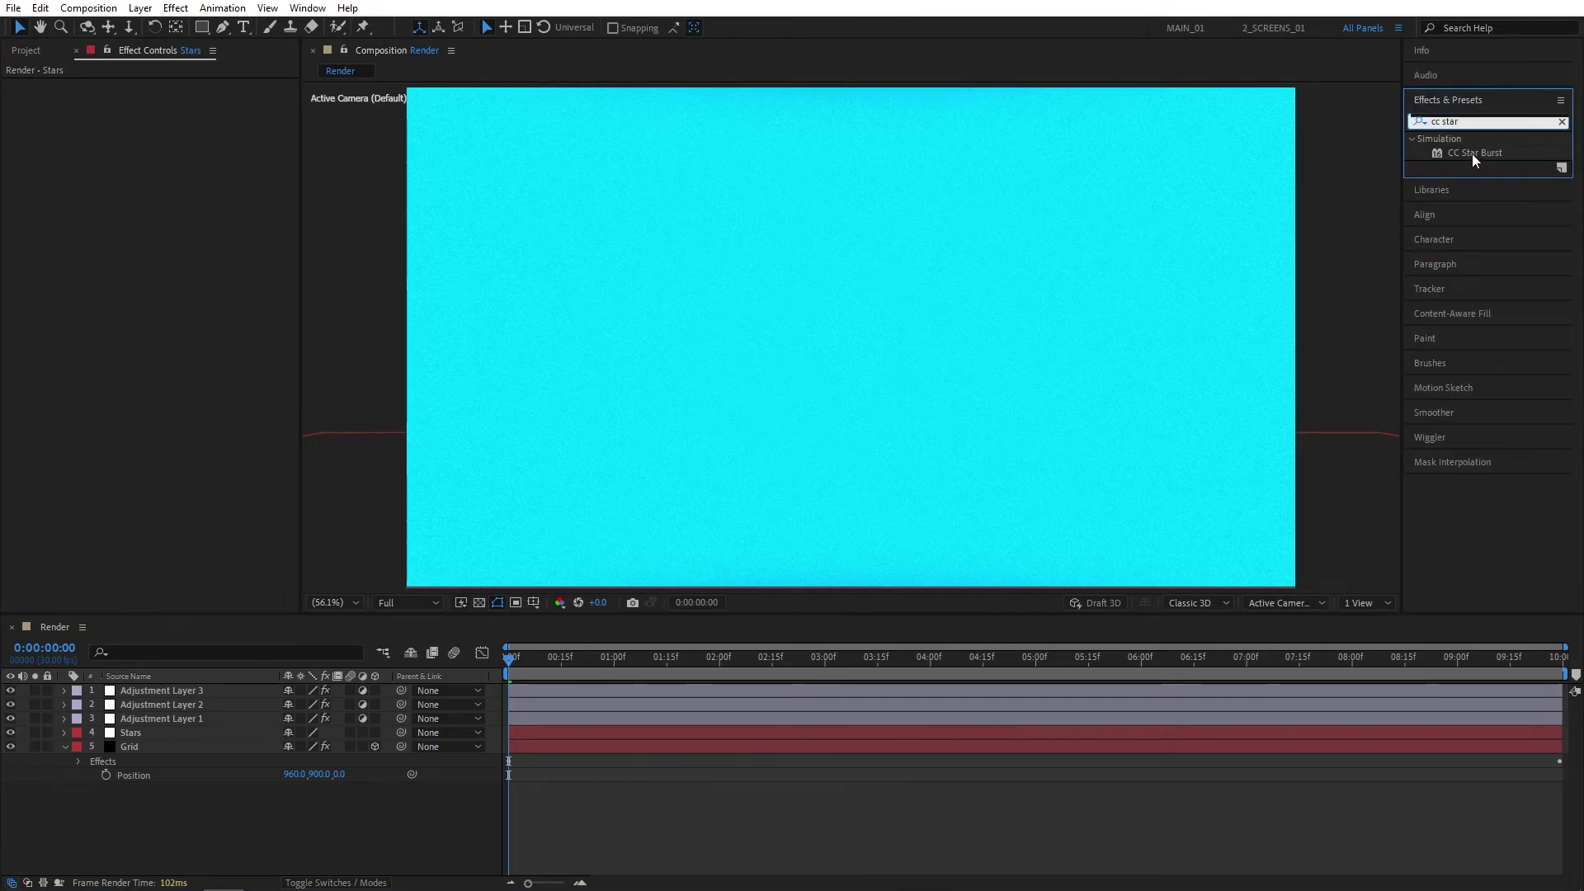
left_click_drag(1471, 154, 130, 735)
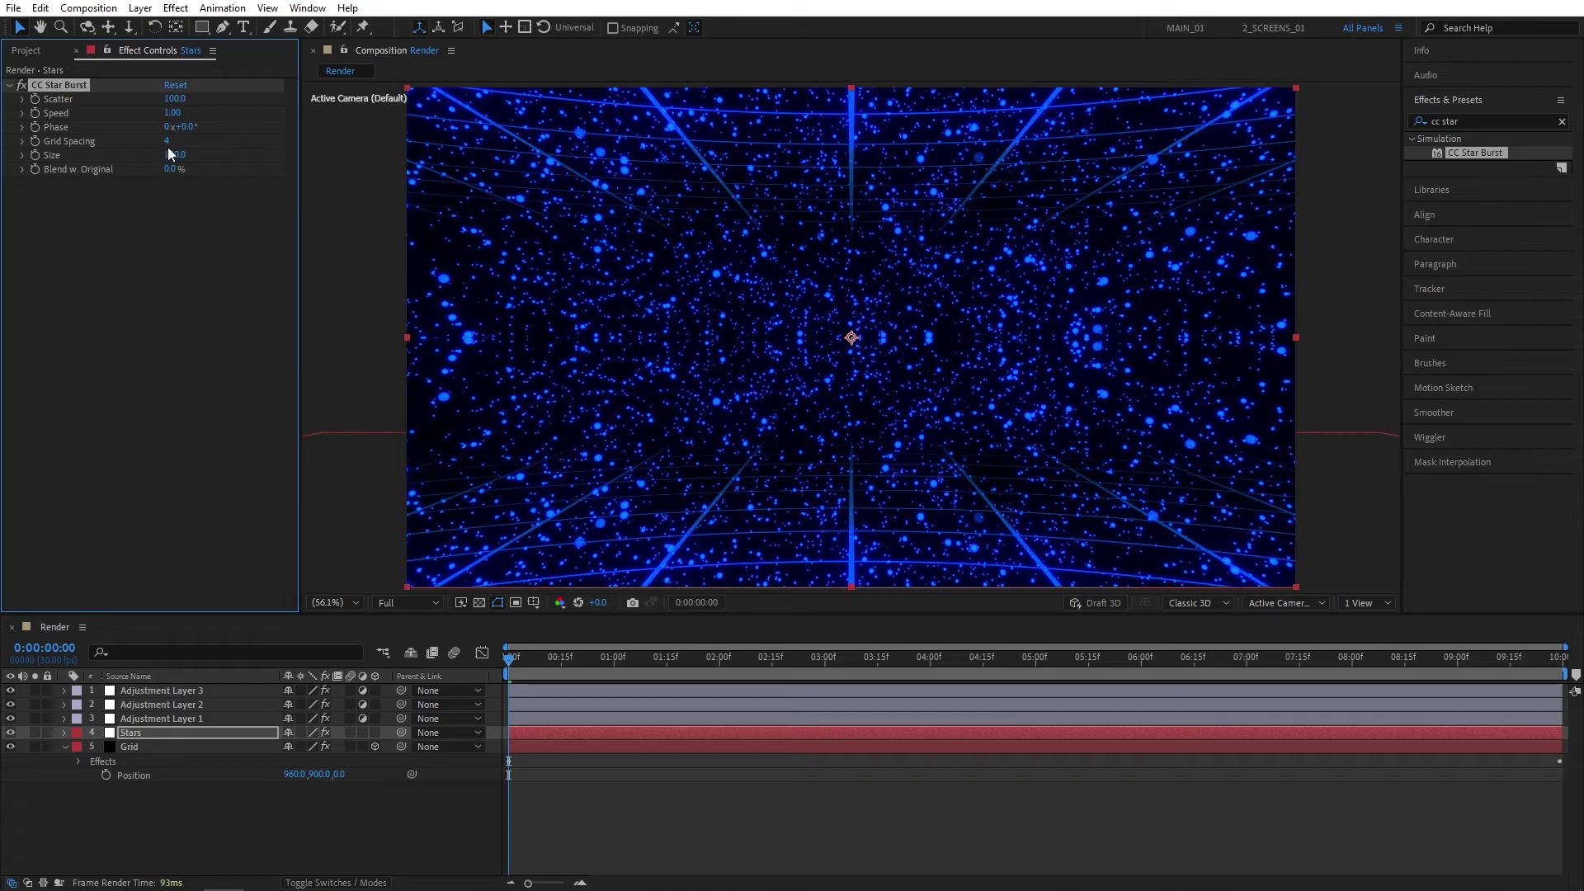
- Set CC Star Burst Scatter to 400 and Size to 20, then preview the starfield
left_click(174, 99)
type("400")
key("Tab")
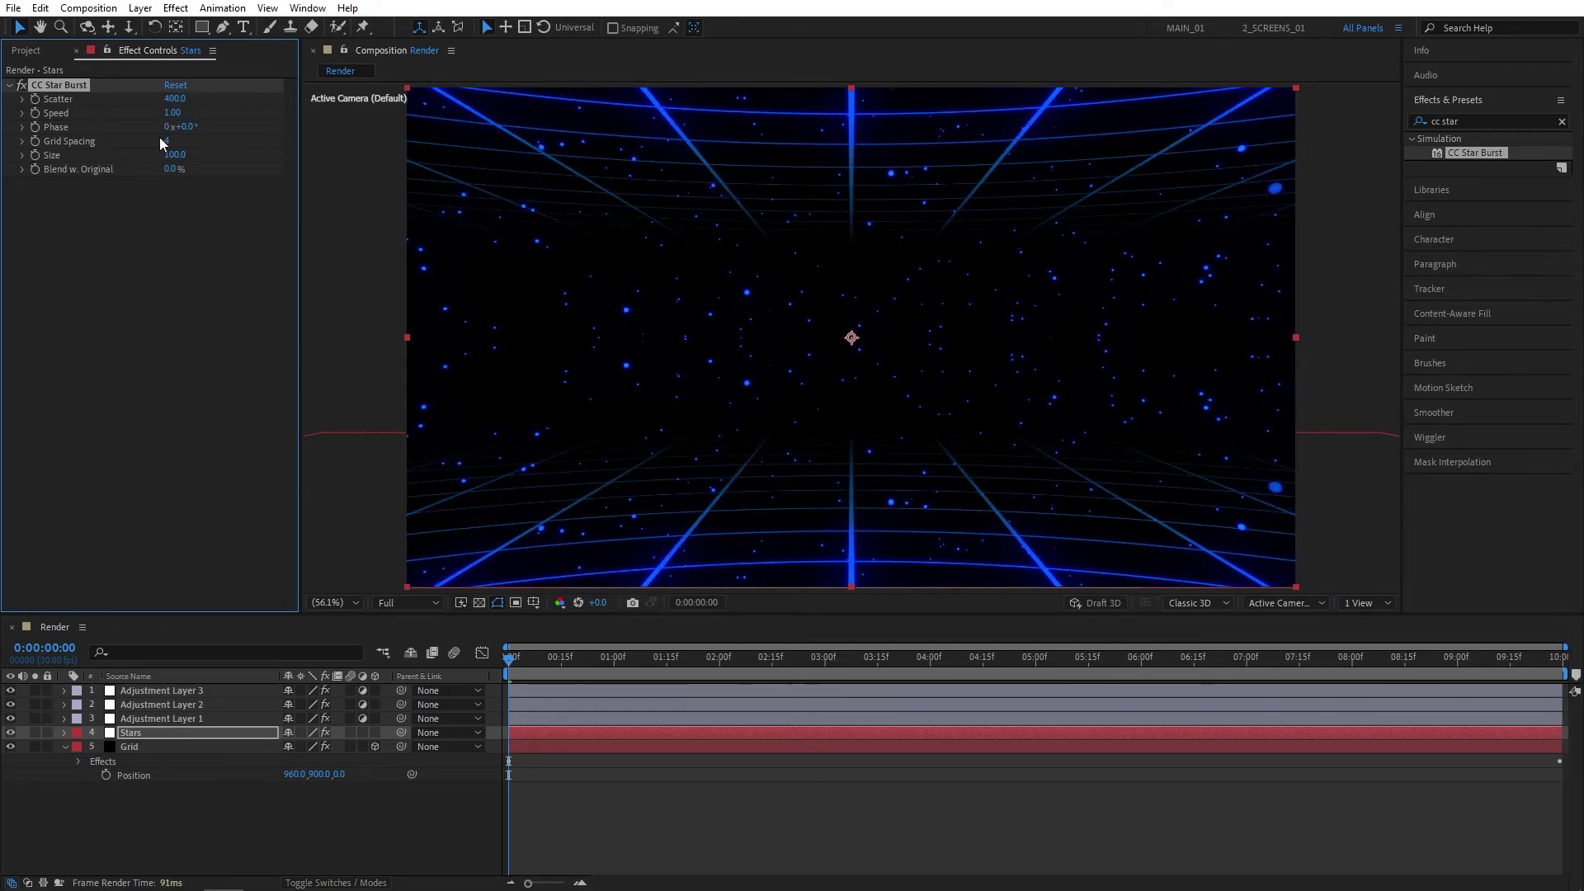
left_click(167, 190)
left_click(174, 154)
type("20")
key("Return")
key("space")
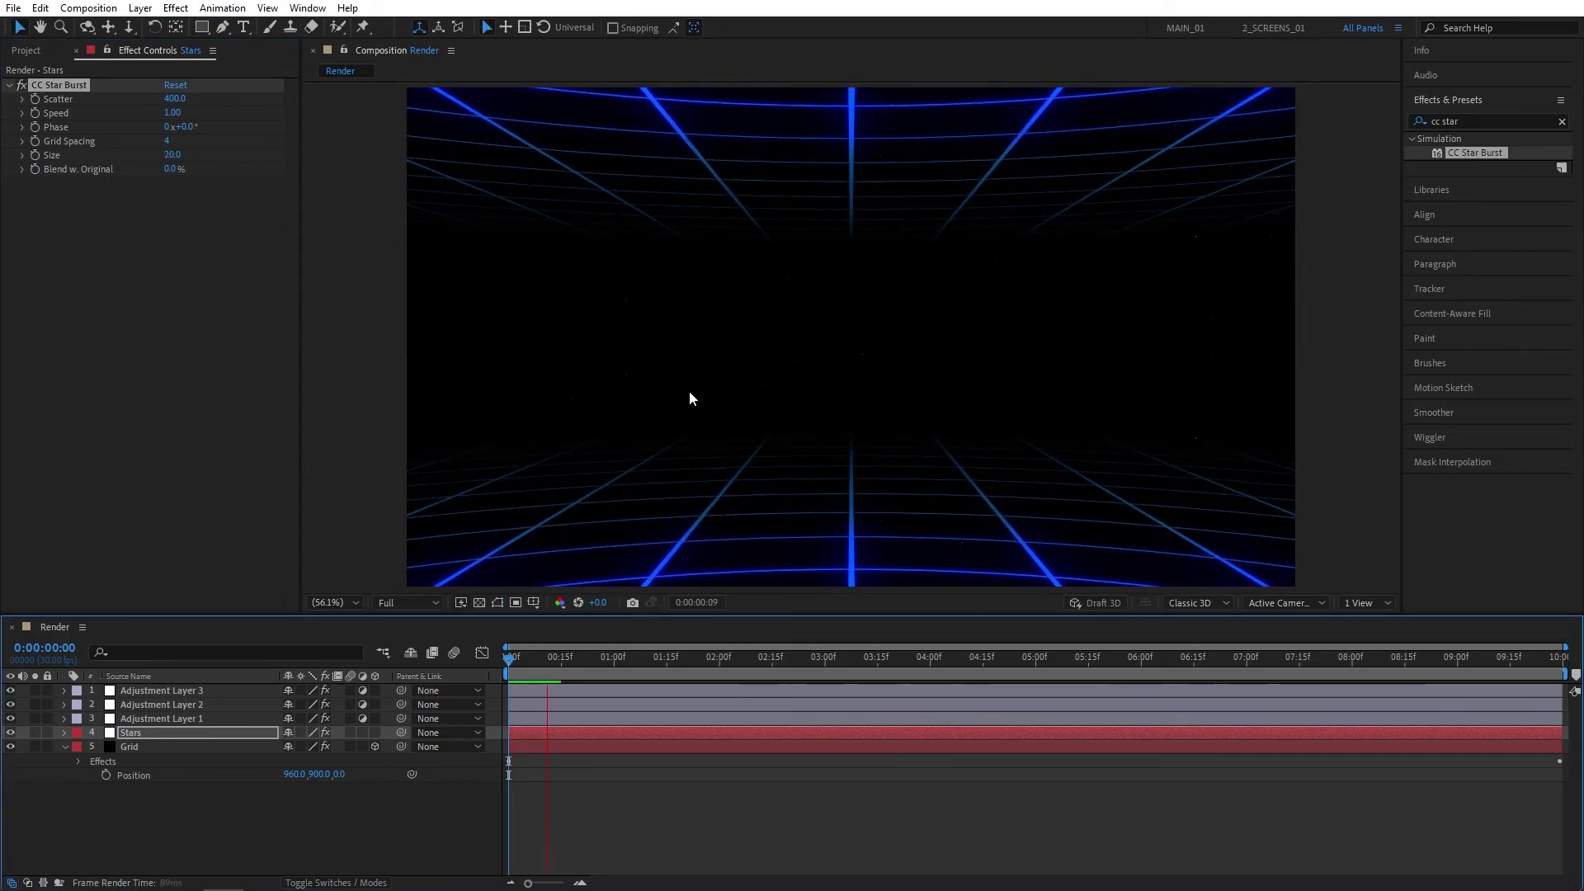
key("space")
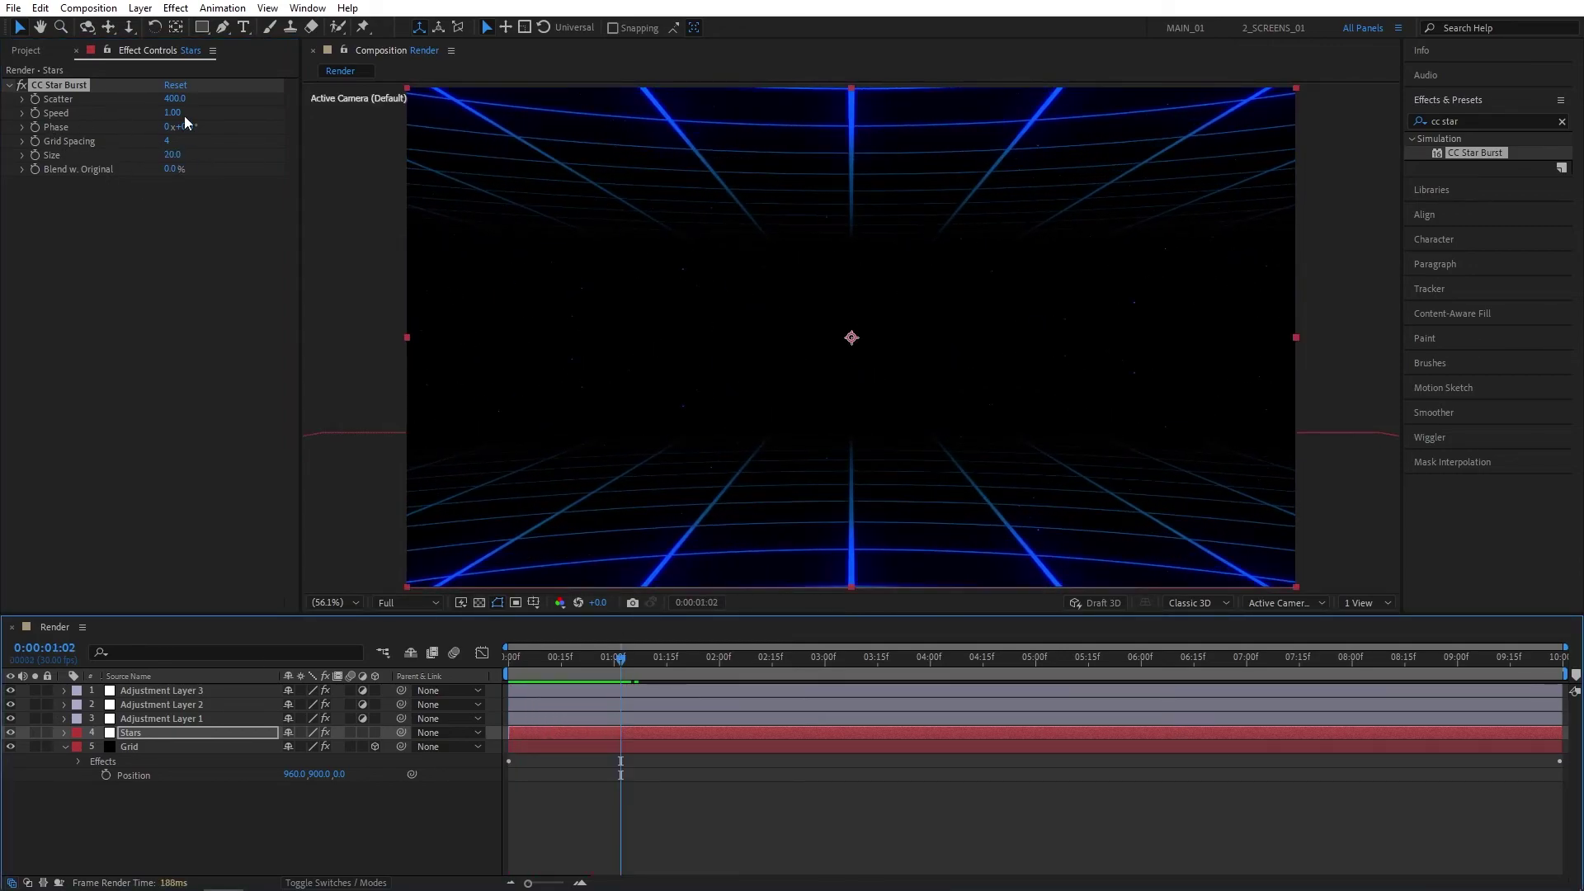
- Slow the star Speed to 0.10 and preview from the start of the timeline
left_click(176, 113)
type("0.1")
key("Return")
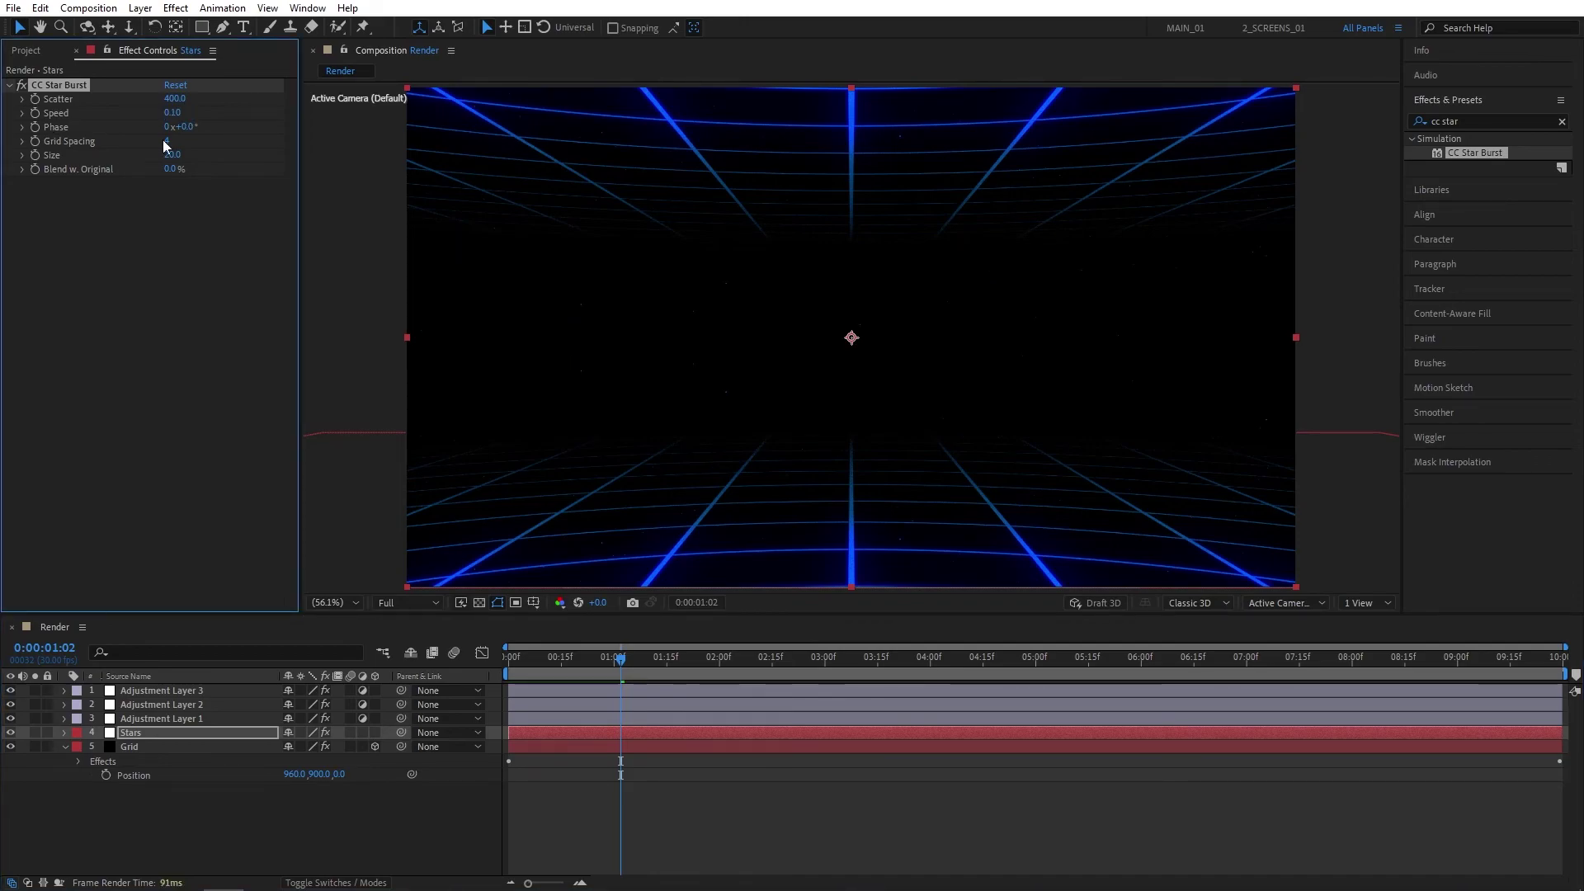
left_click(404, 833)
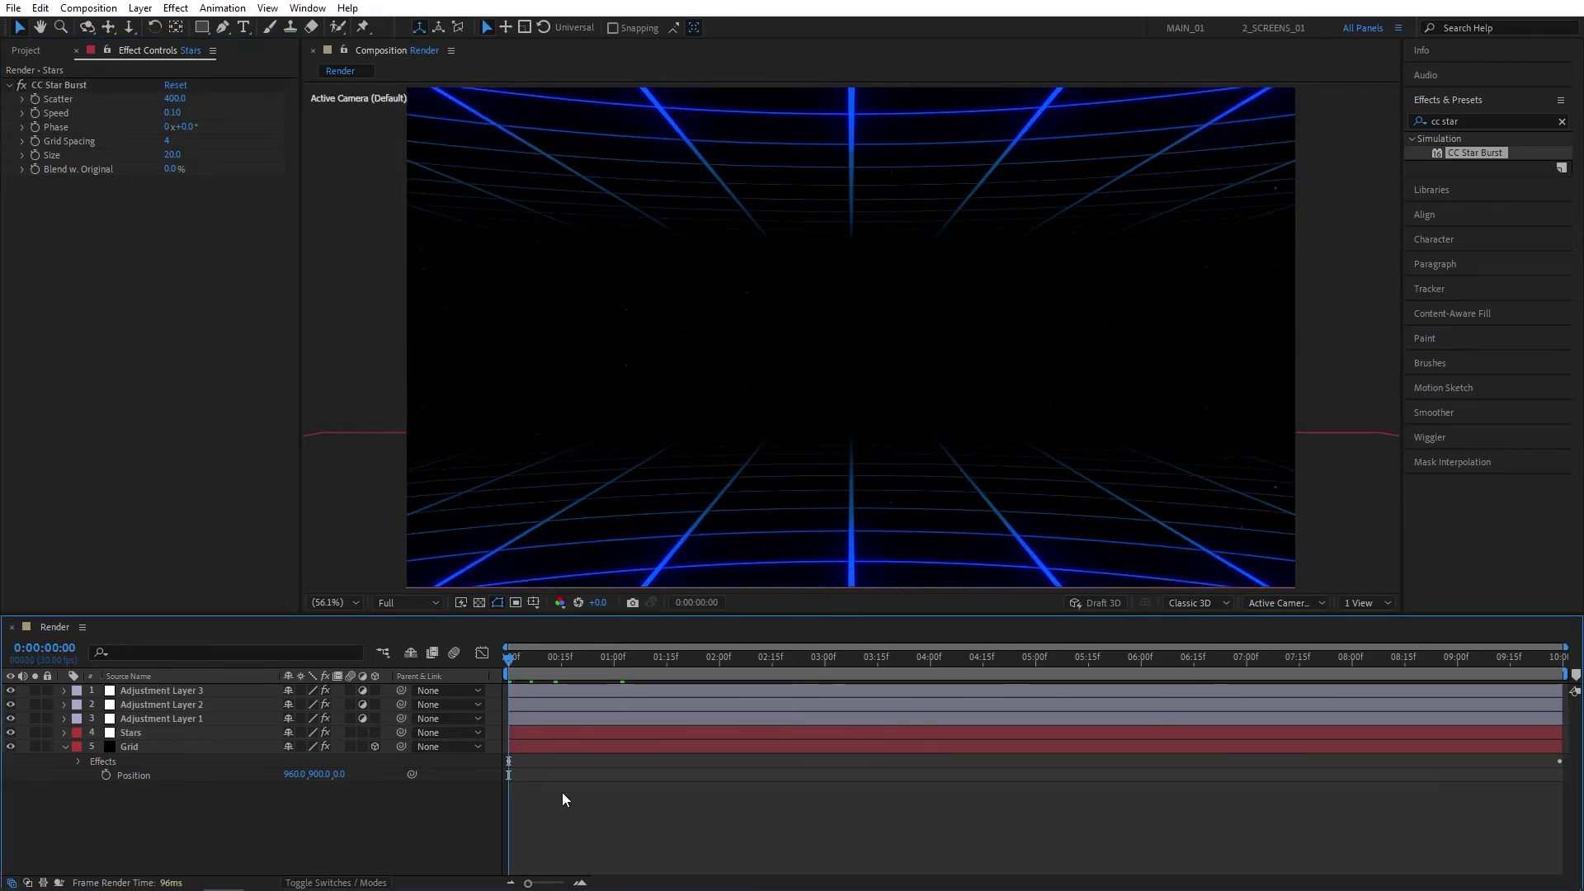
key("Home")
key("space")
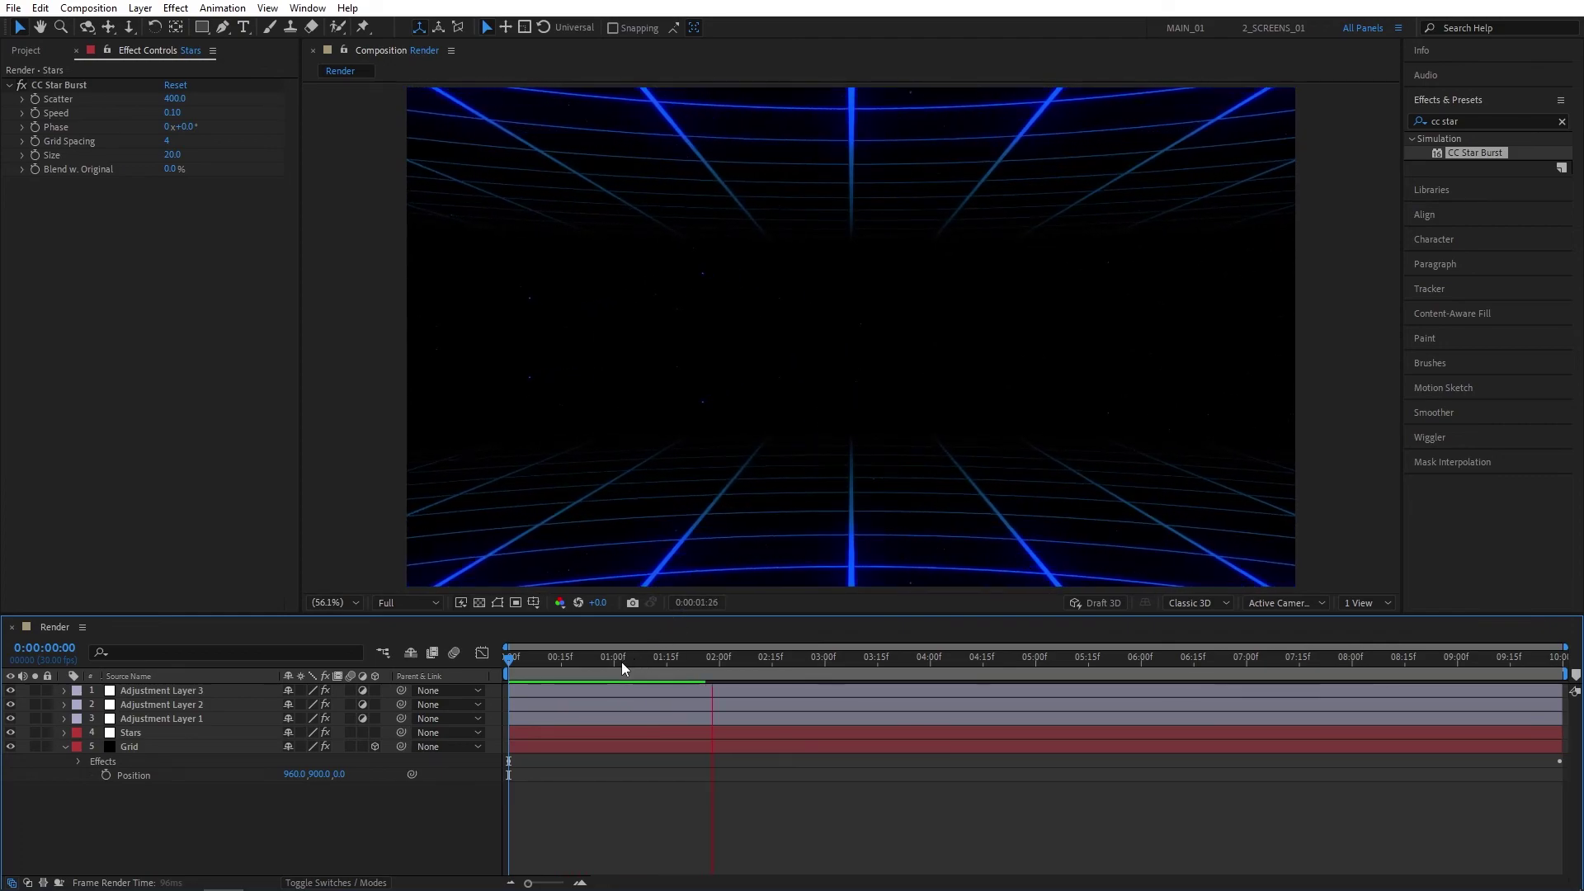
key("space")
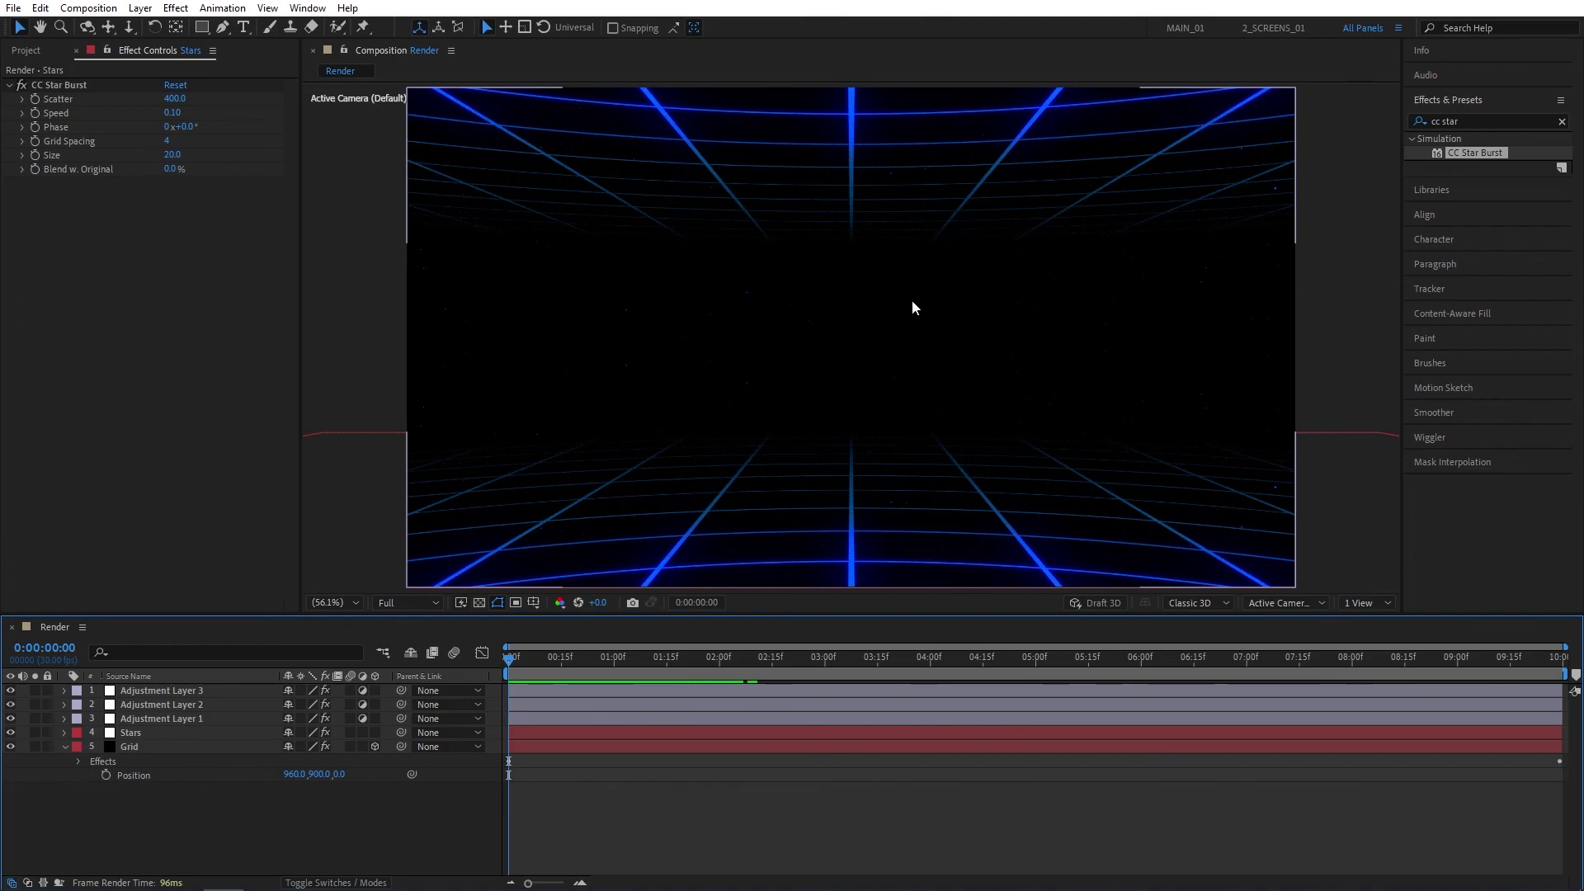
key("space")
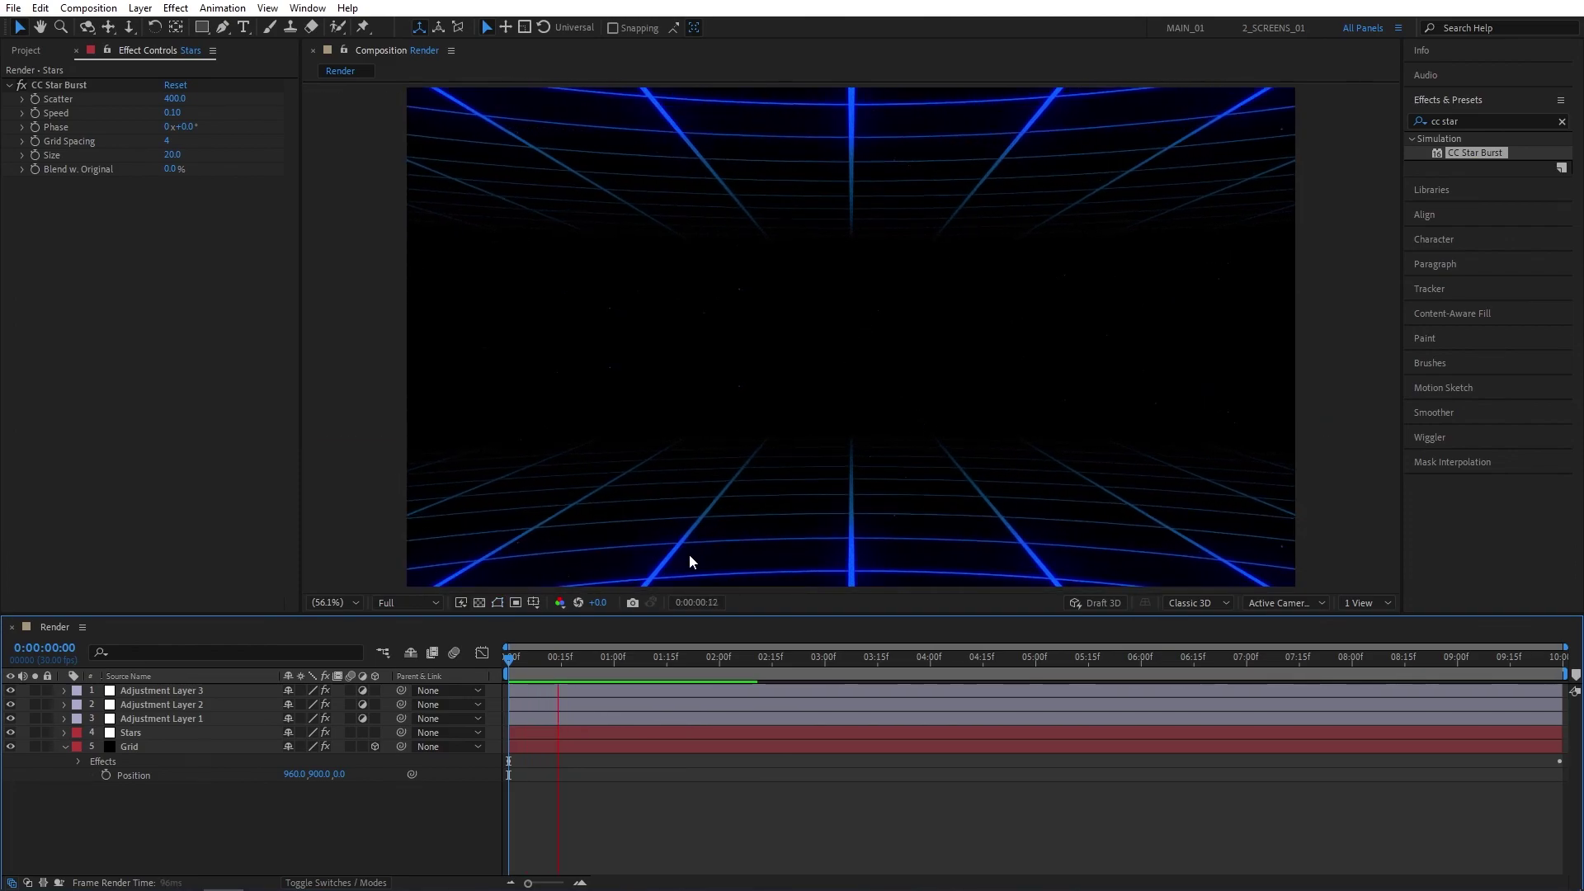